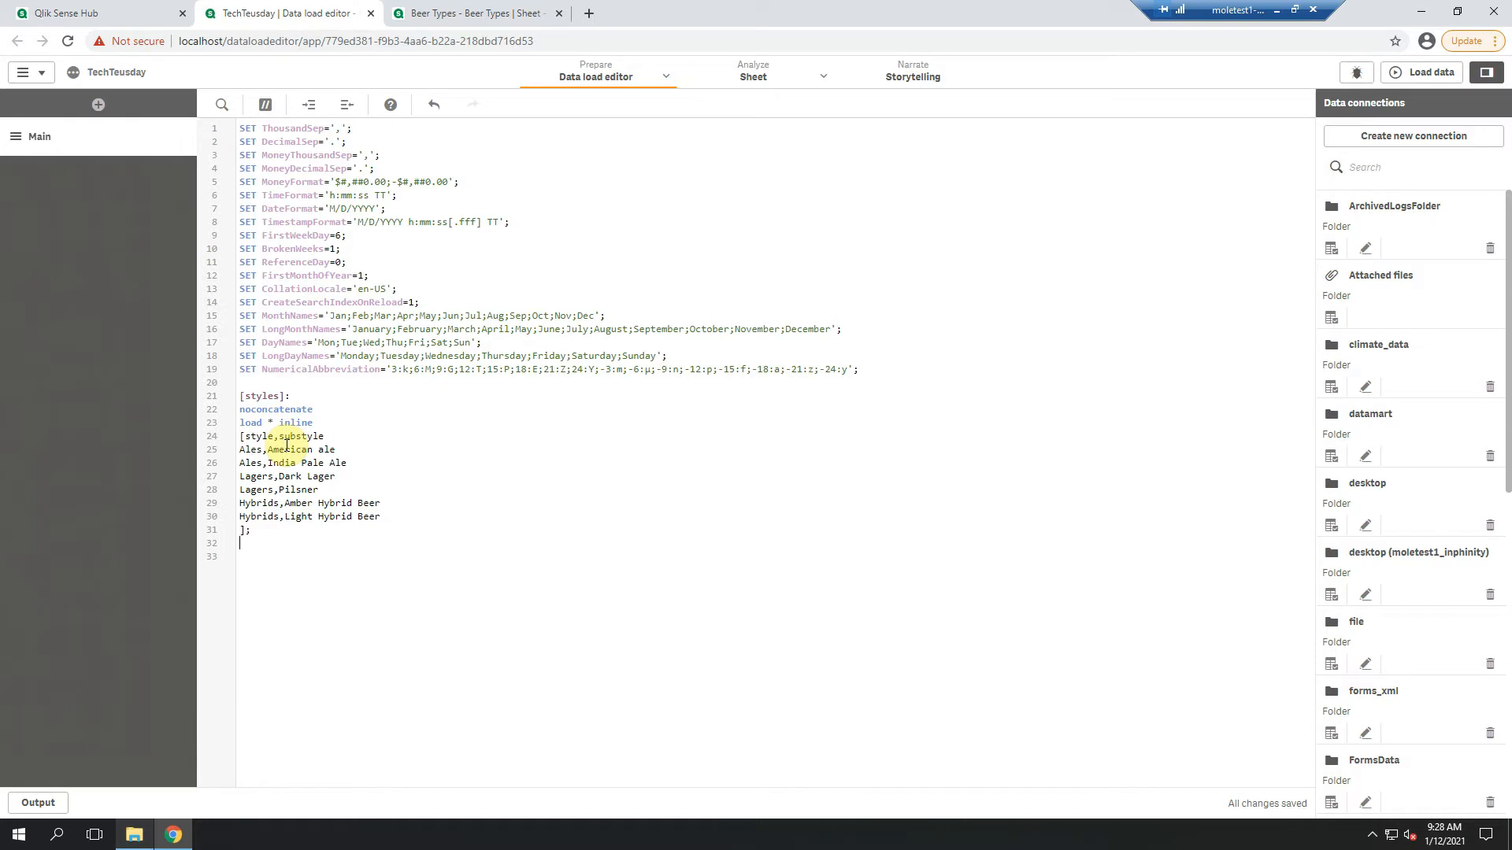
Load the data from the current script and open My new sheet in its own browser tab
left_click(1422, 73)
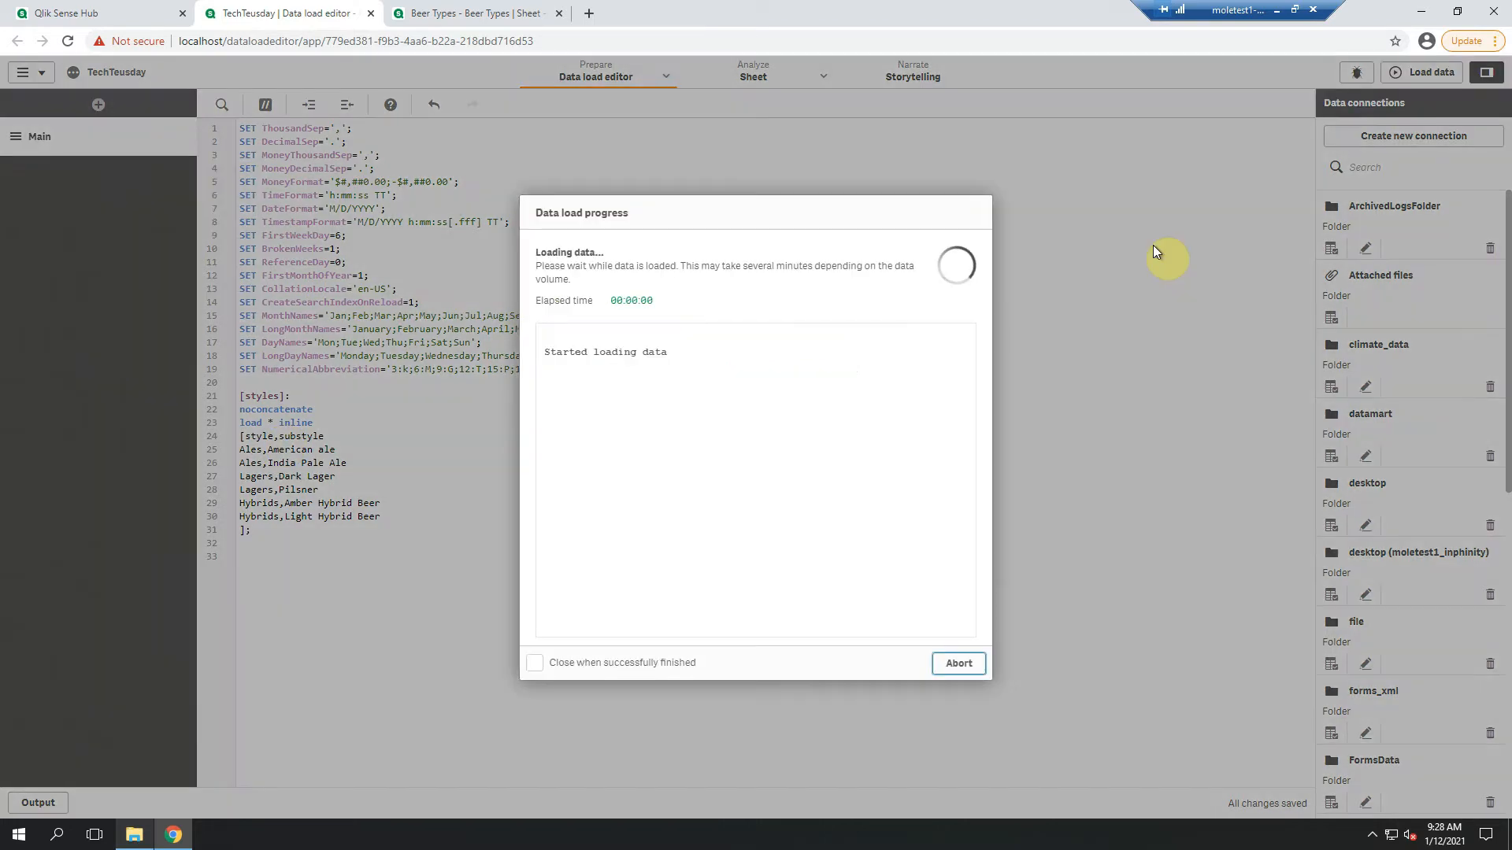
left_click(959, 664)
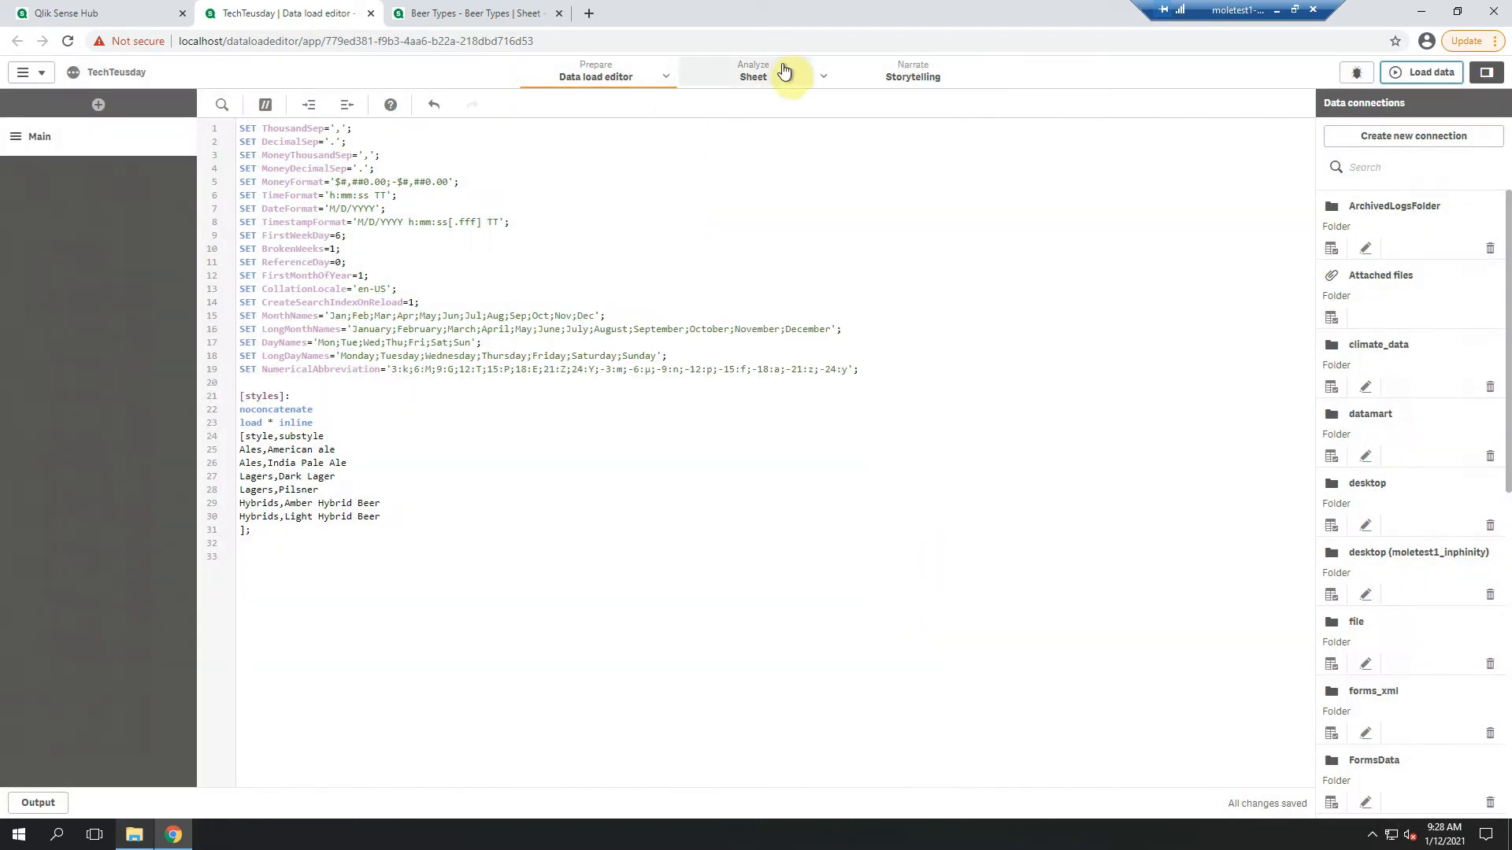
left_click(823, 76)
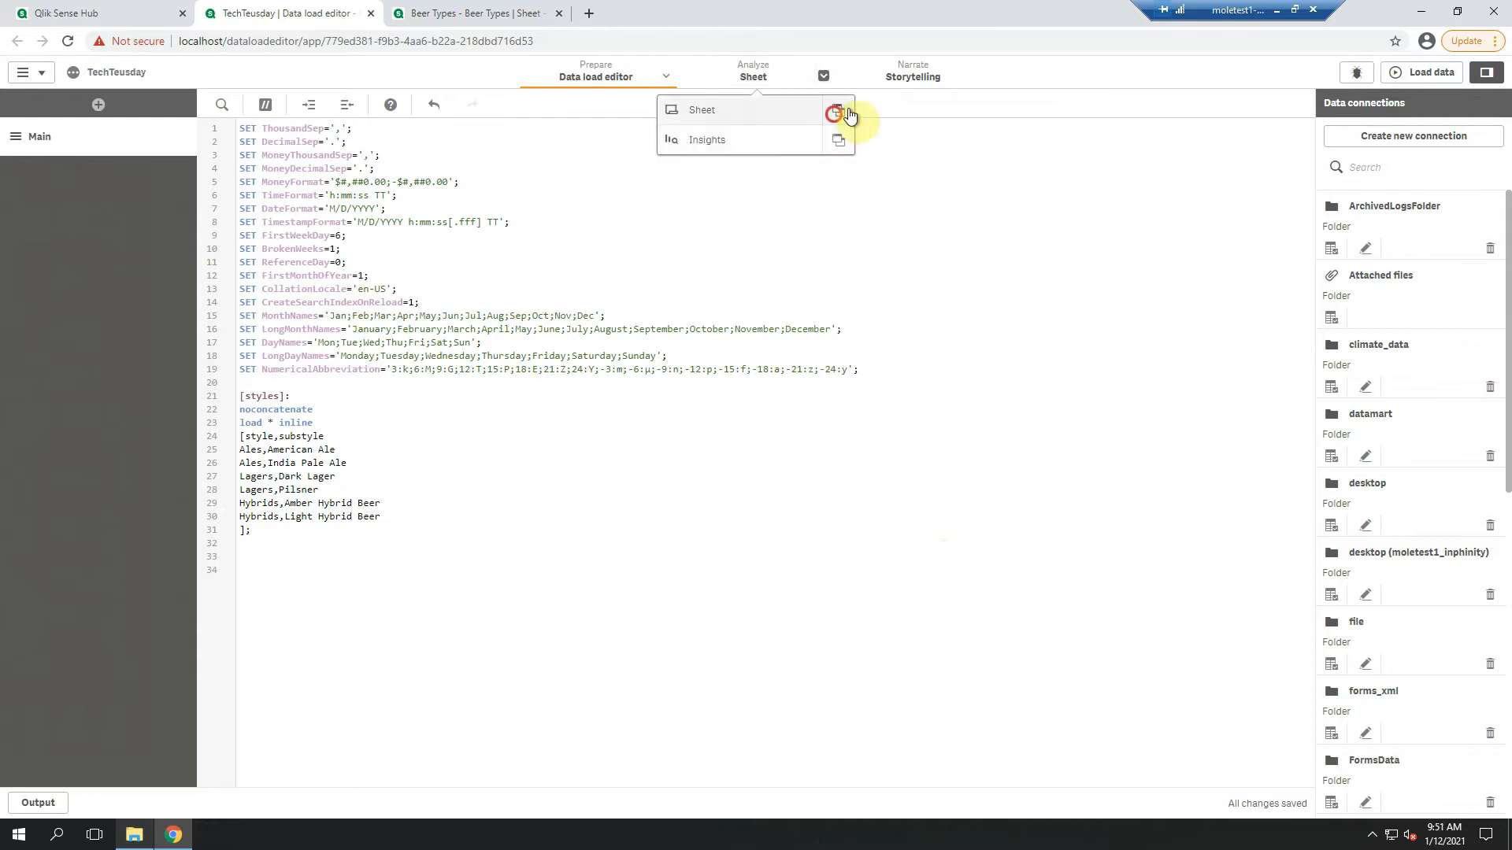
left_click(839, 111)
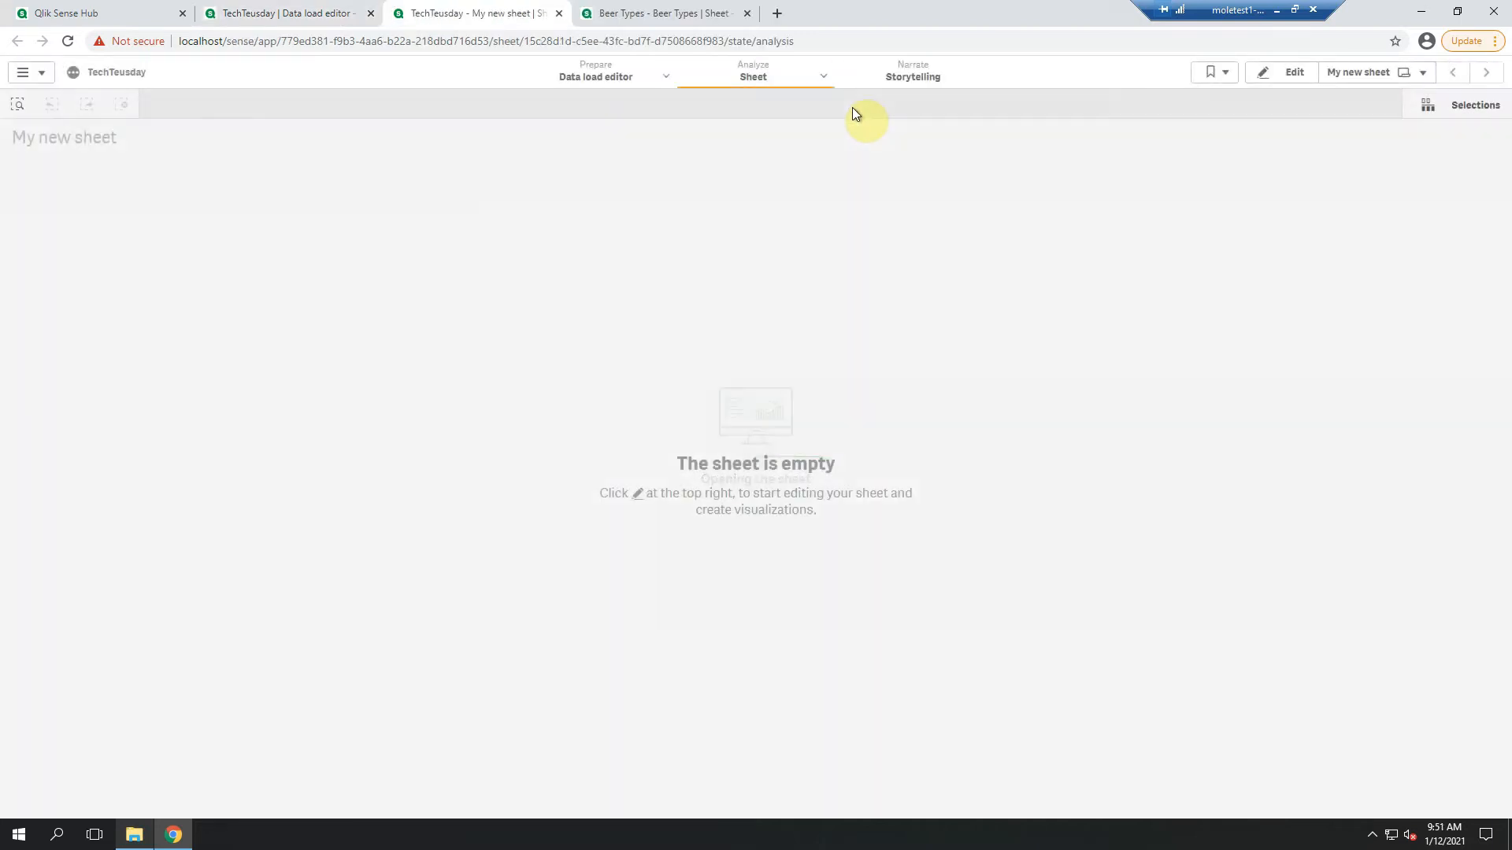
Add a table with the style and substyle fields as columns to the empty sheet, and narrow it to fit them
left_click(1295, 79)
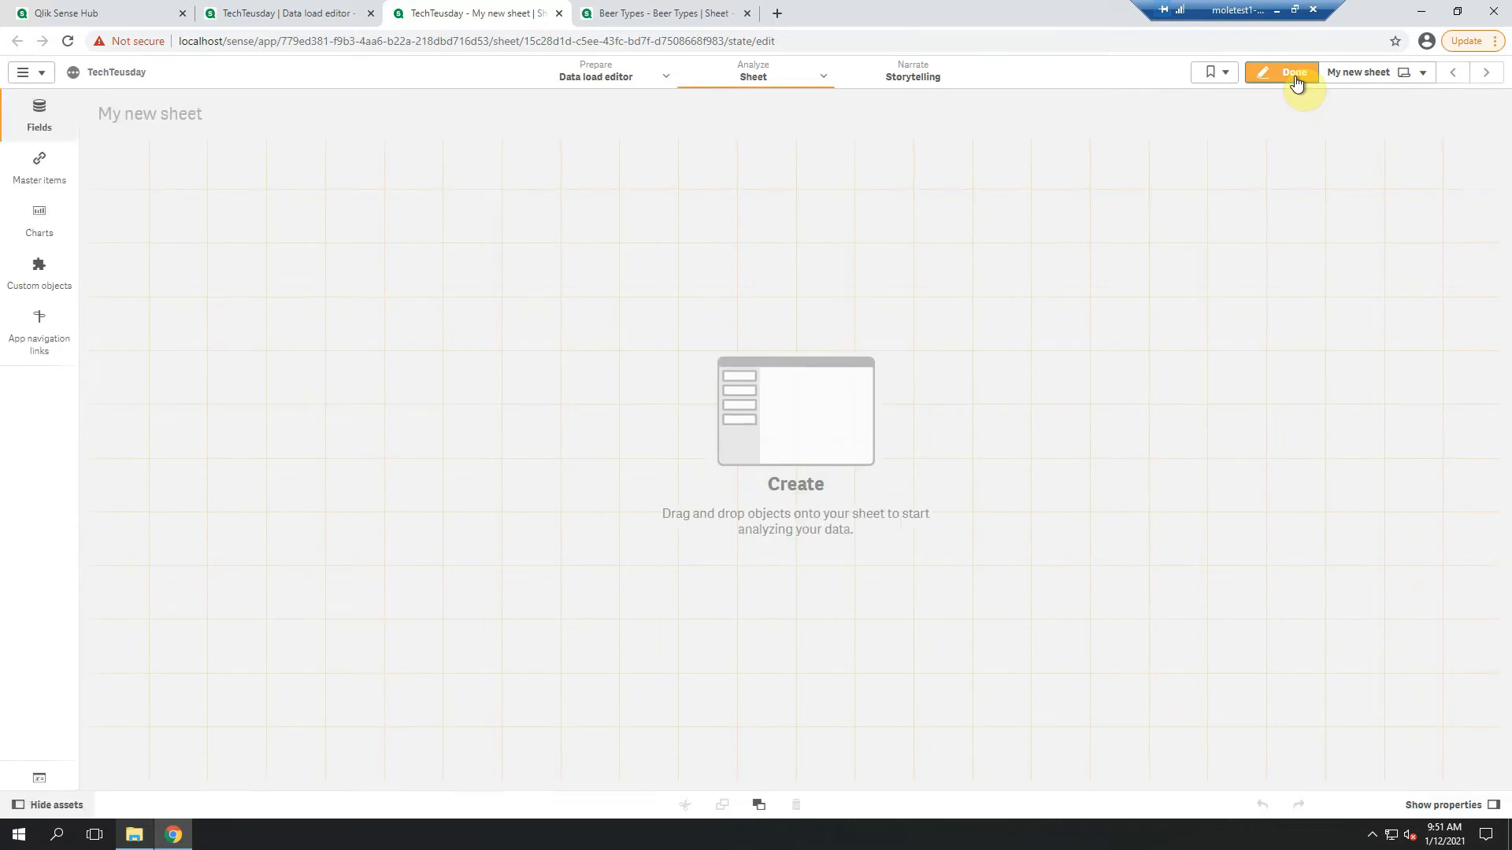
left_click(43, 224)
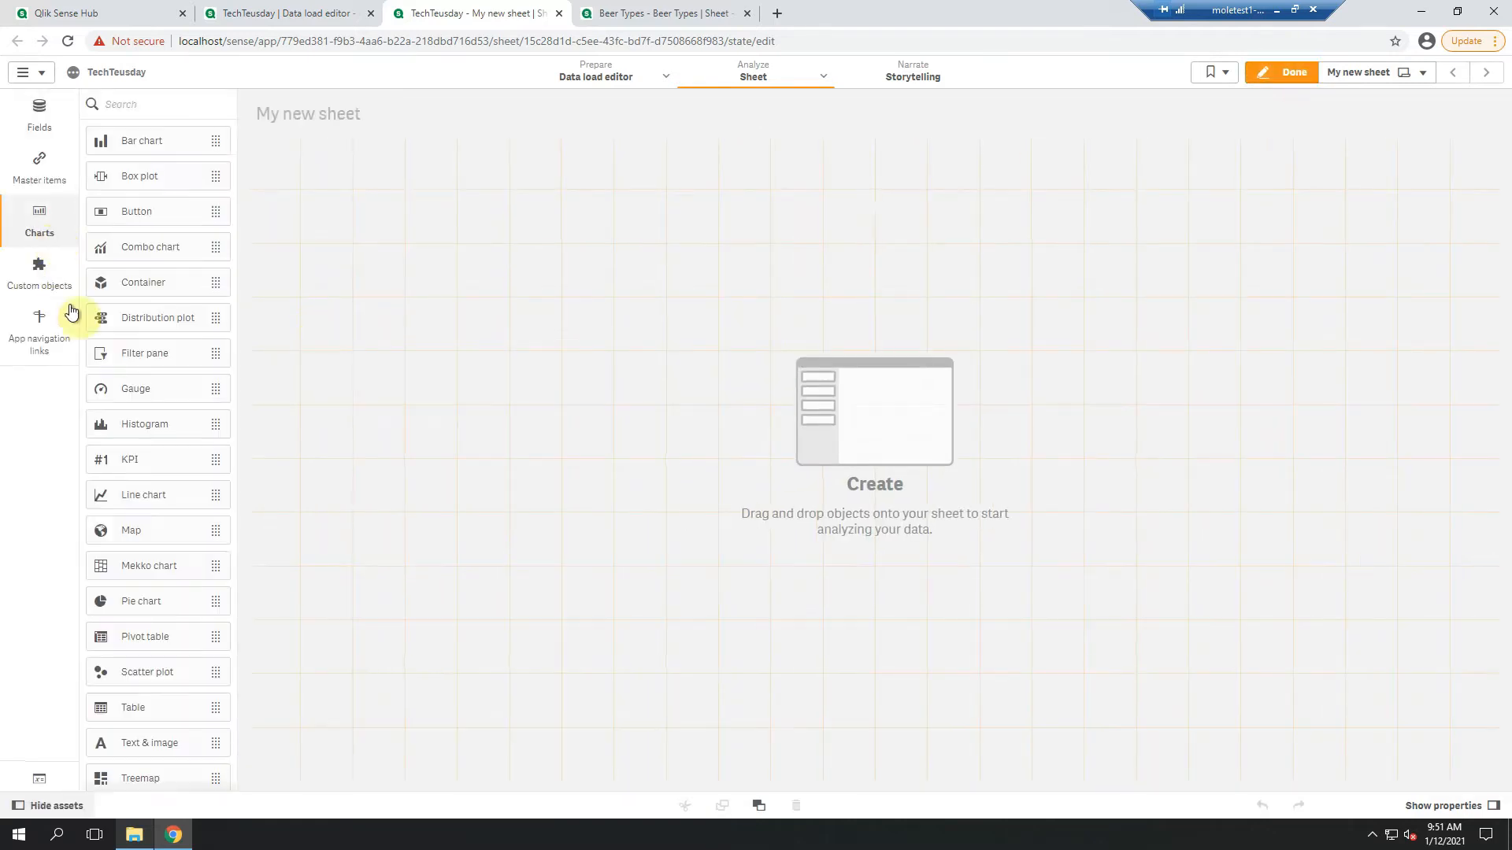
left_click_drag(168, 707, 355, 283)
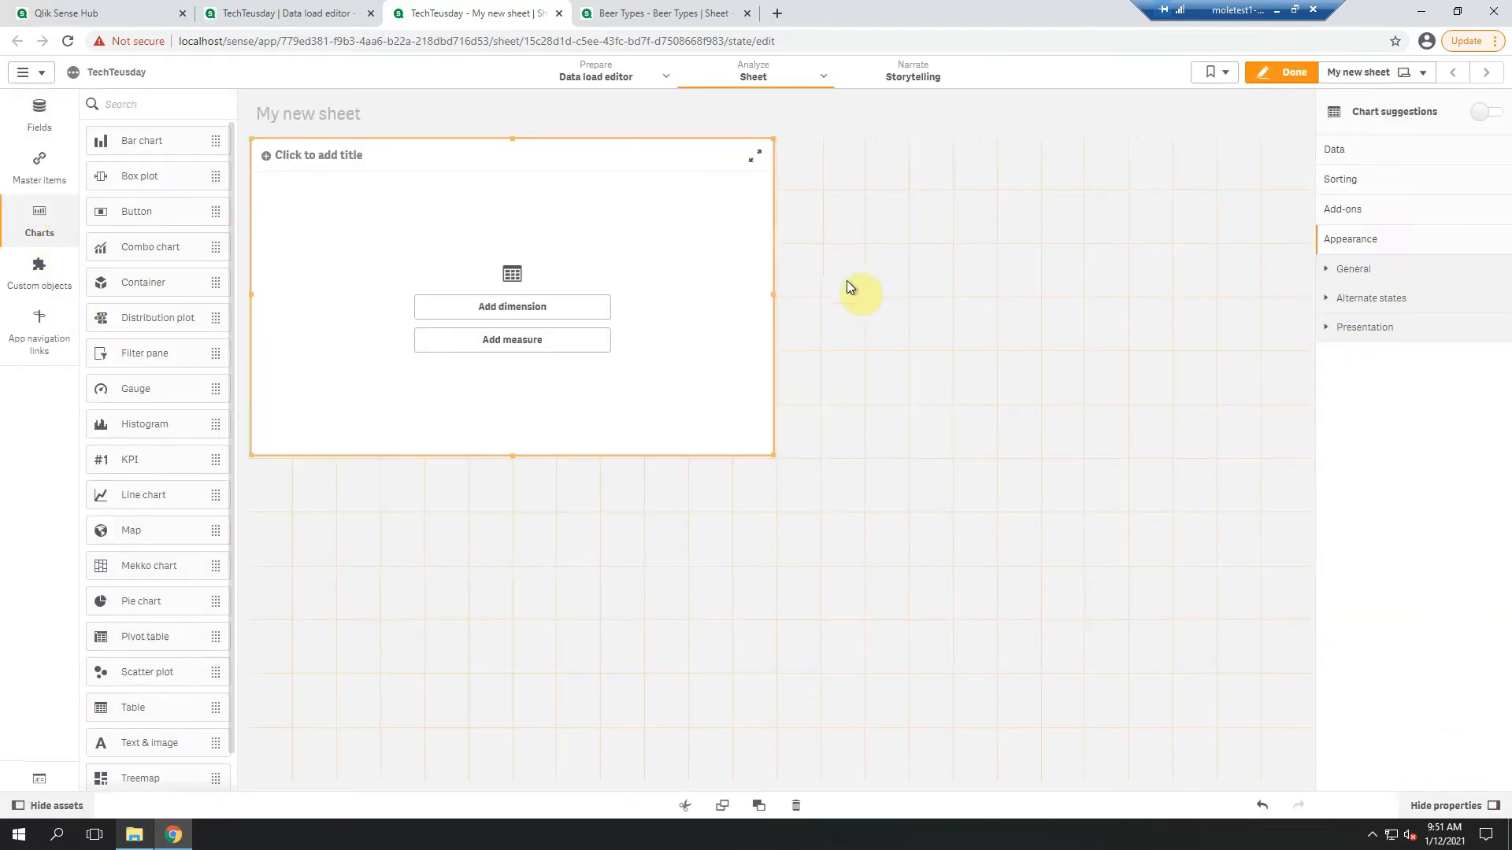
left_click(557, 311)
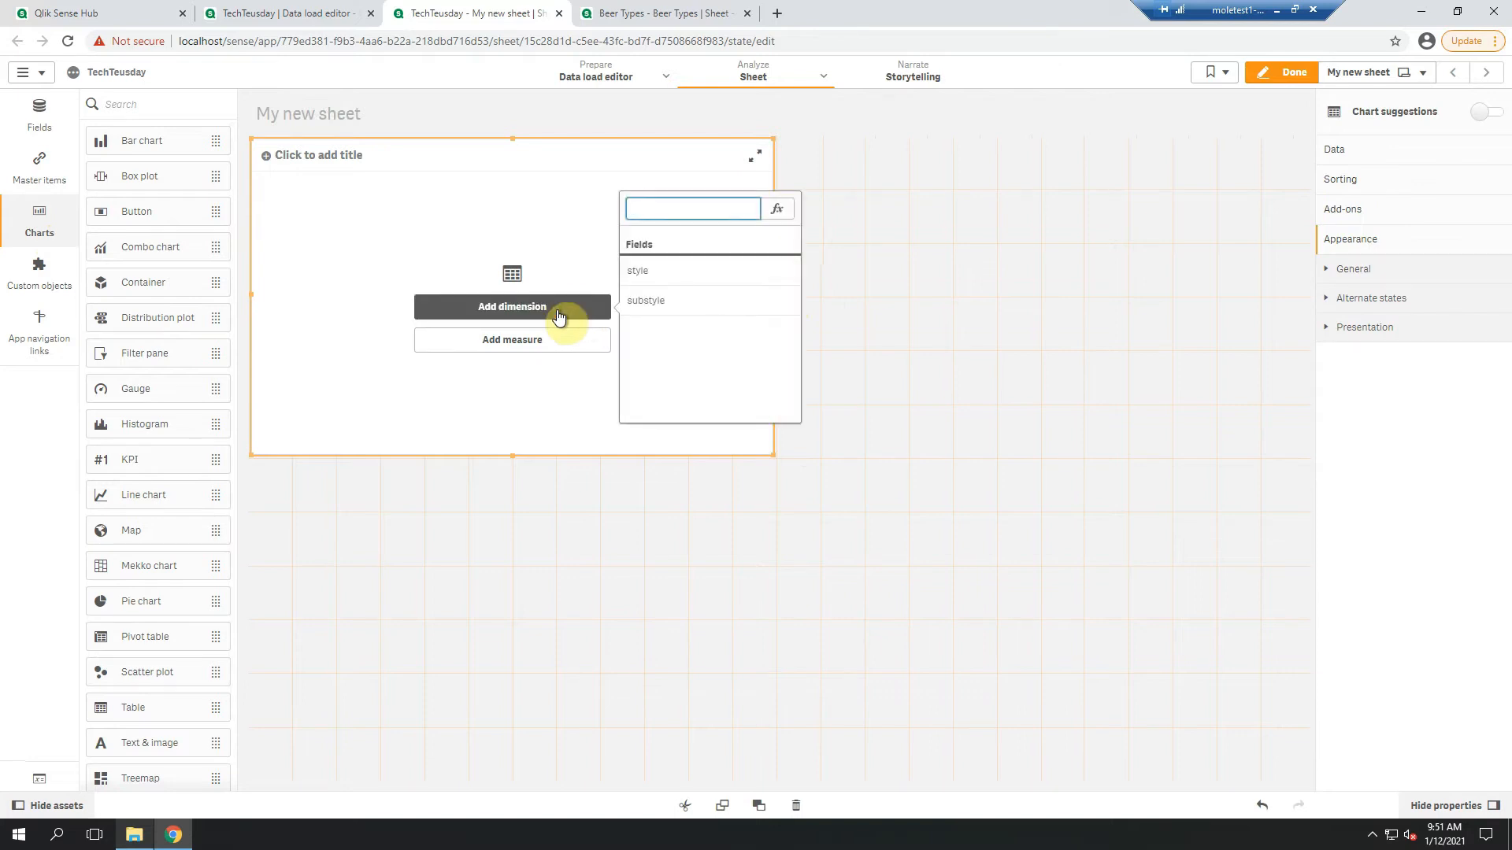
left_click(683, 270)
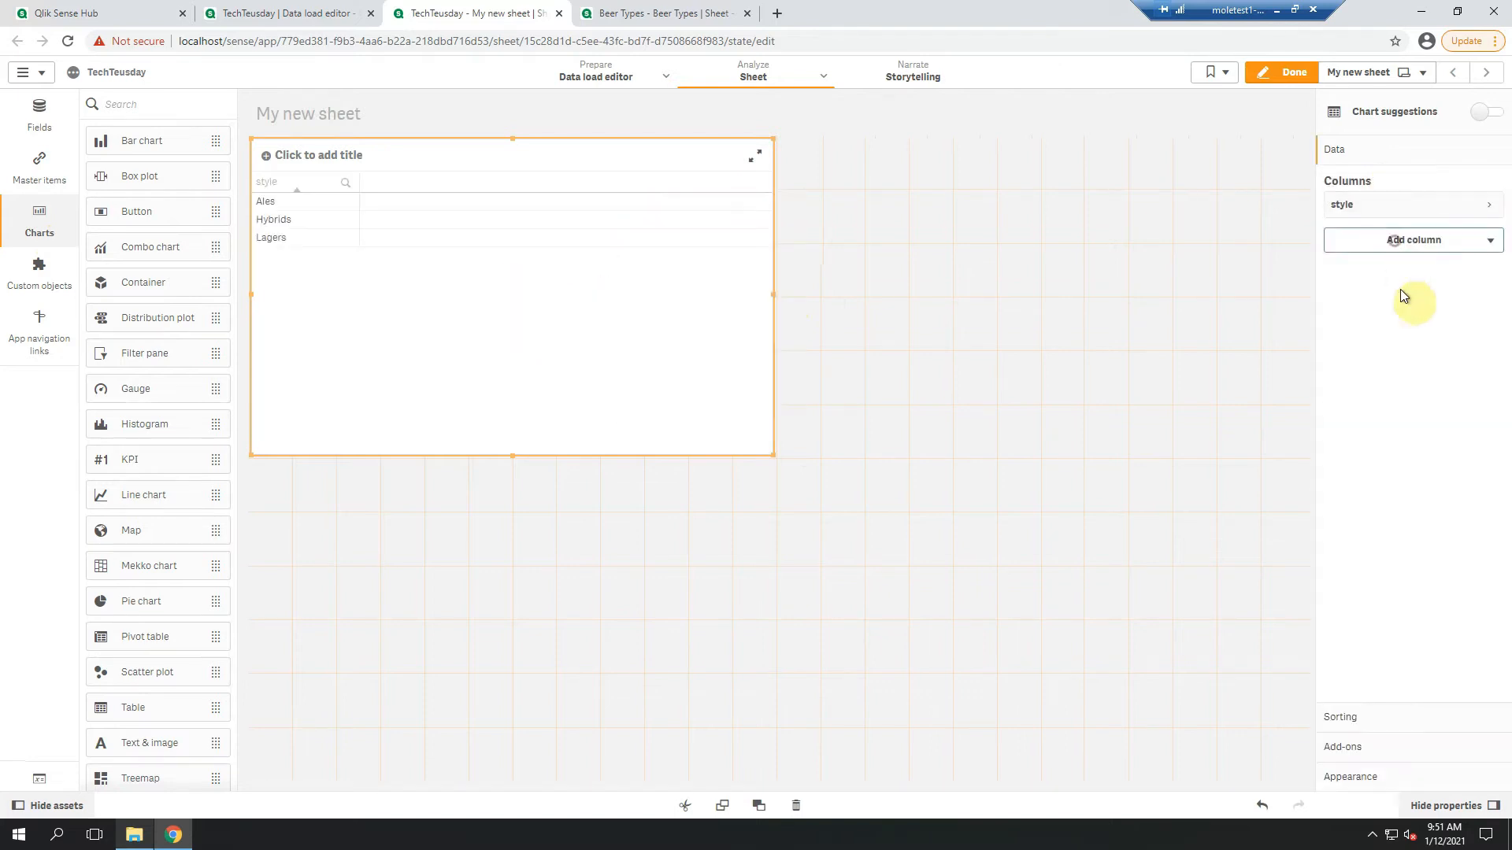
left_click(1401, 284)
left_click(1402, 367)
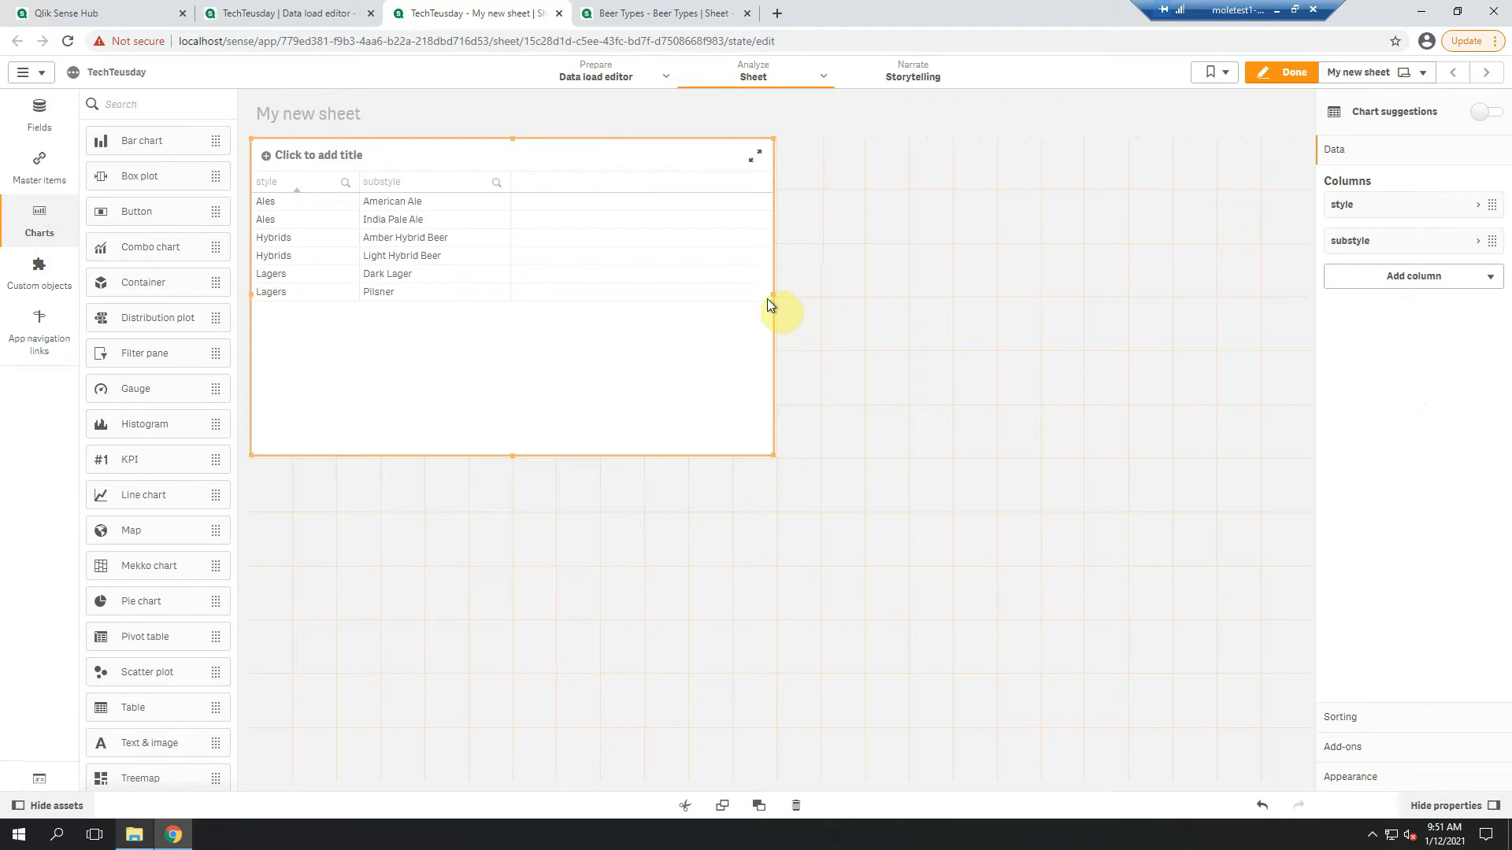
left_click_drag(771, 299, 547, 296)
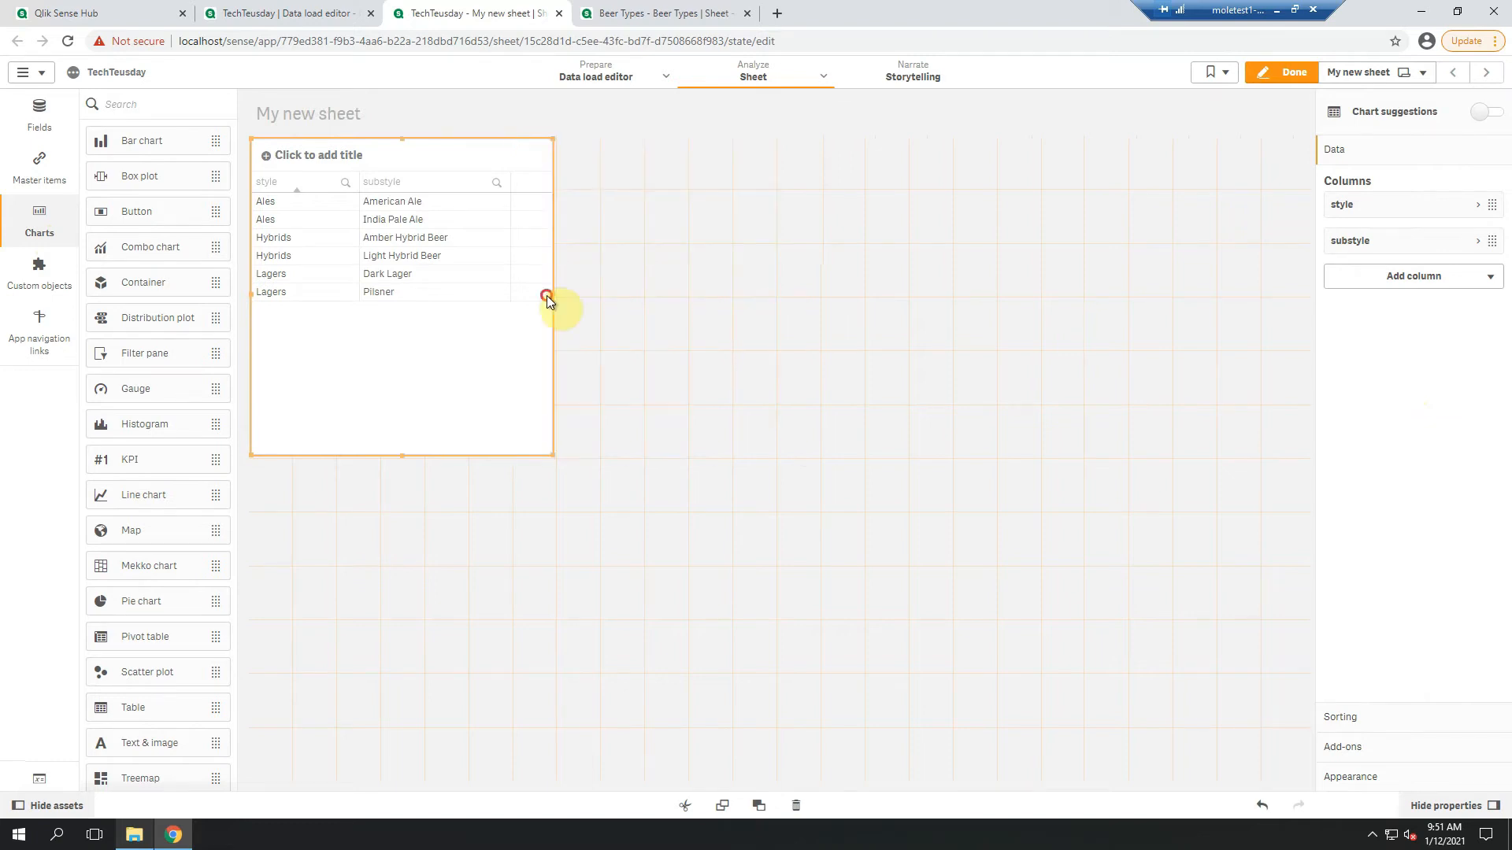
Place an Inphinity Flow object from the Inphinity bundle beside the table and enlarge it
left_click(20, 279)
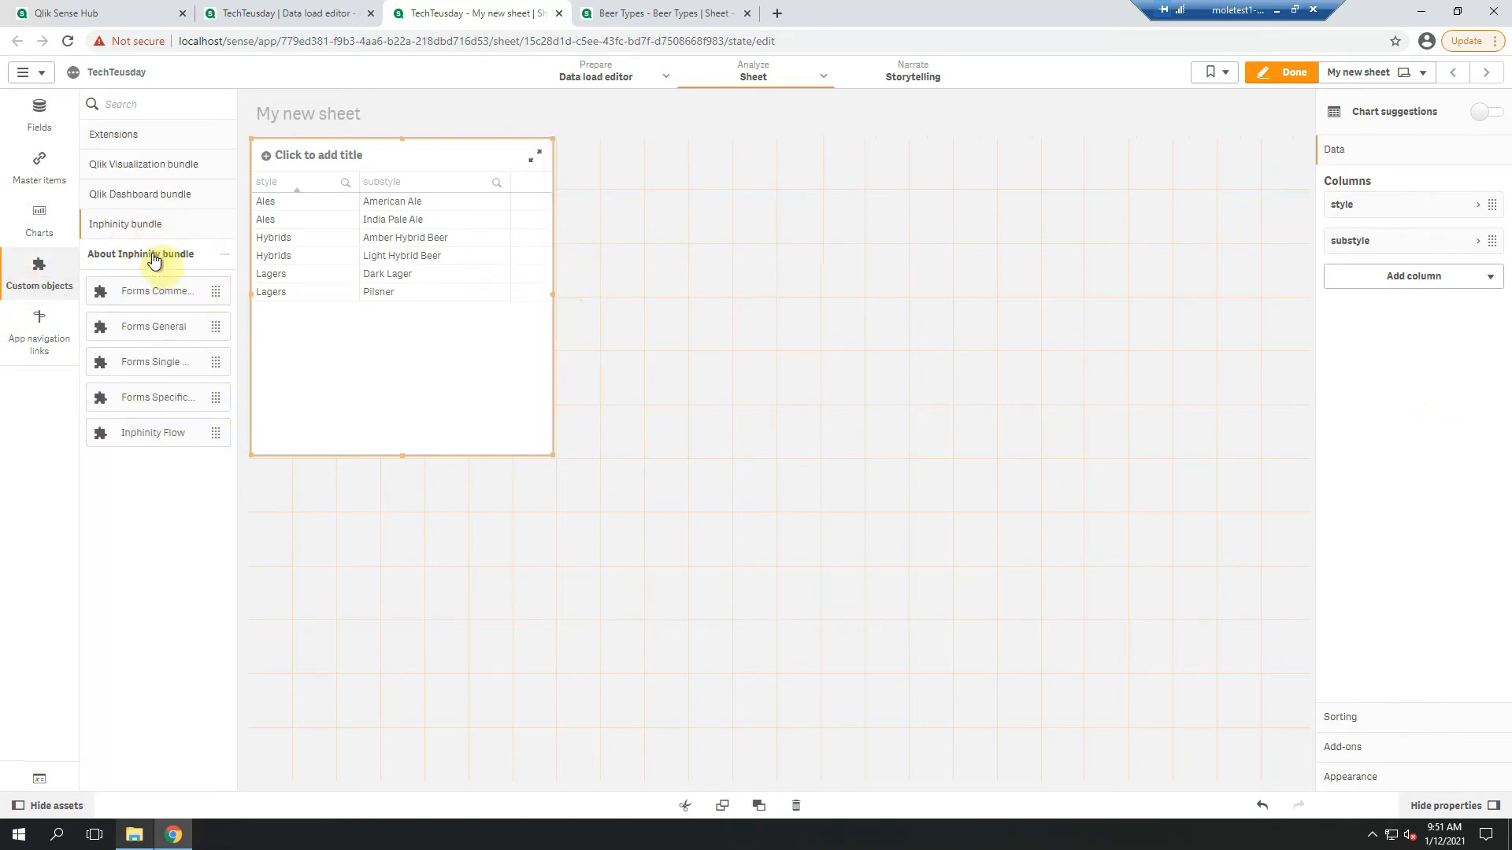
left_click_drag(150, 435, 837, 365)
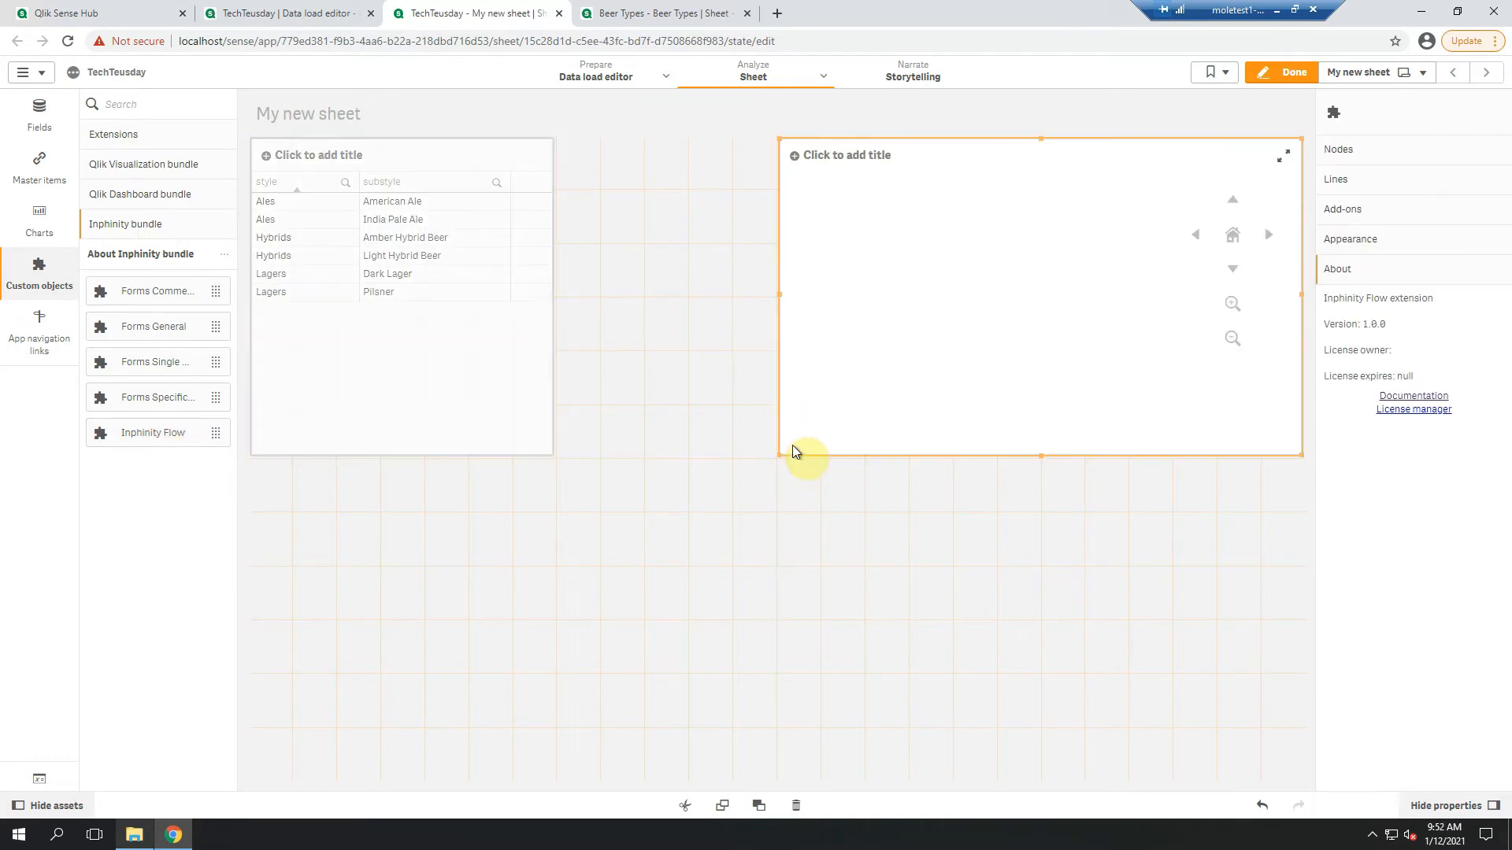
left_click_drag(782, 455, 617, 687)
Set both the node id and the node label of the flow object to substyle
left_click(1370, 150)
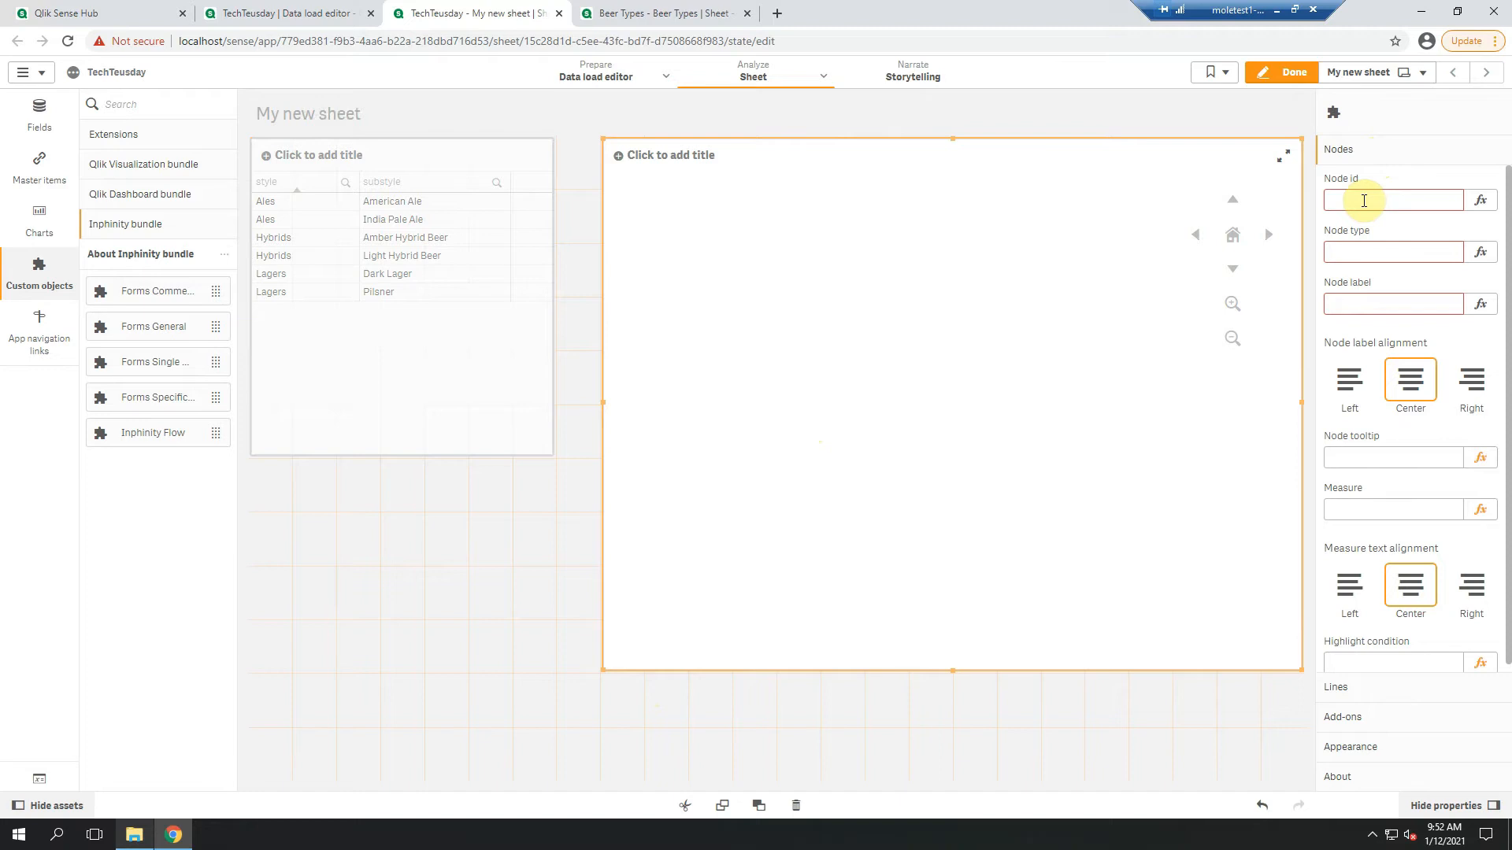
left_click(1364, 200)
type("substyle")
key("ctrl+a")
key("ctrl+c")
key("Return")
left_click(1354, 306)
key("ctrl+v")
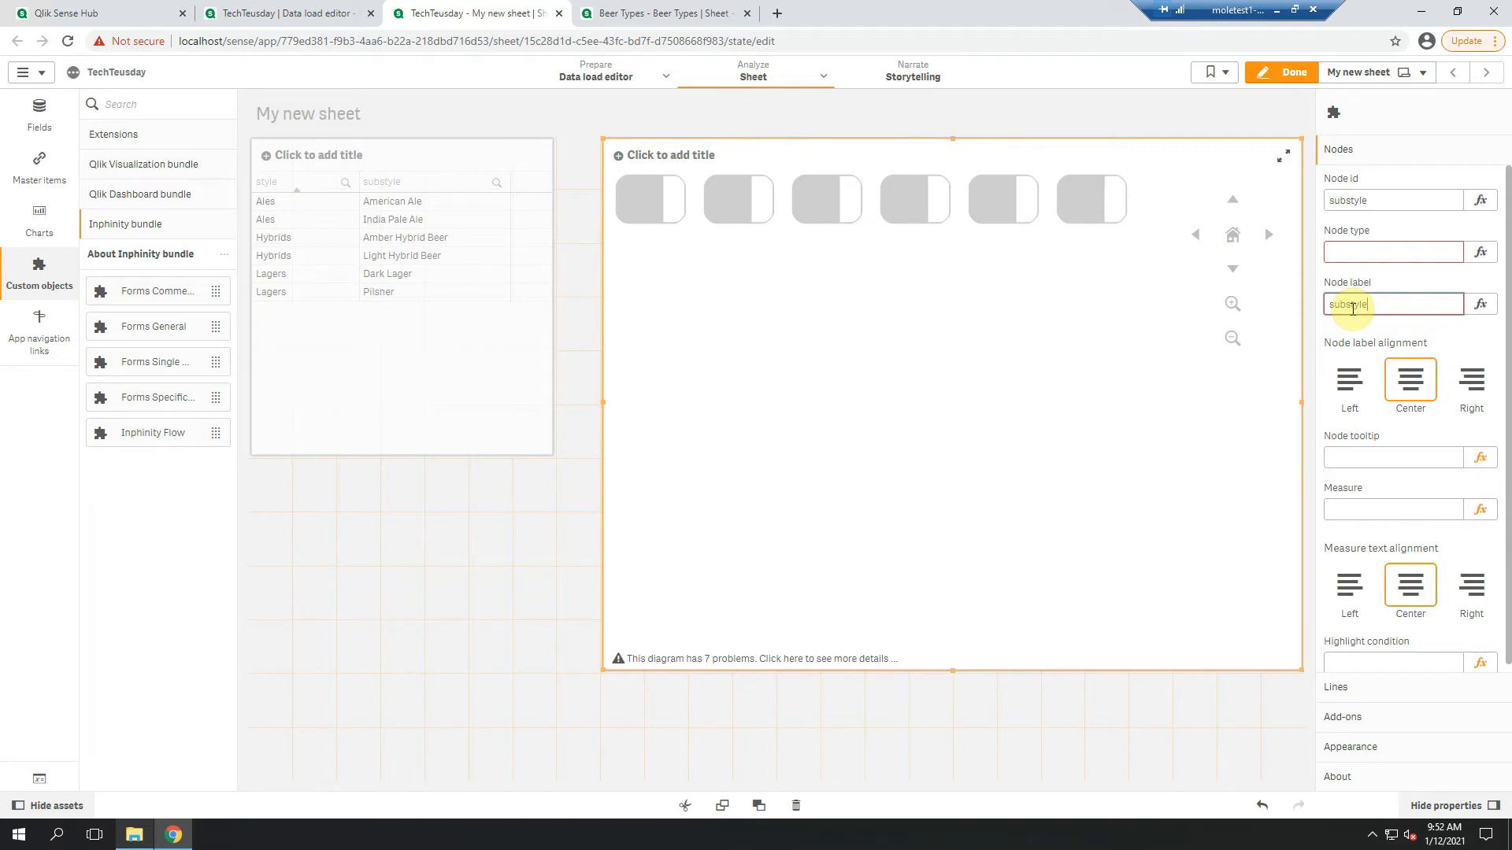
Set the flow object's node type to the expression ='activity'
left_click(1358, 250)
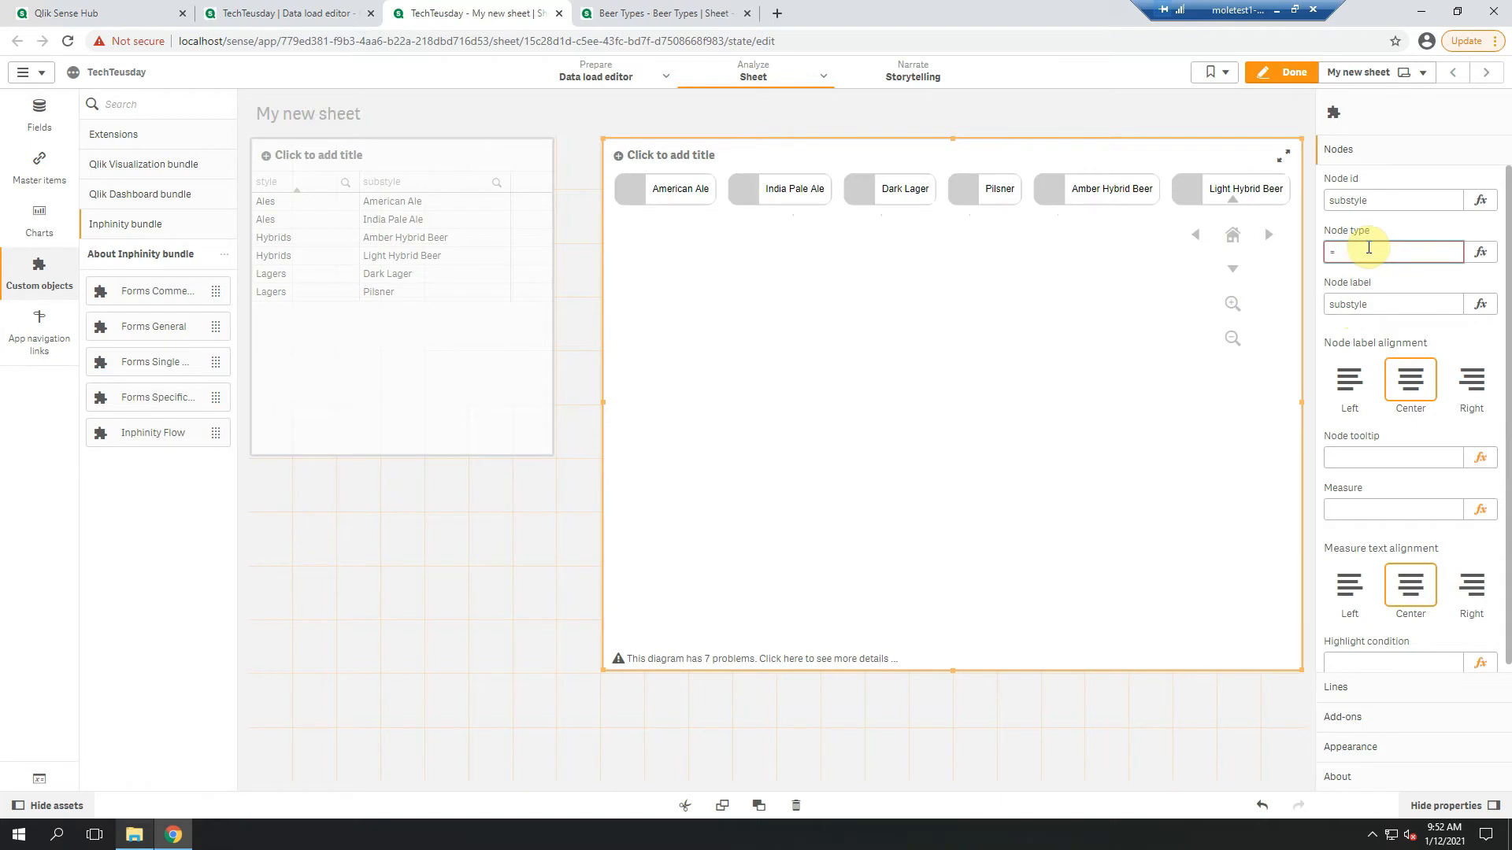
type("='activity")
key("Return")
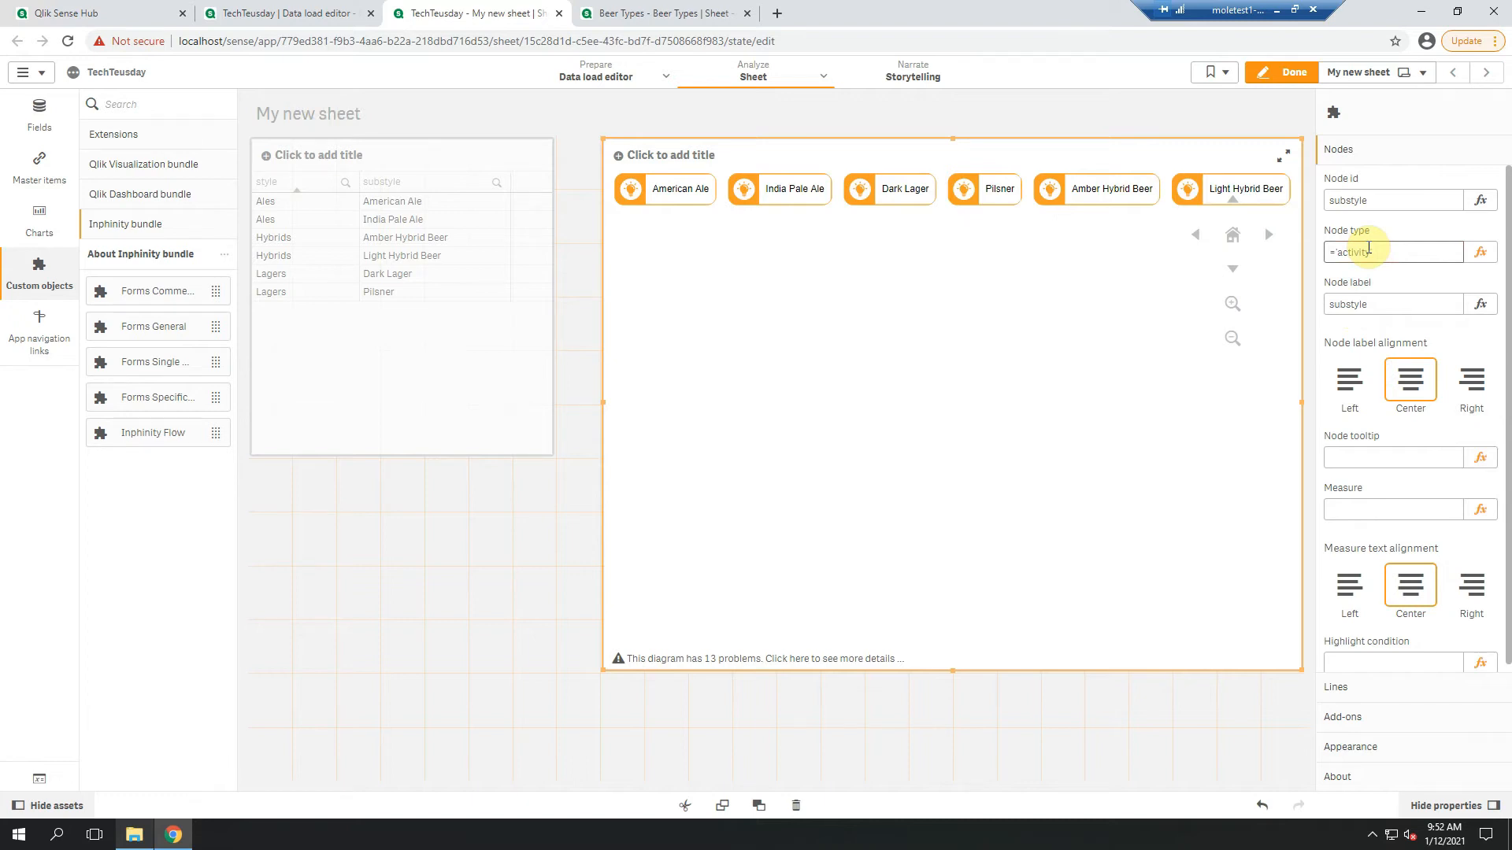
Begin a concatenate(styles) load statement below the inline styles table in the data load script
left_click(285, 17)
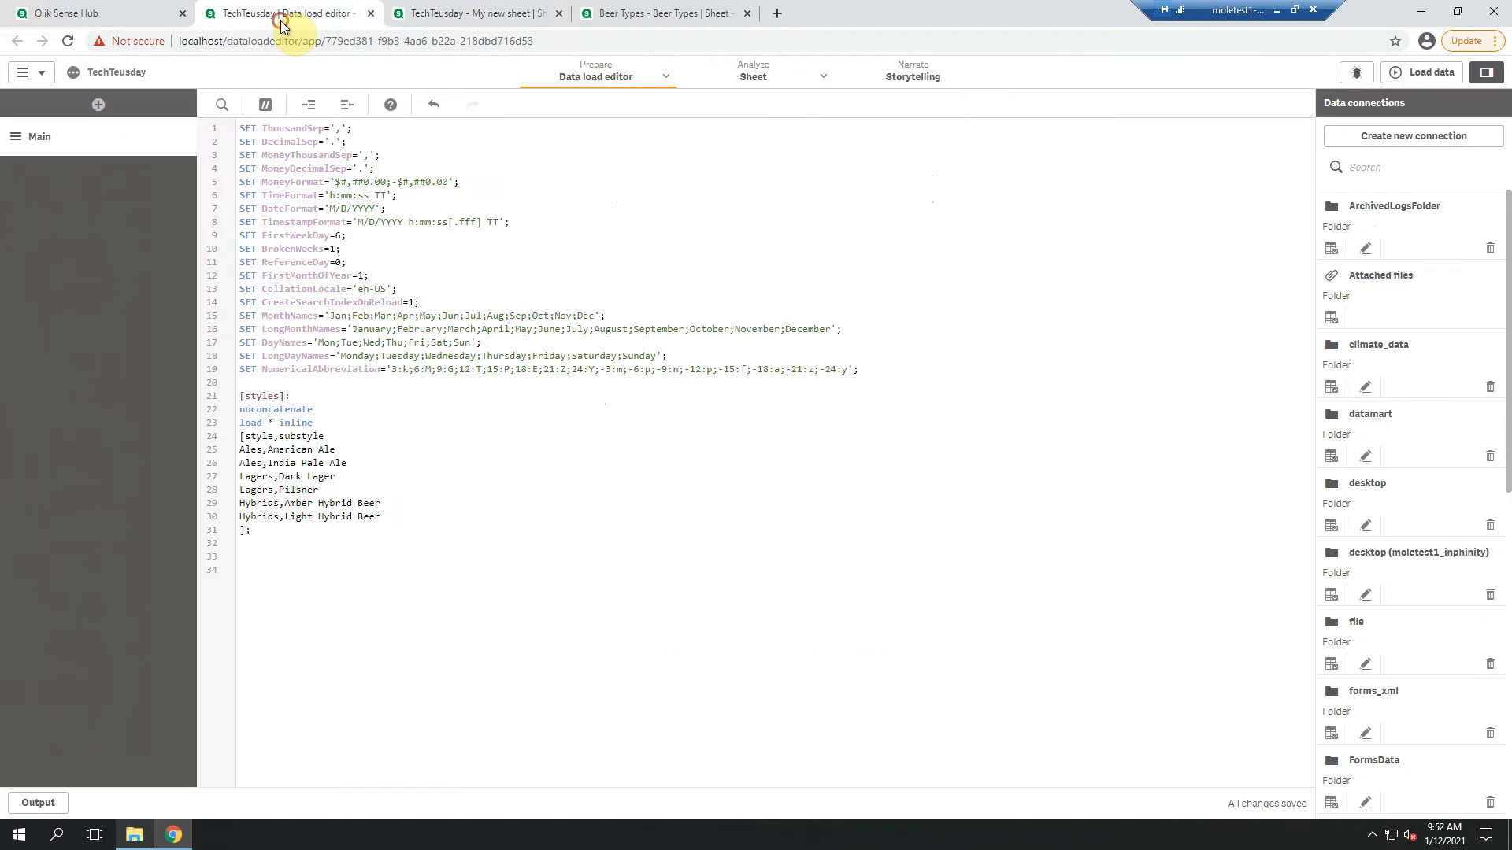
left_click(311, 533)
key("Return")
key("Return")
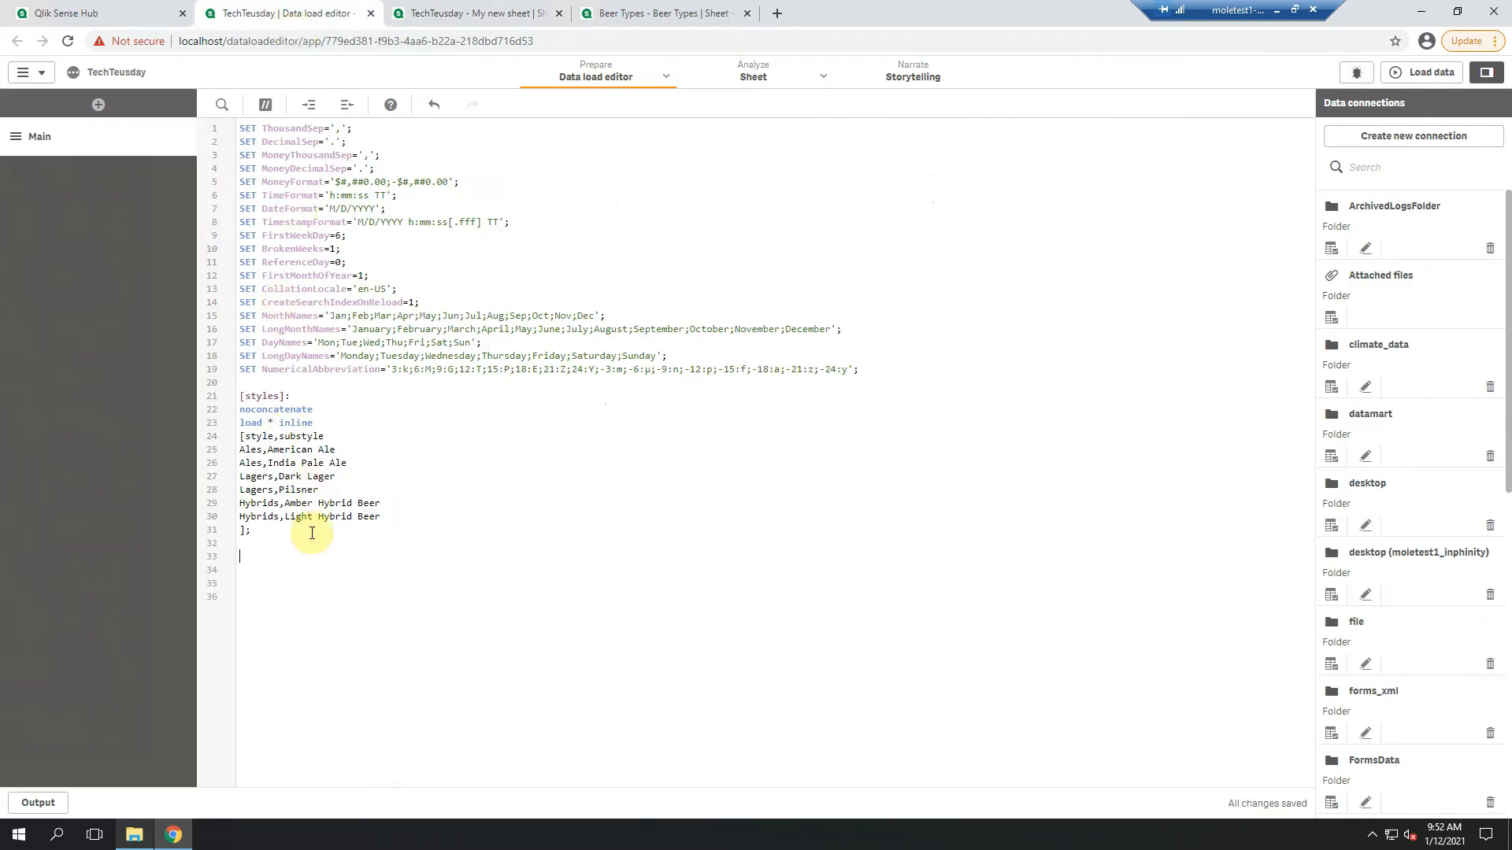
type("concatenate(styles)")
key("Escape")
key("Return")
type("load")
Complete the concatenated load statement so it loads distinct style values with "resident styles;"
left_click(259, 437)
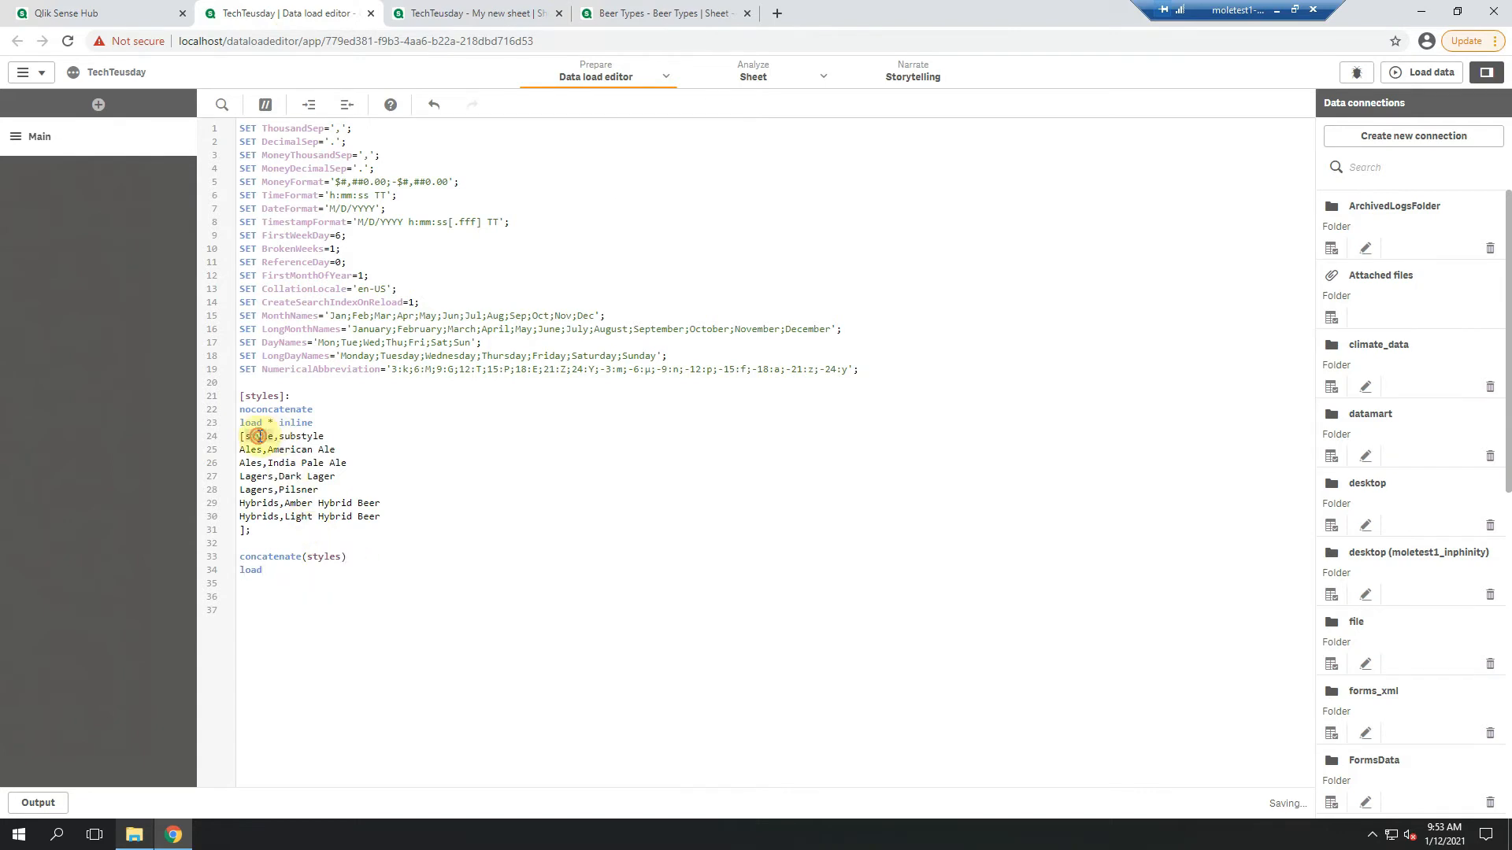
left_click(287, 567)
key("Return")
type("style")
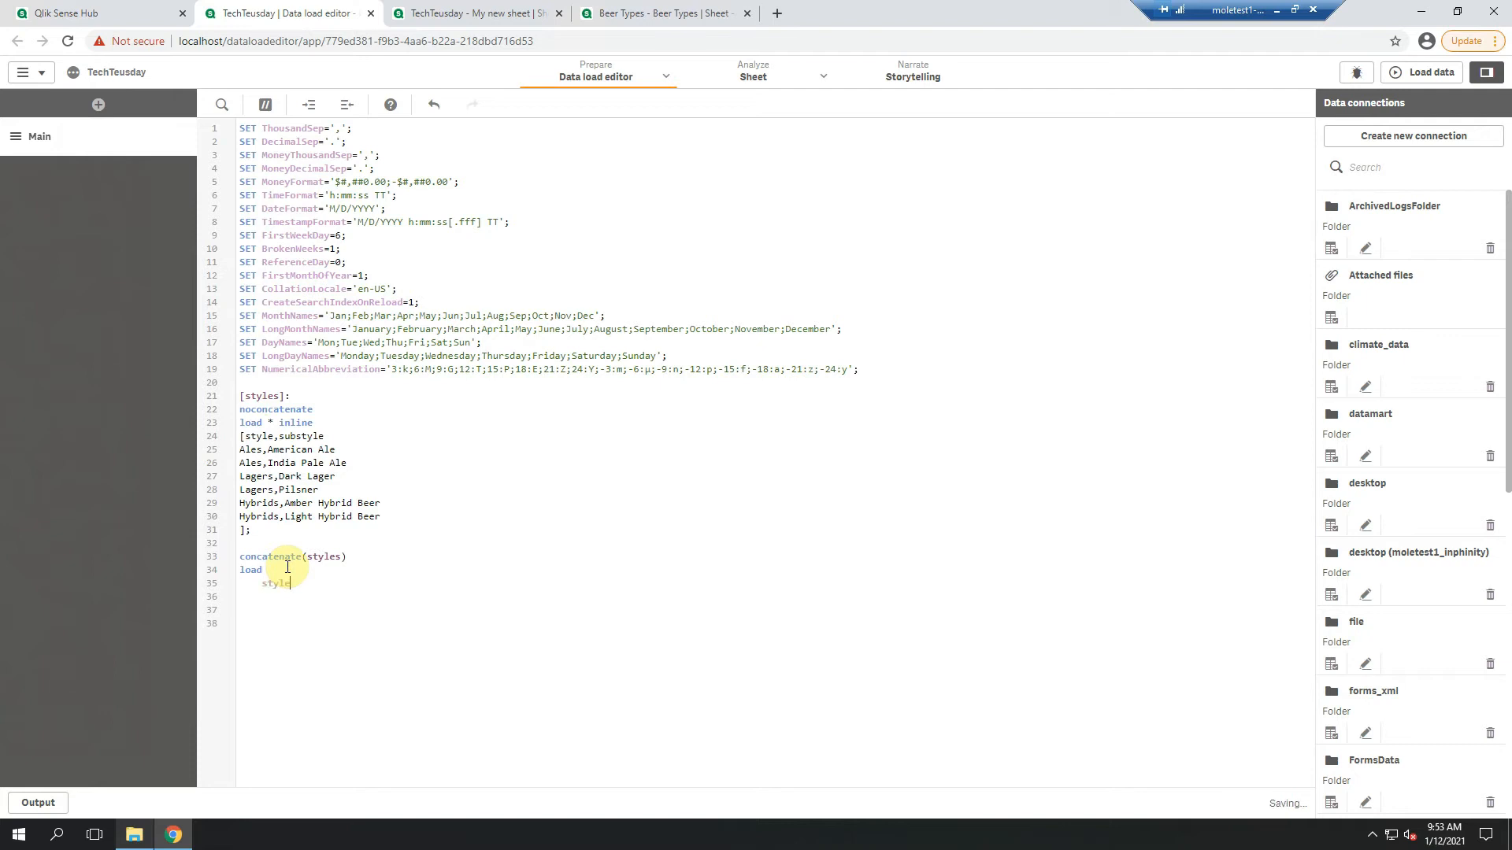
key("Return")
double_click(268, 399)
left_click(263, 594)
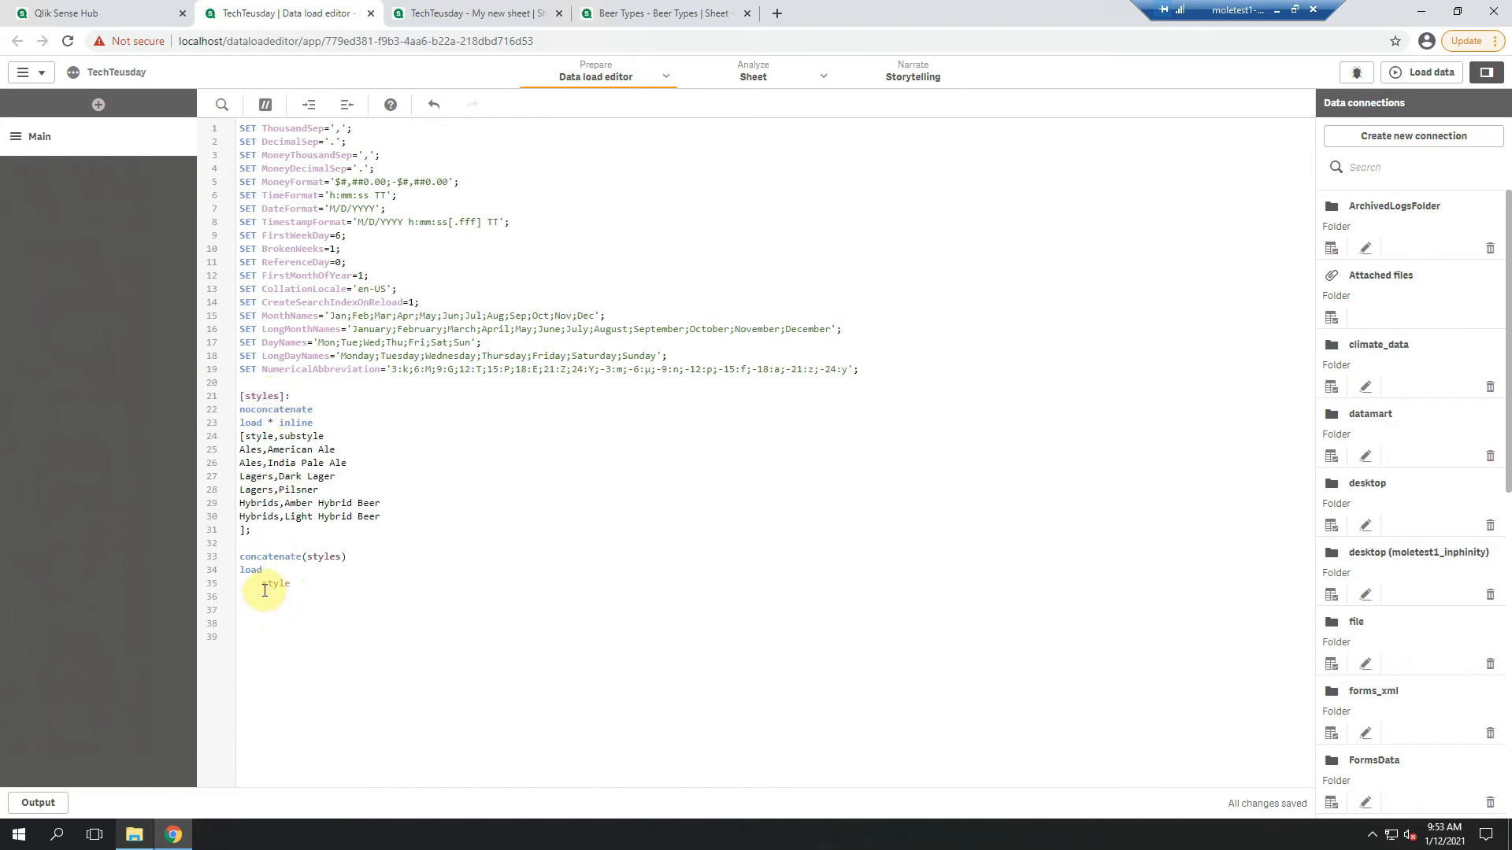
type("resident styles;")
left_click(275, 570)
type("distinct")
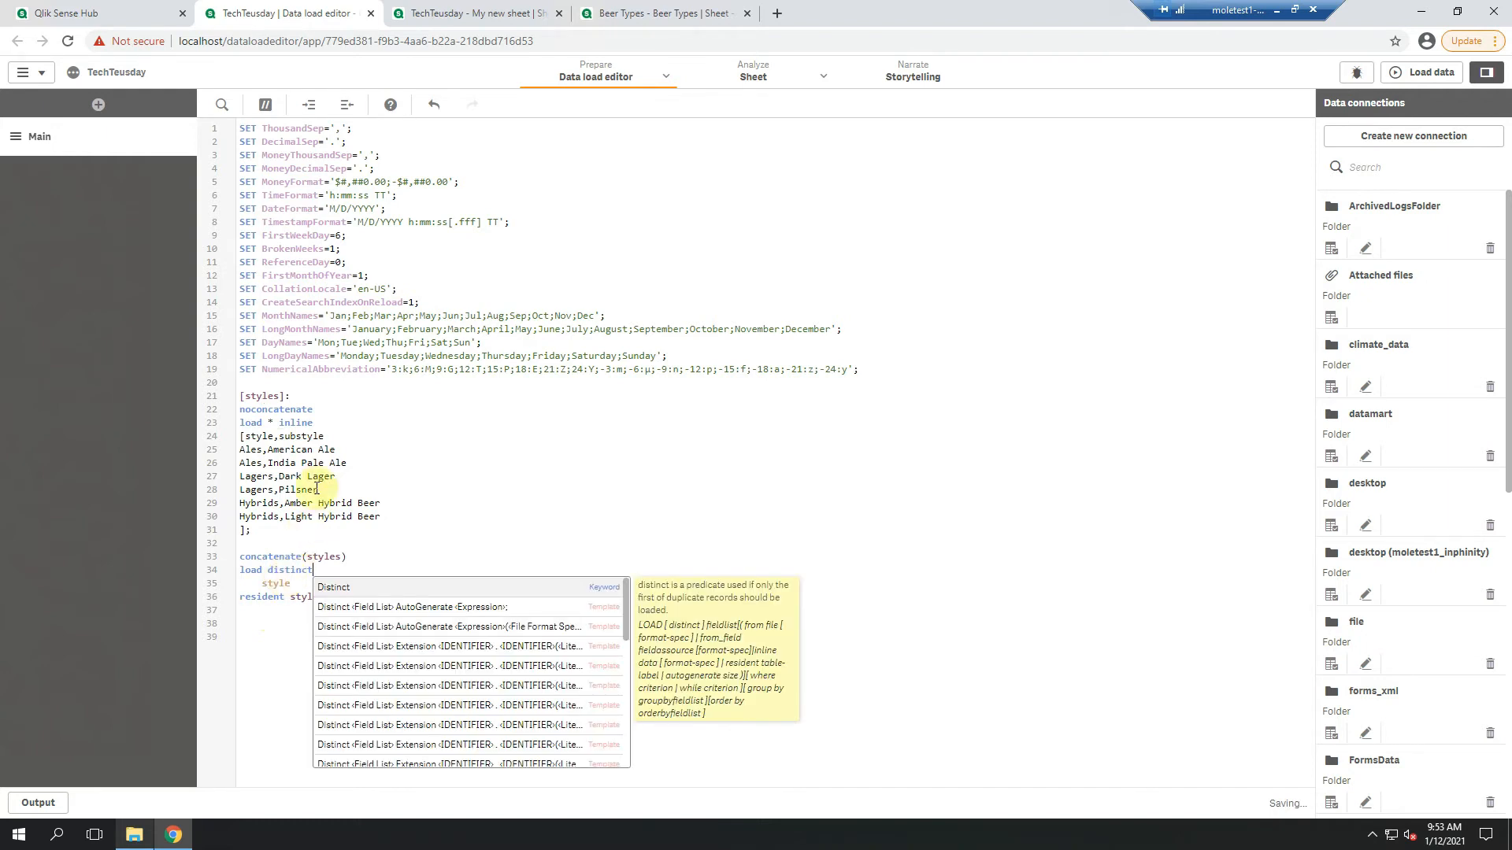
left_click(446, 488)
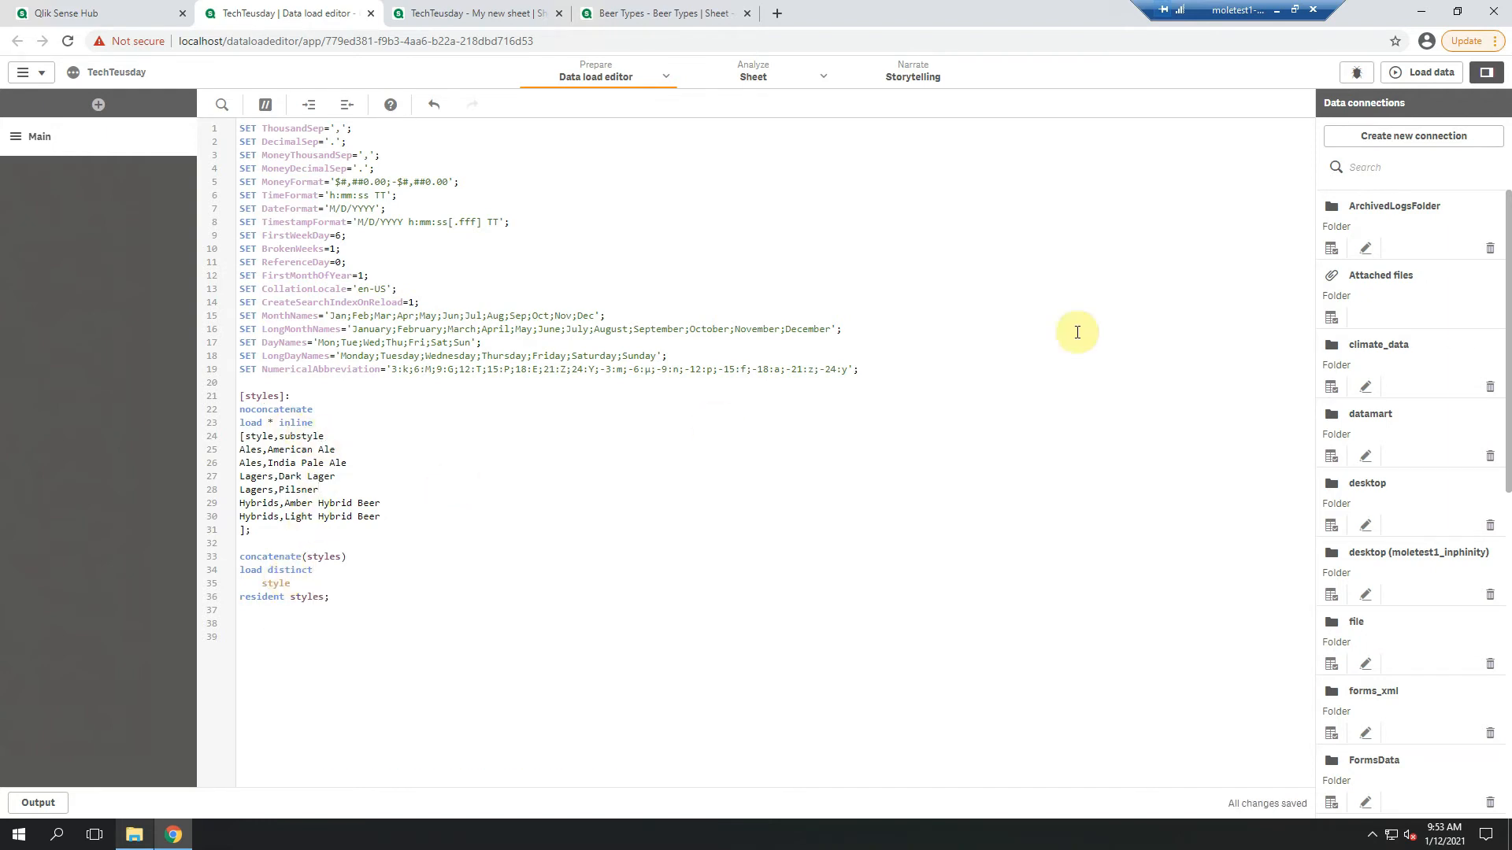
Reload the data with the extended script and return to My new sheet
left_click(1427, 71)
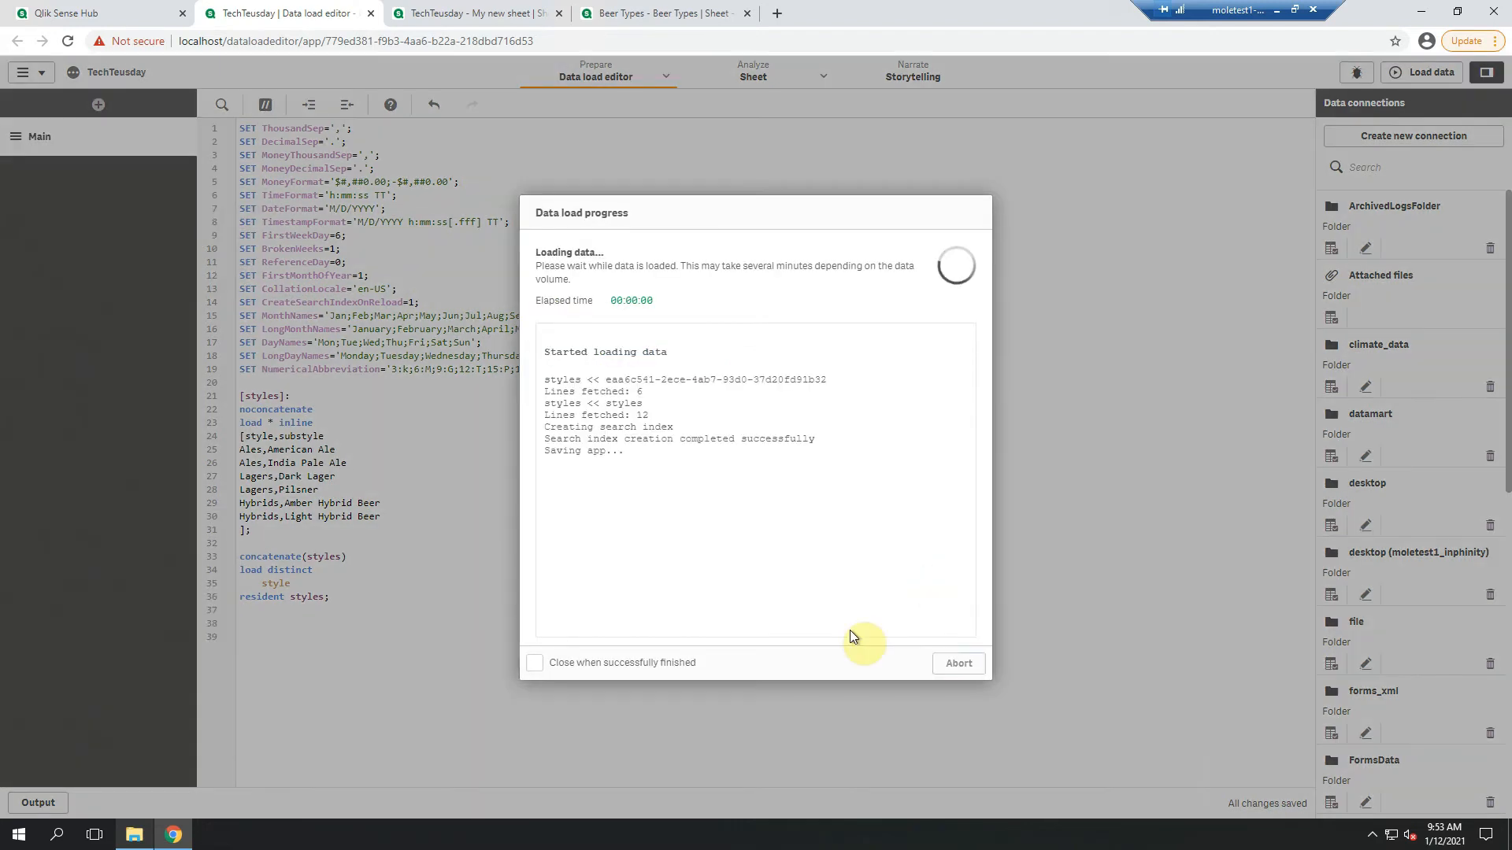
left_click(971, 665)
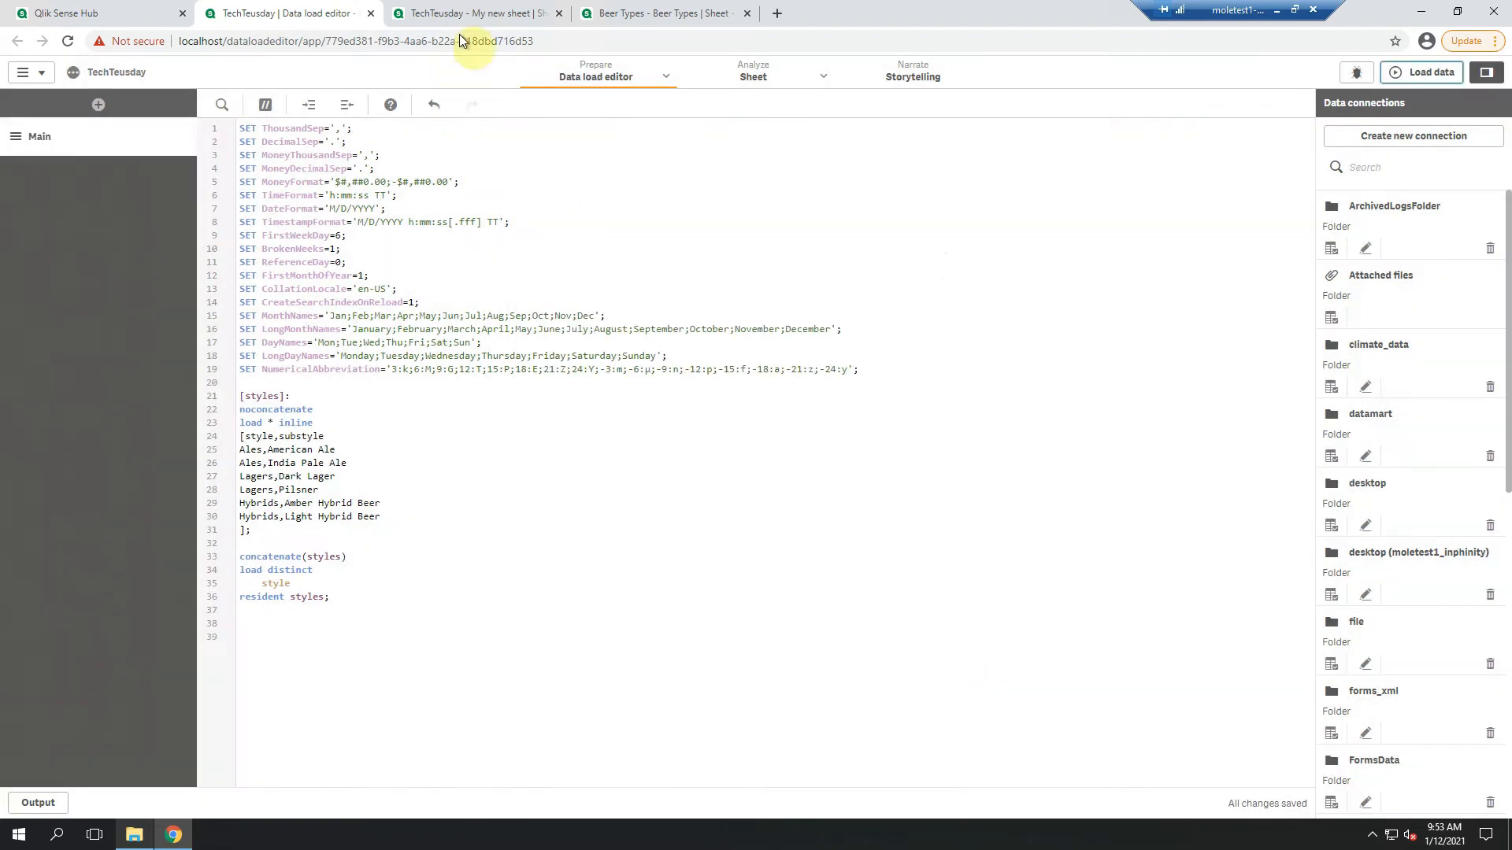
left_click(463, 15)
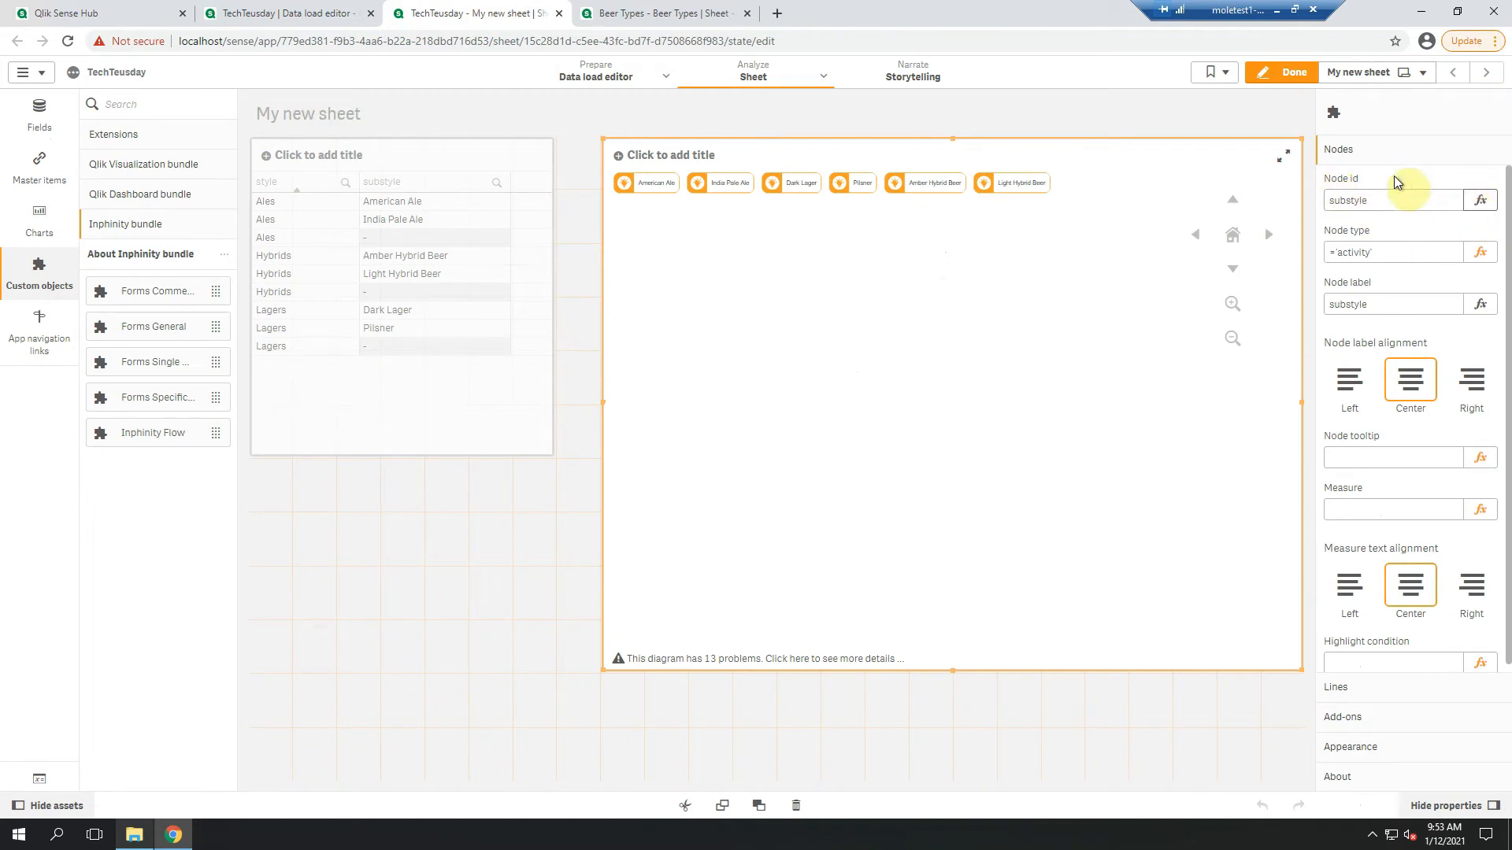
Rewrite the flow object's node id expression as =if(isnull(substyle),style,substyle)
left_click(1479, 202)
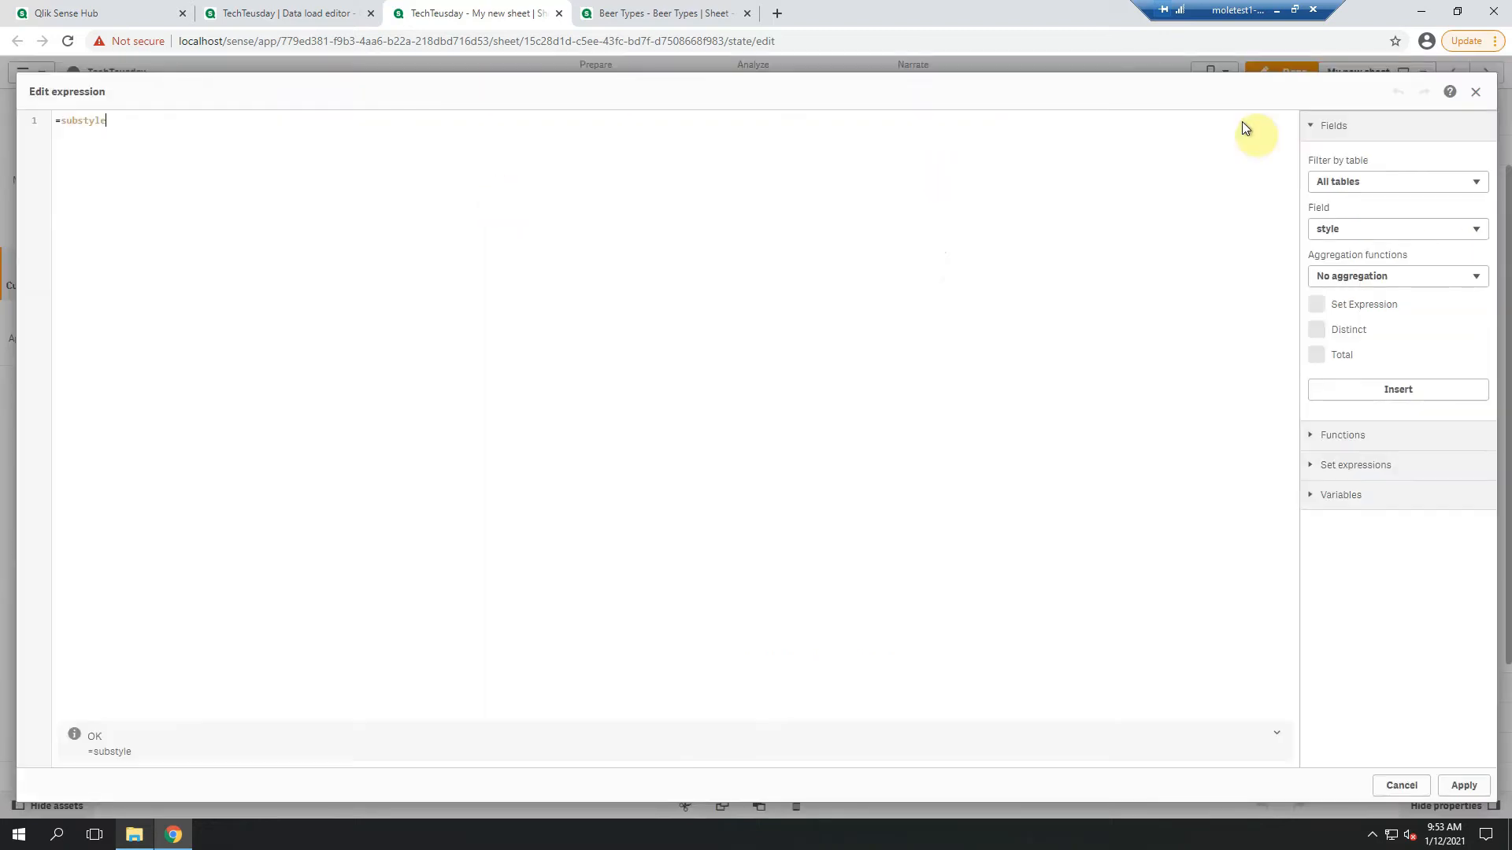
left_click(1495, 41)
left_click(1448, 214)
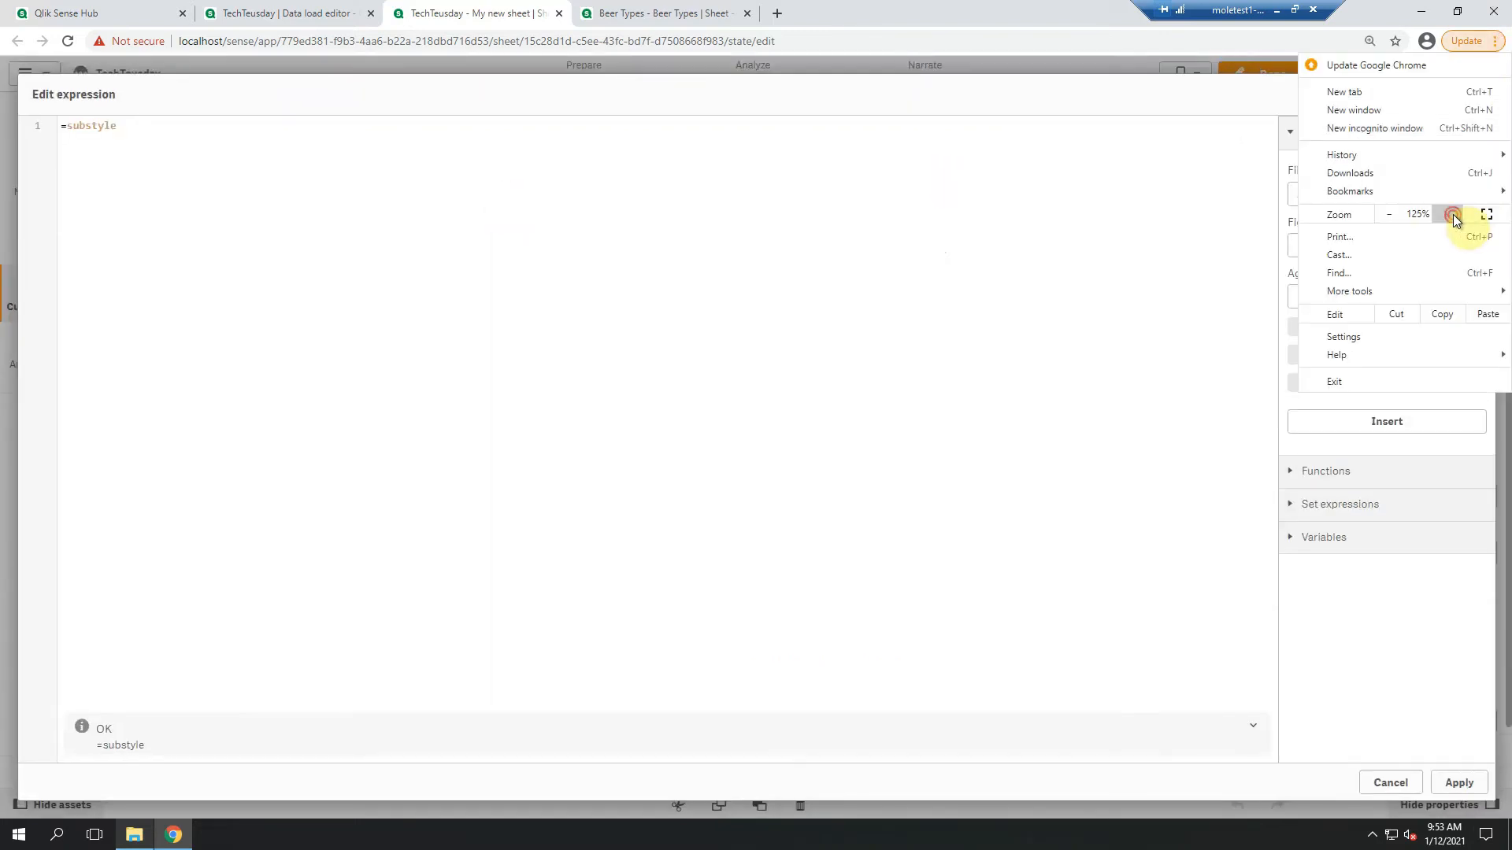
left_click(1447, 214)
left_click(134, 166)
left_click(78, 138)
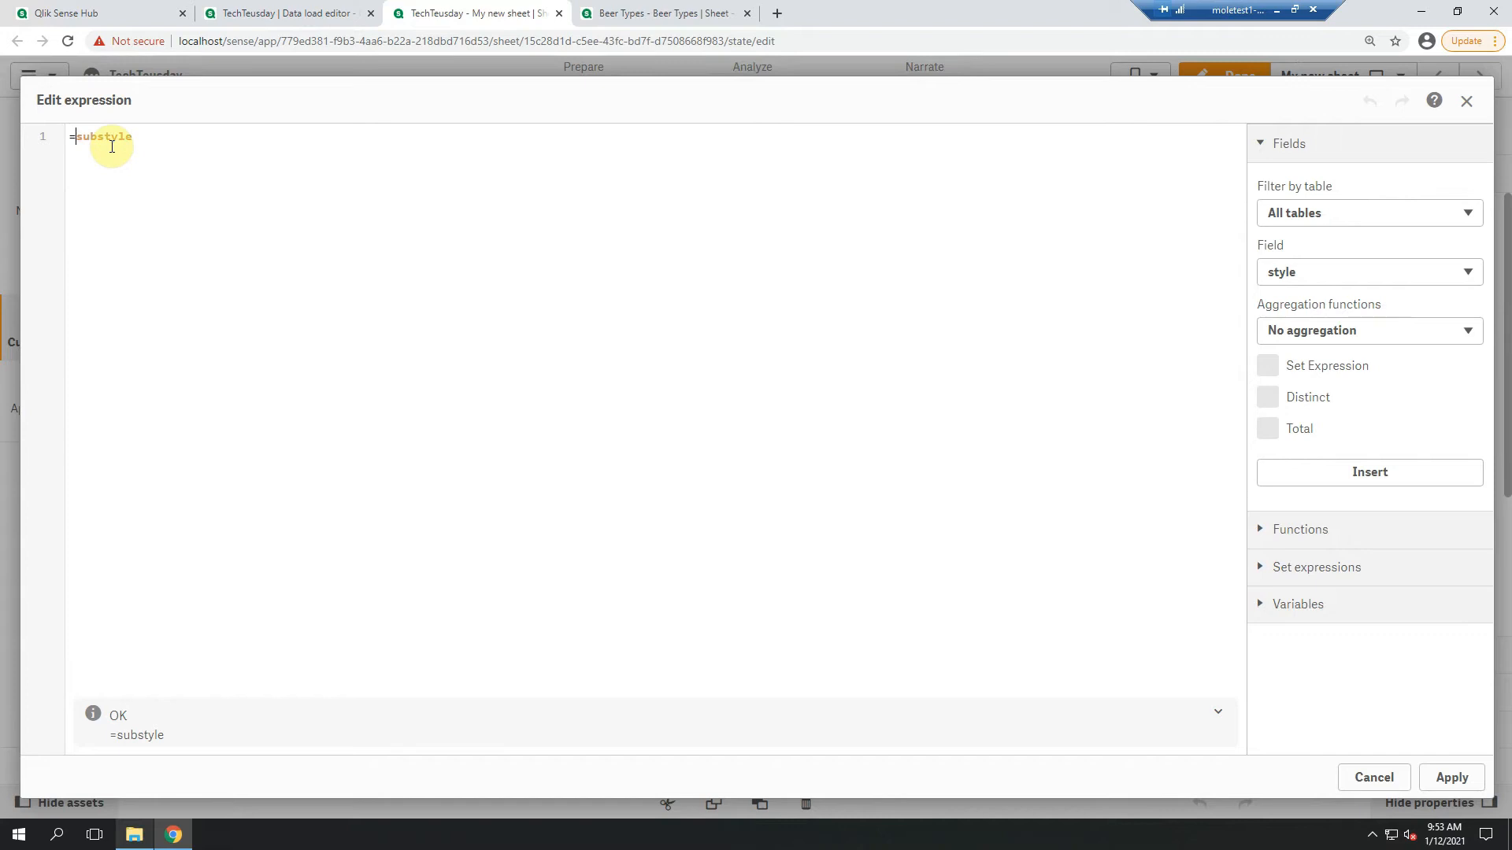
type("if(")
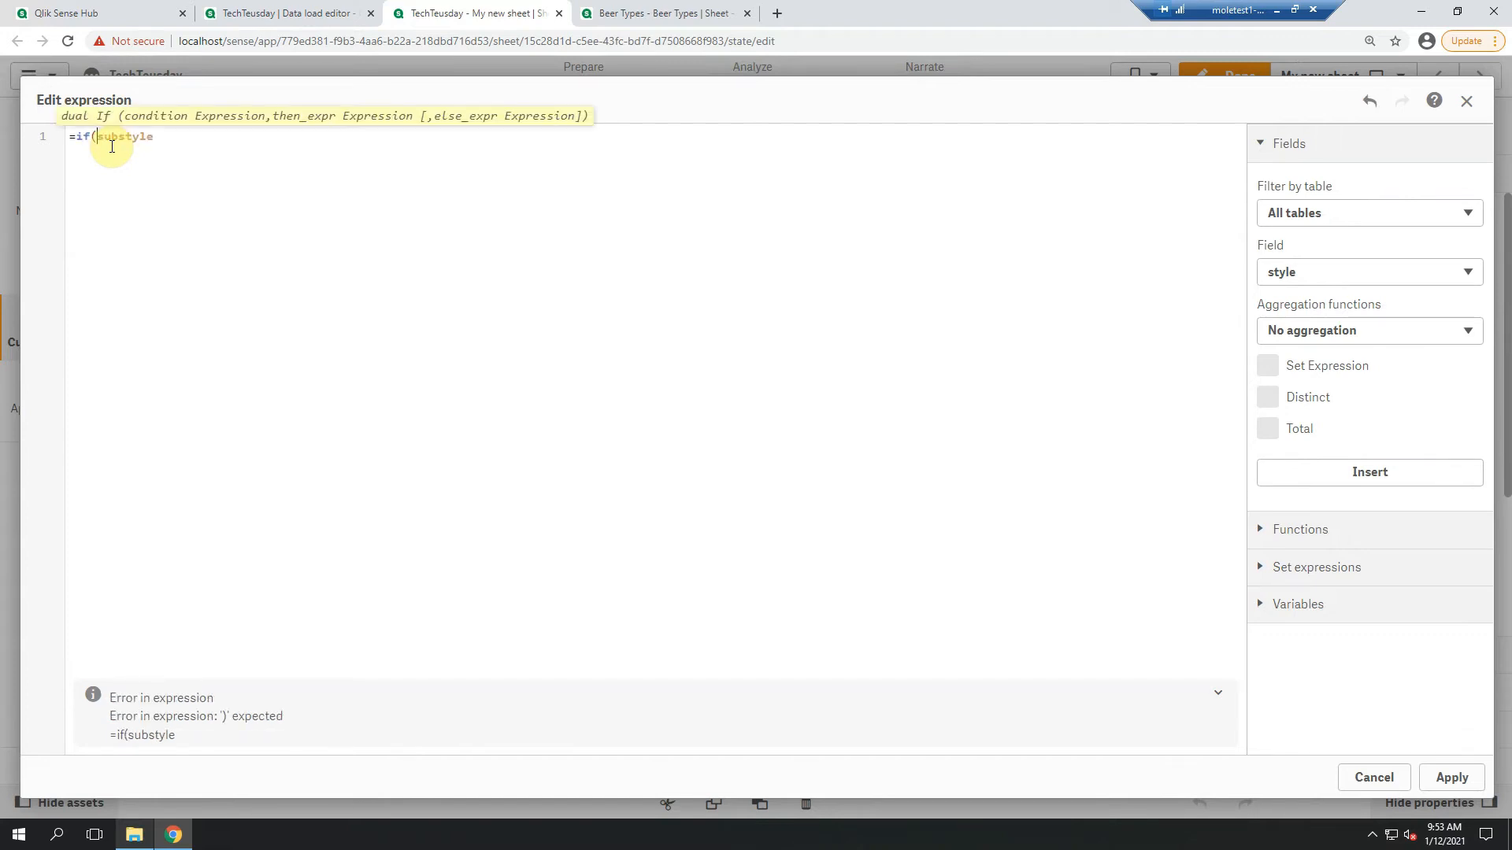
type("isnull(")
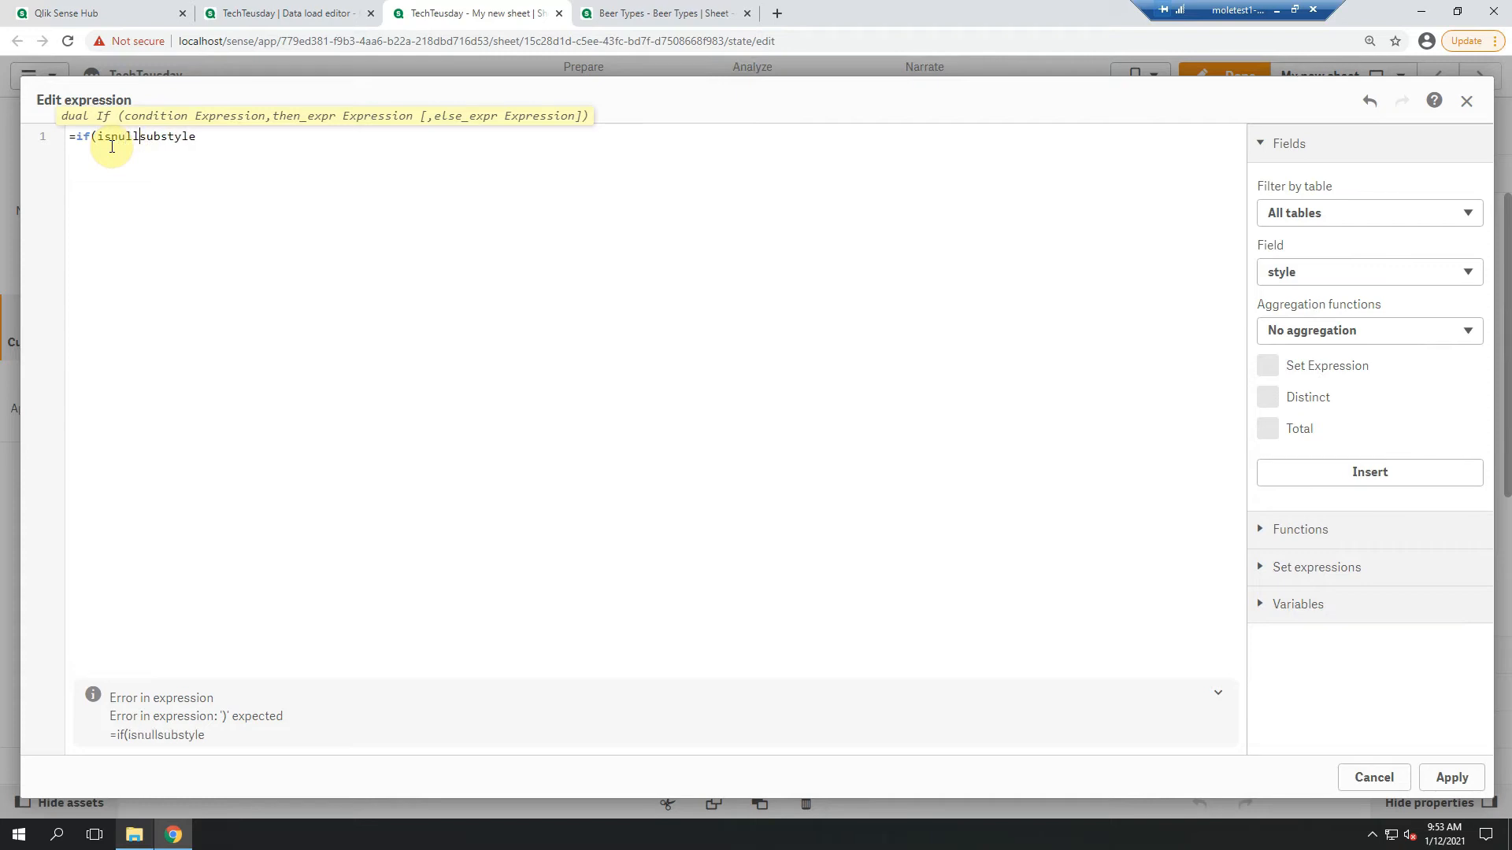
left_click(209, 137)
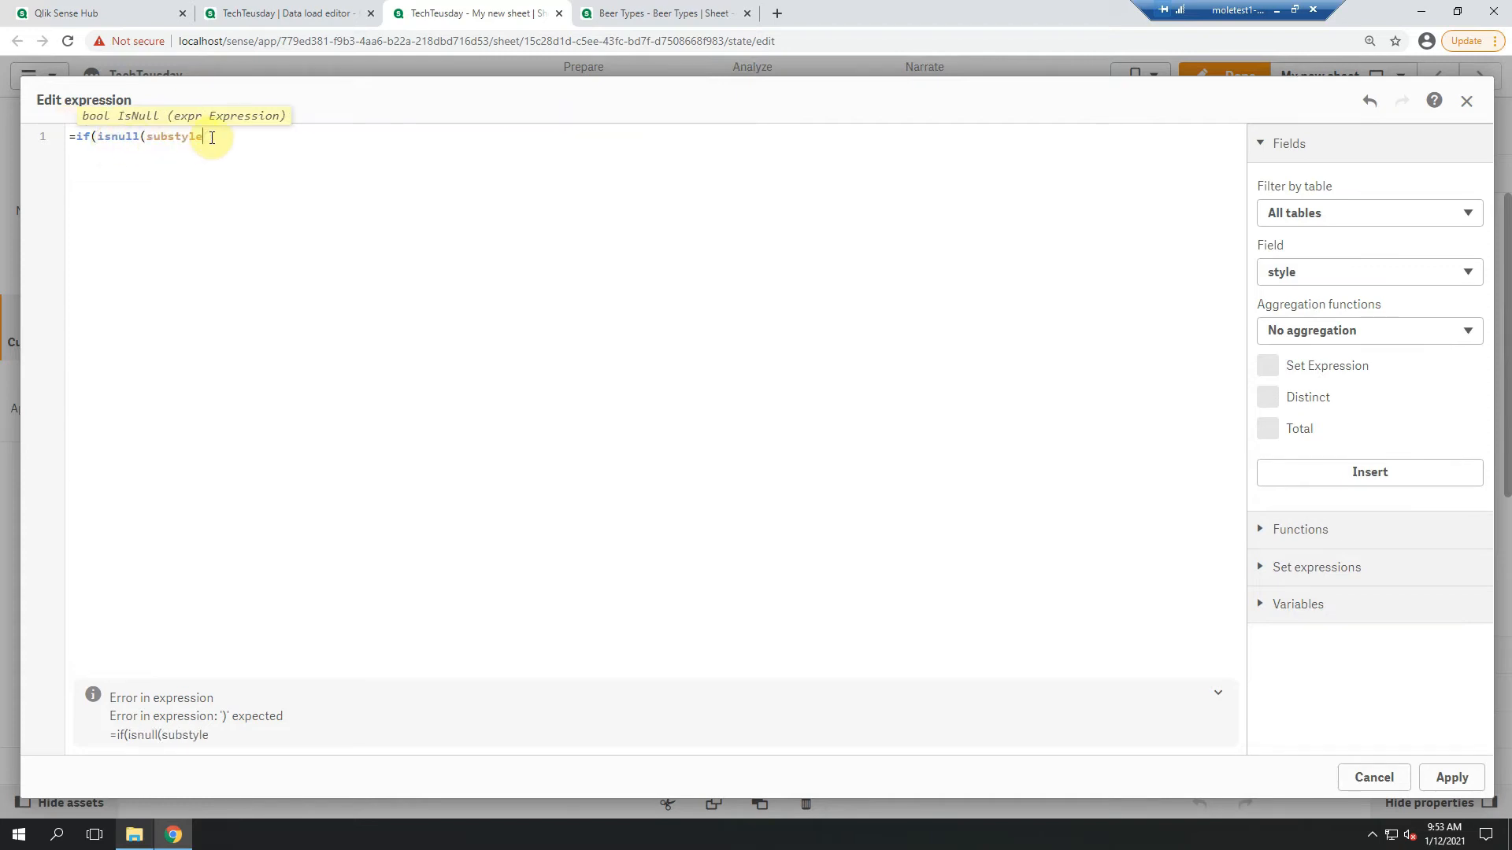
type("),style")
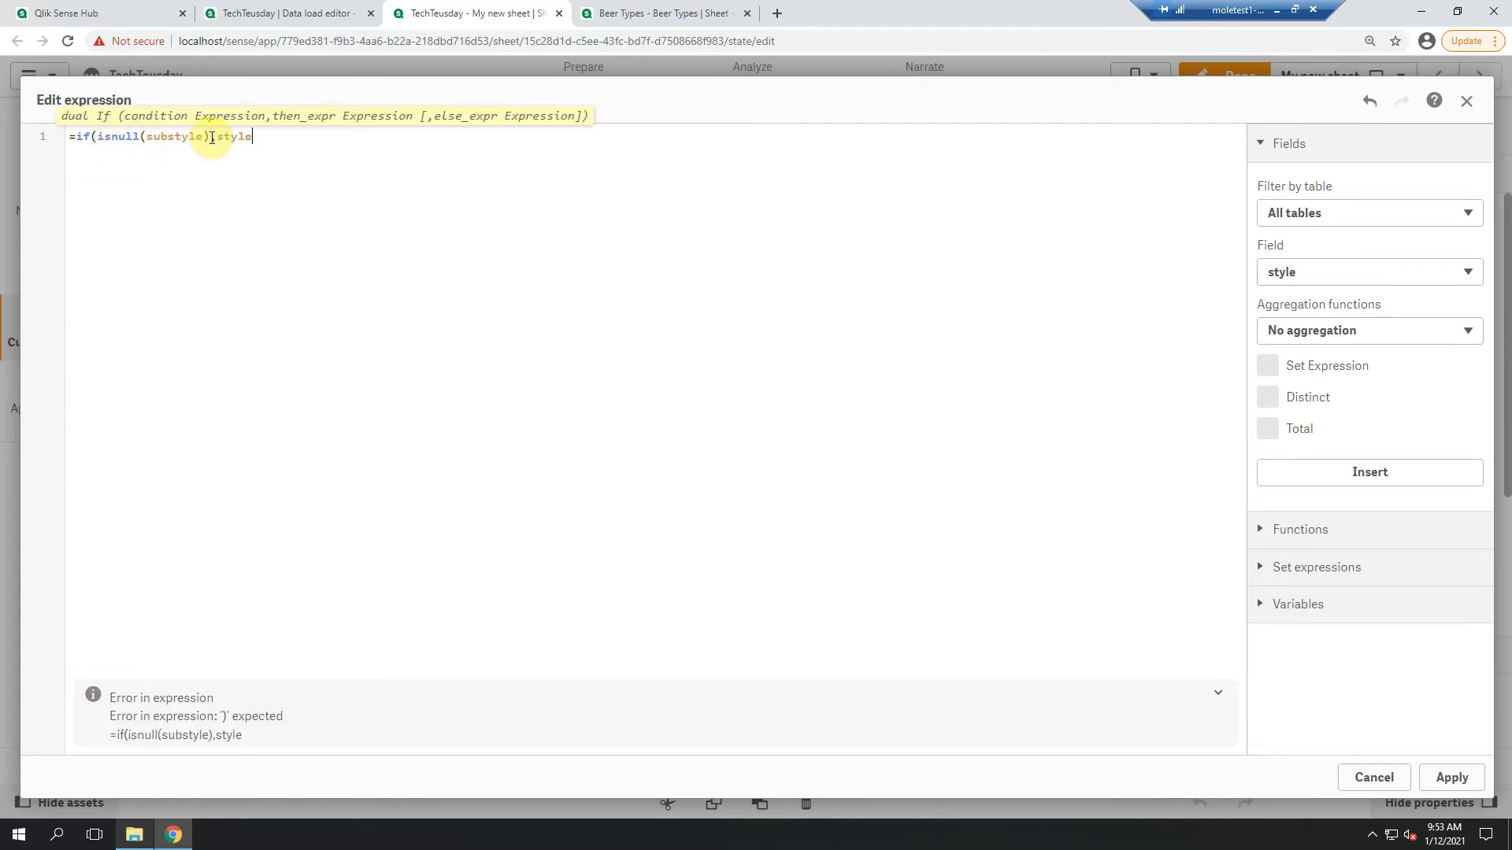
type(",substyle)")
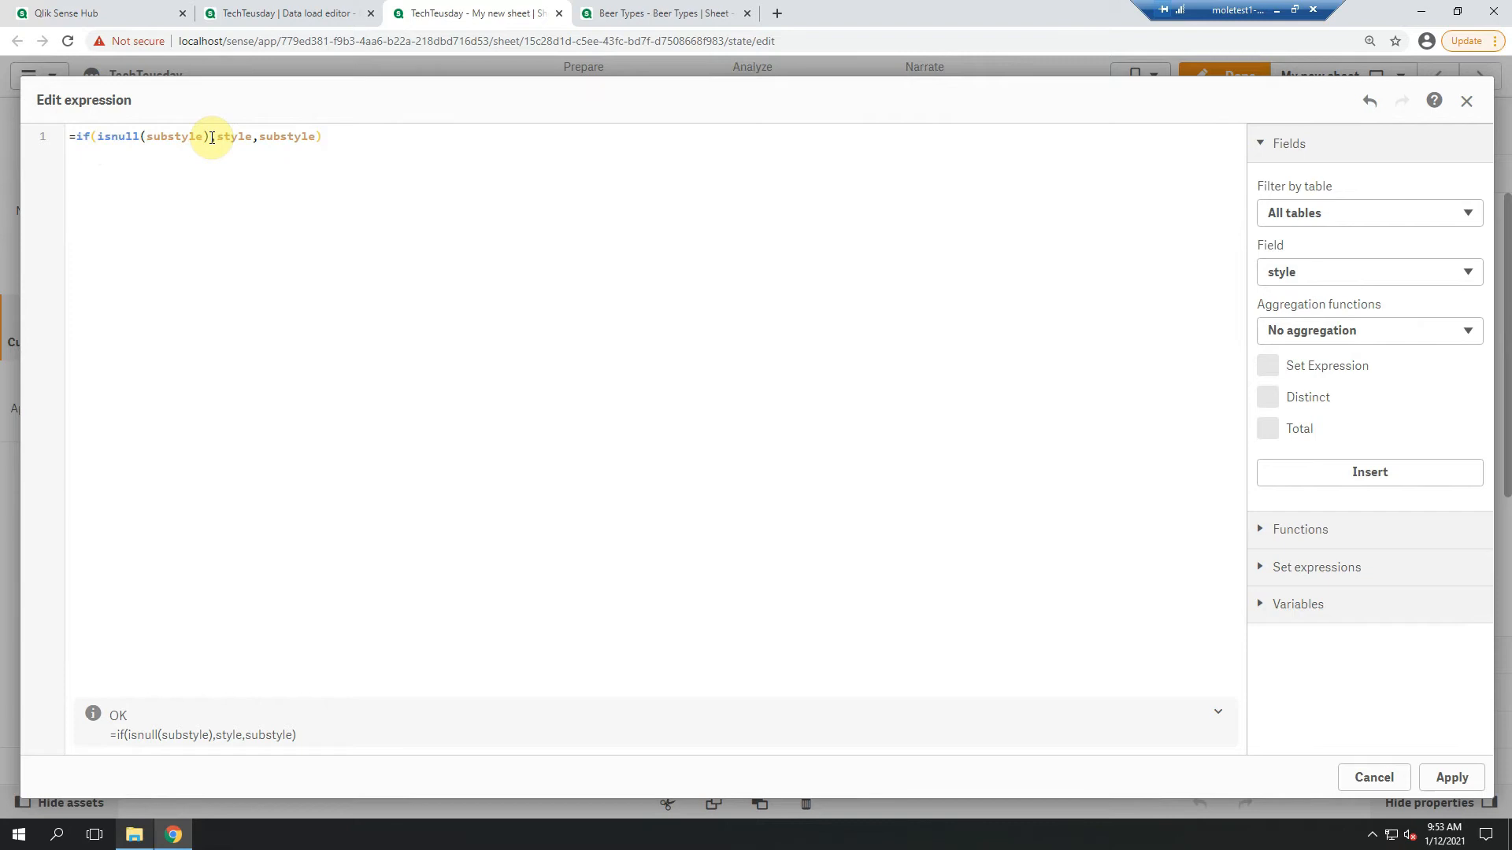
Copy and apply the full node id expression, and use the same =if(isnull(substyle),style,substyle) as the node label
key("ctrl+a")
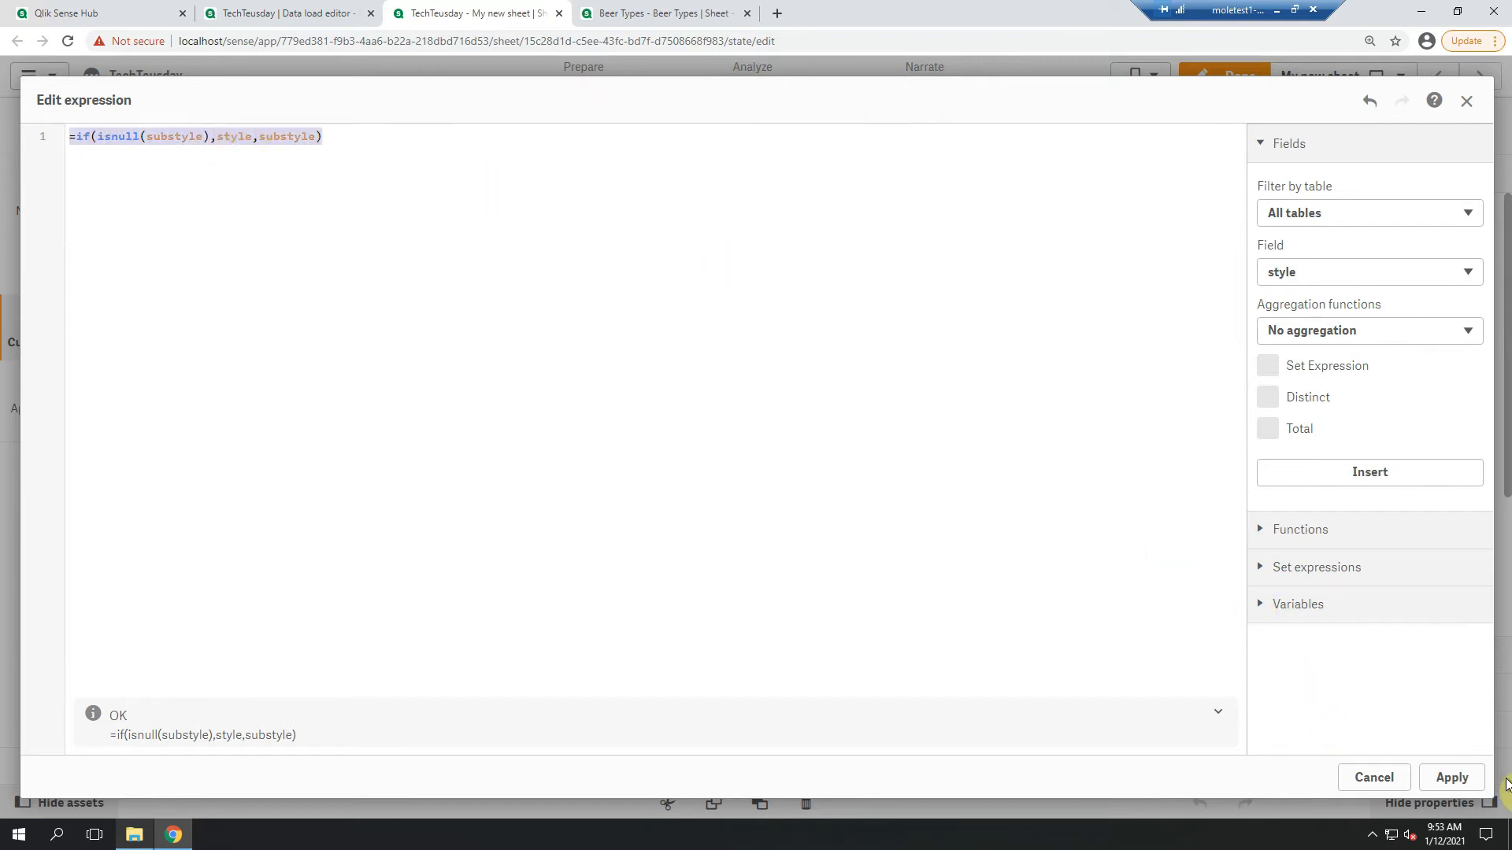
left_click(1451, 780)
left_click(1359, 356)
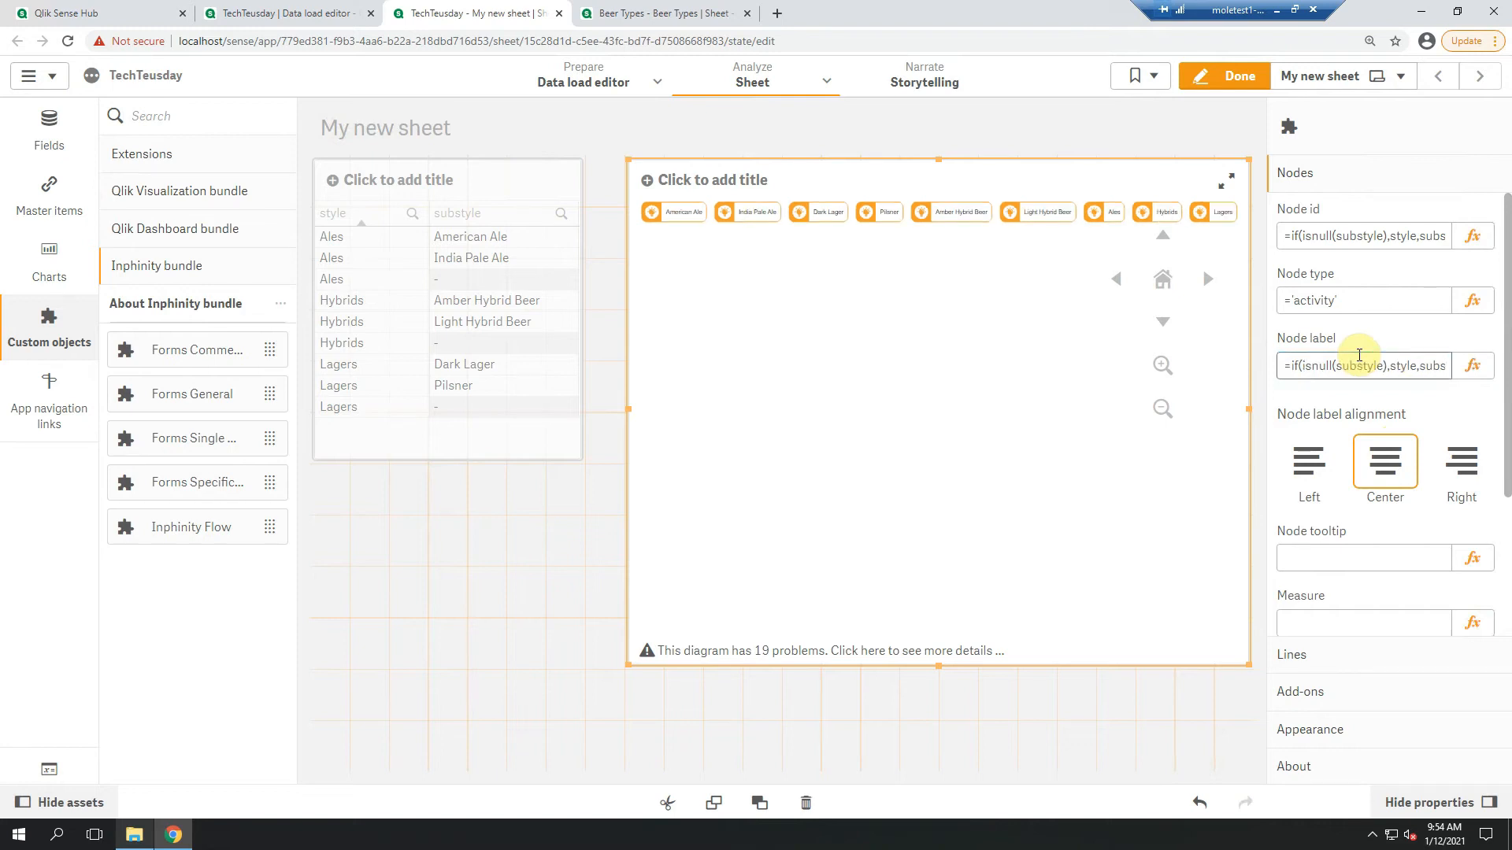
Set the flow diagram's orientation to horizontal and turn off its warnings in the presentation settings
left_click(1344, 732)
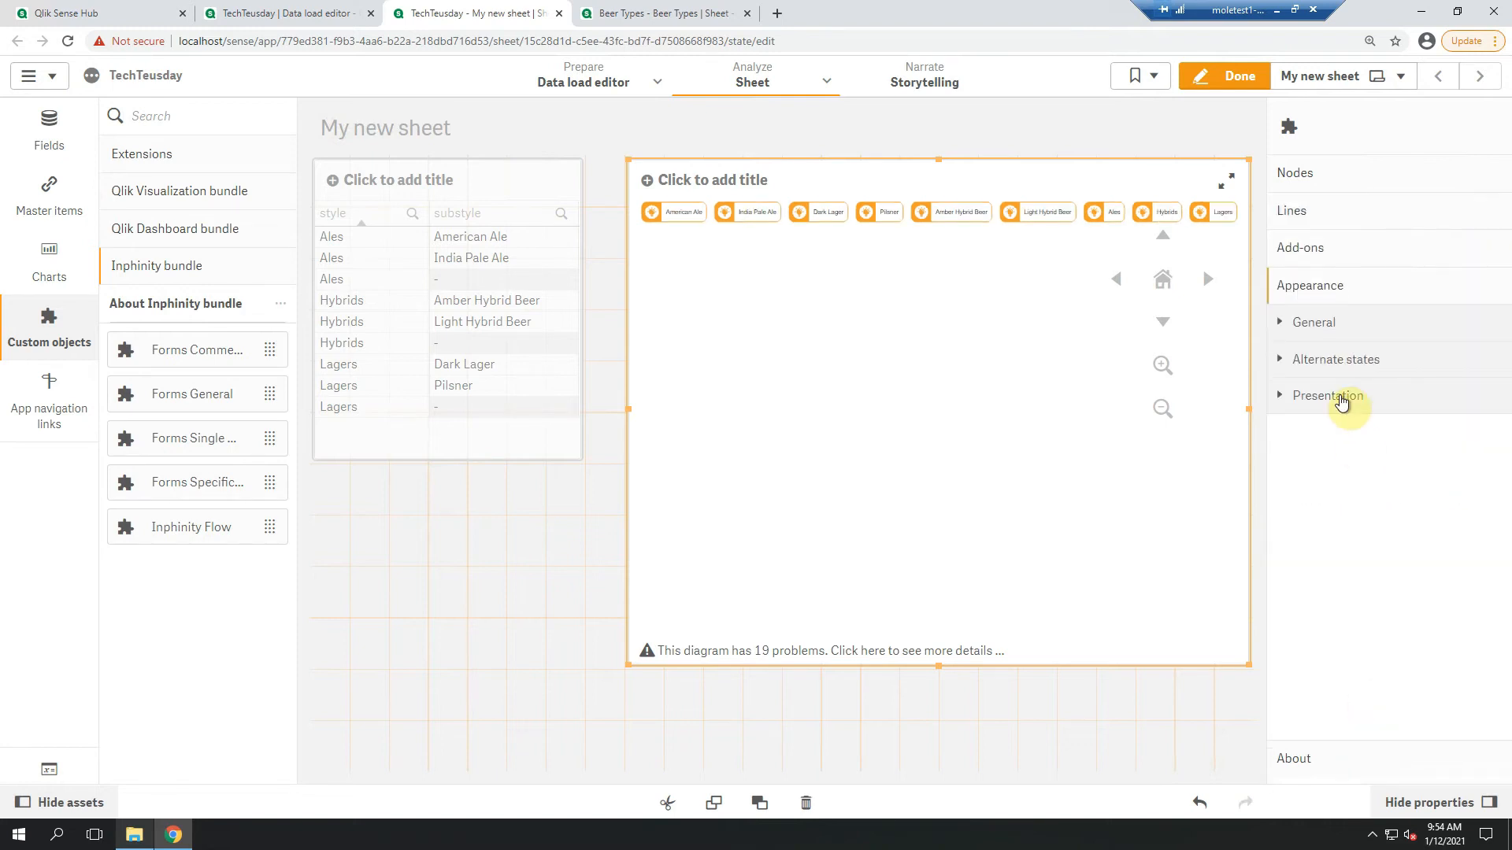
left_click(1342, 400)
left_click(1476, 664)
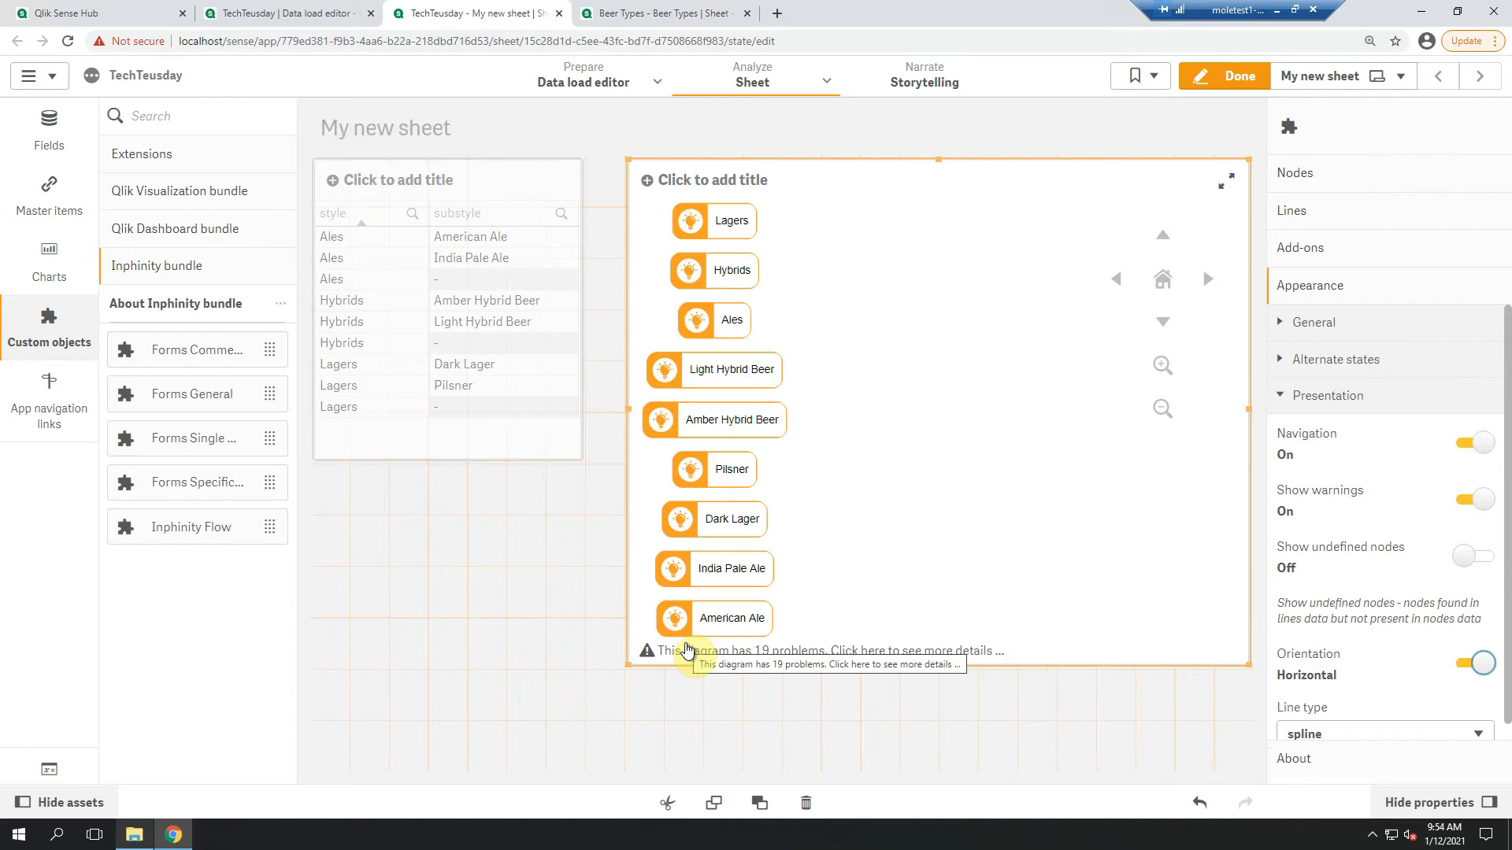
left_click(1475, 502)
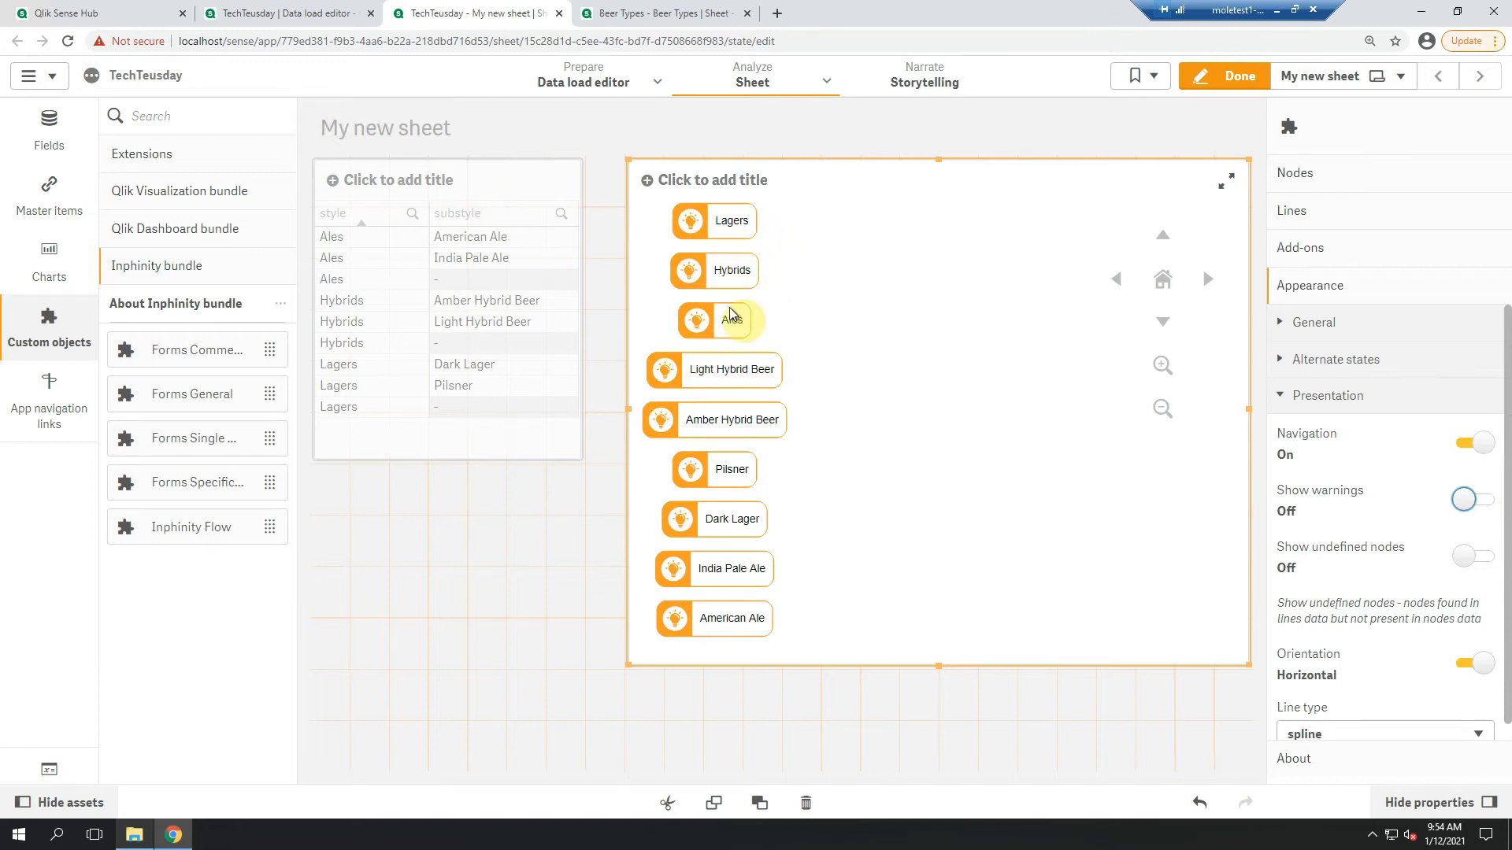
Define the flow object's lines with style as the from node id and substyle as the to node id
left_click(1321, 219)
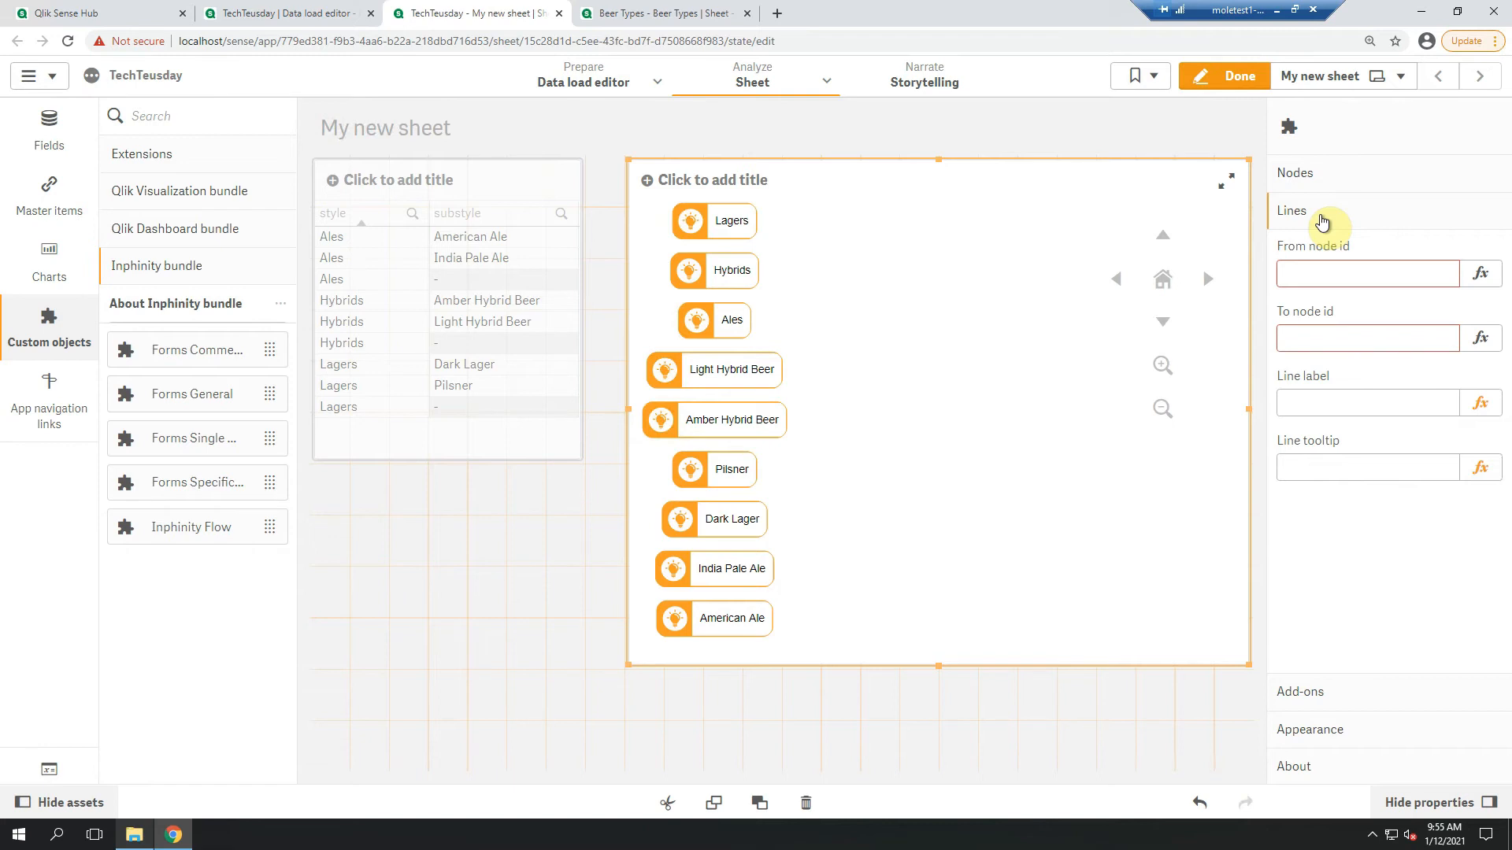
left_click(1330, 268)
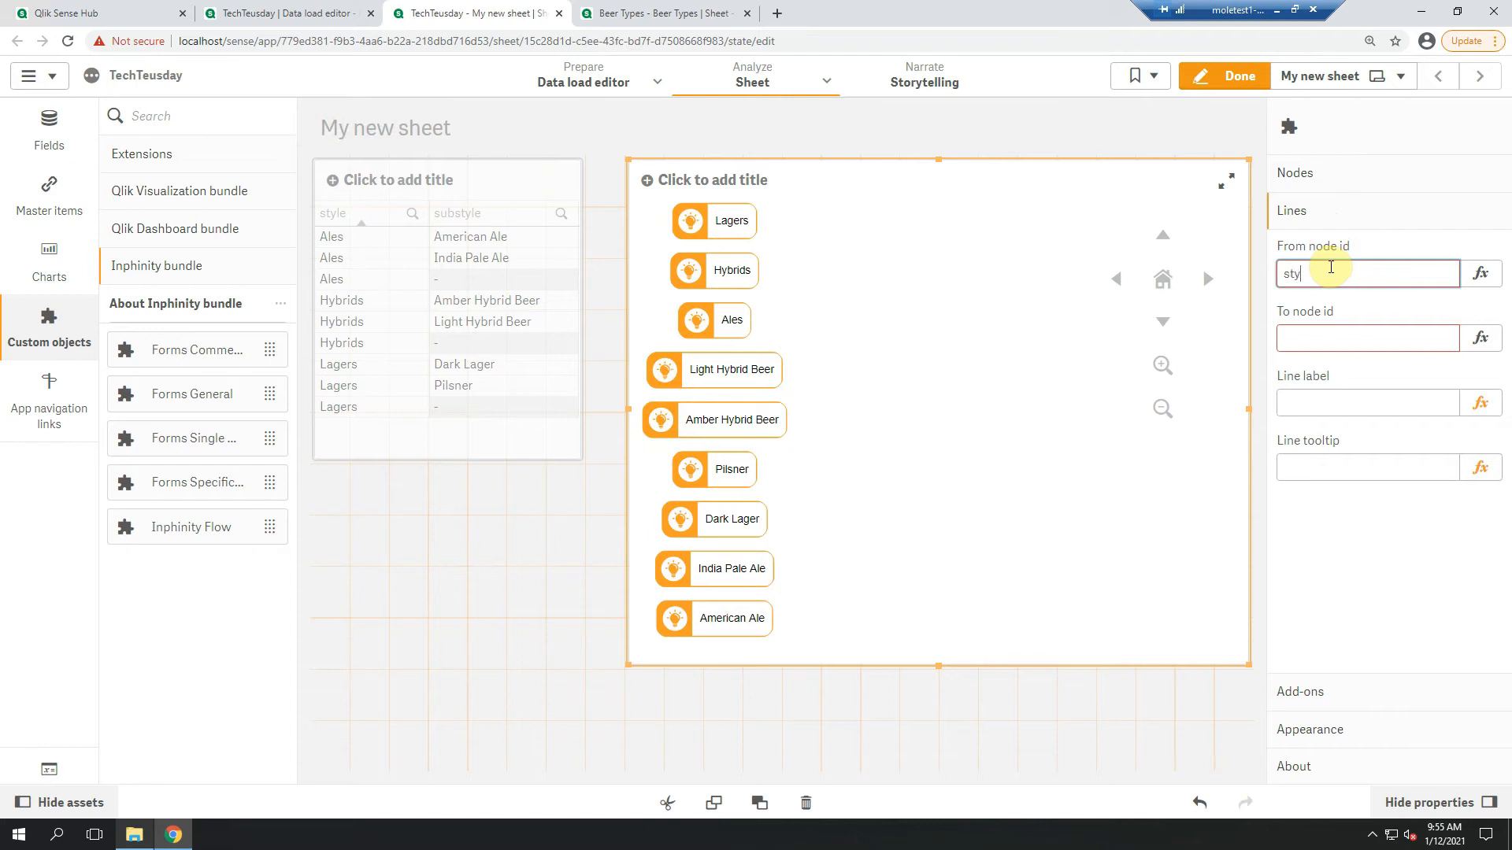
left_click(1329, 331)
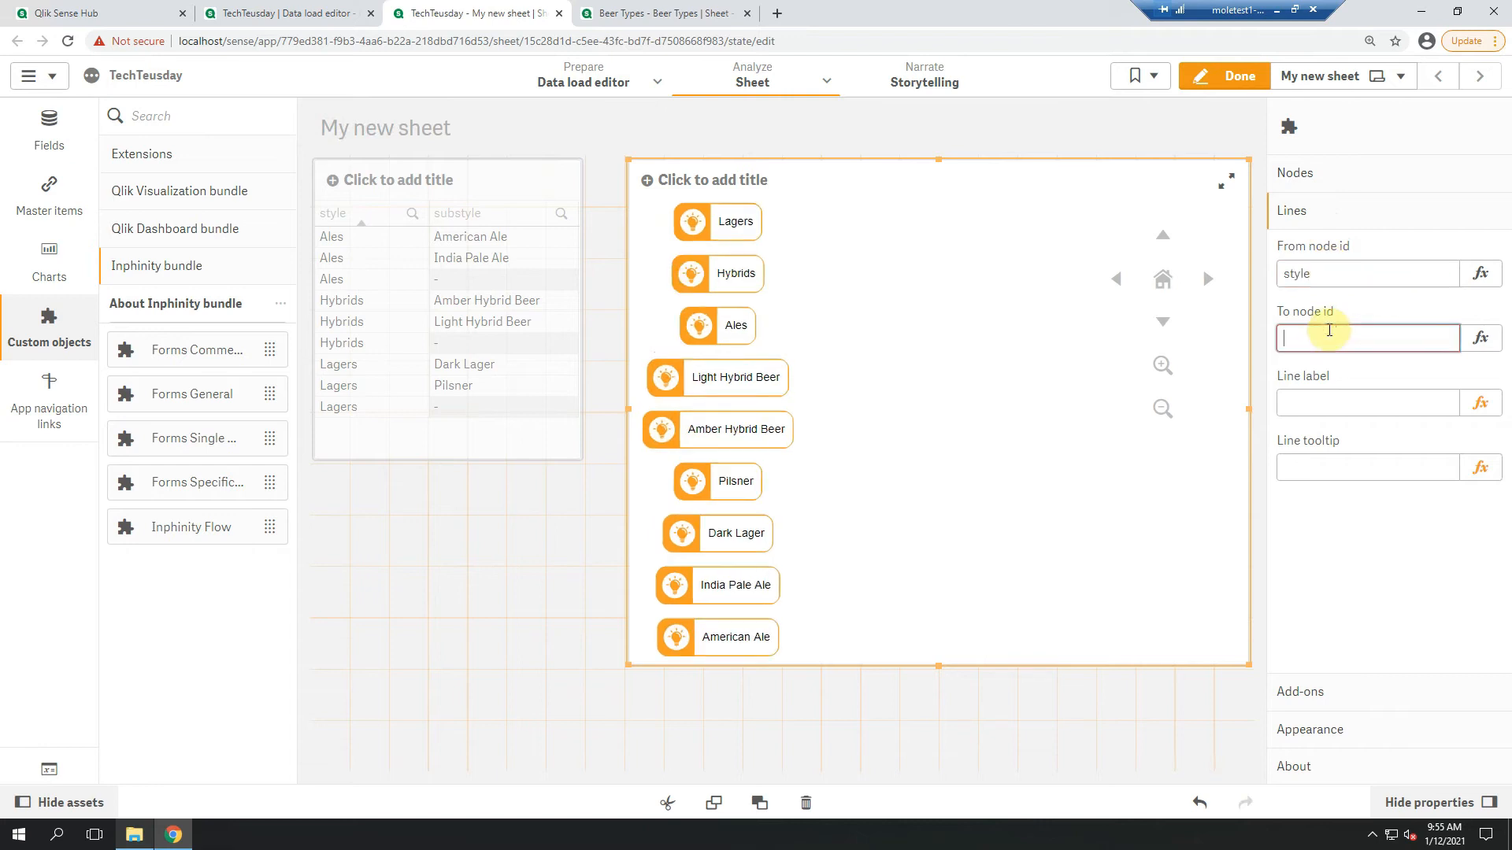
type("substyle")
key("Return")
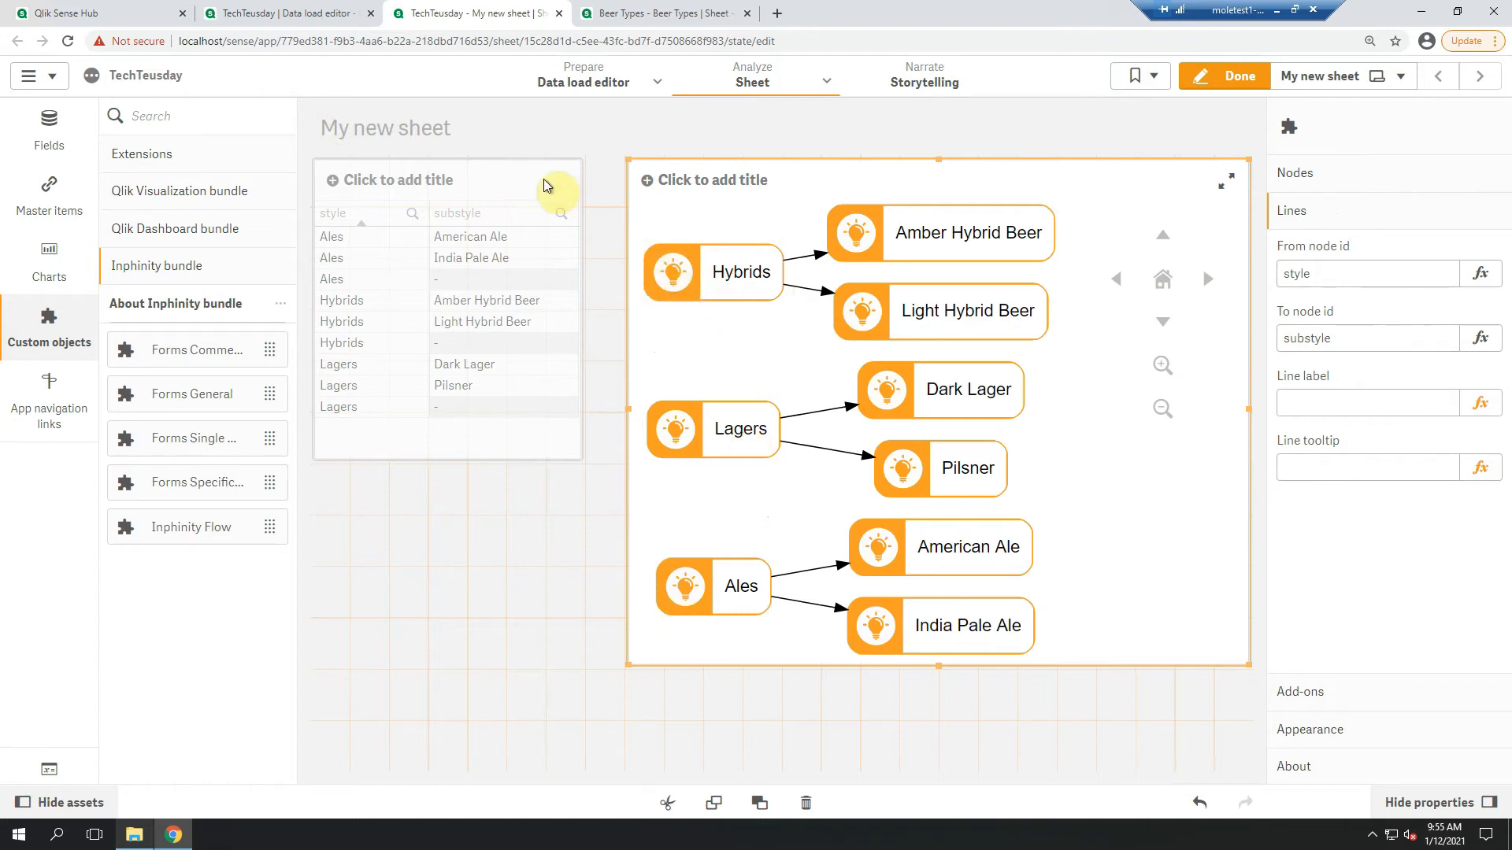
Begin a join(styles) load statement between the inline styles table and the concatenate statement in the data load script
left_click(334, 17)
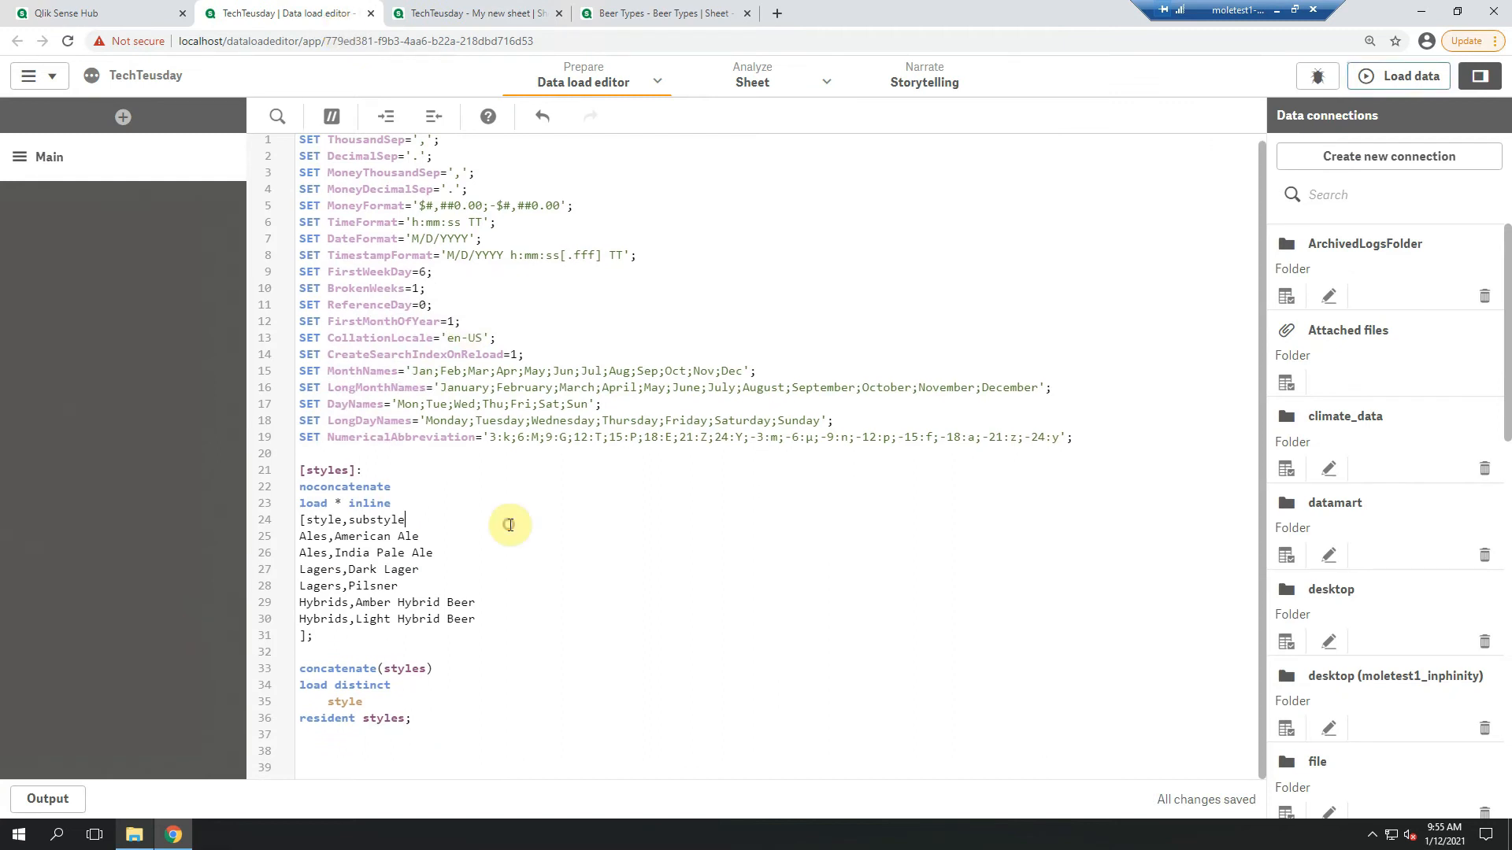
left_click(340, 637)
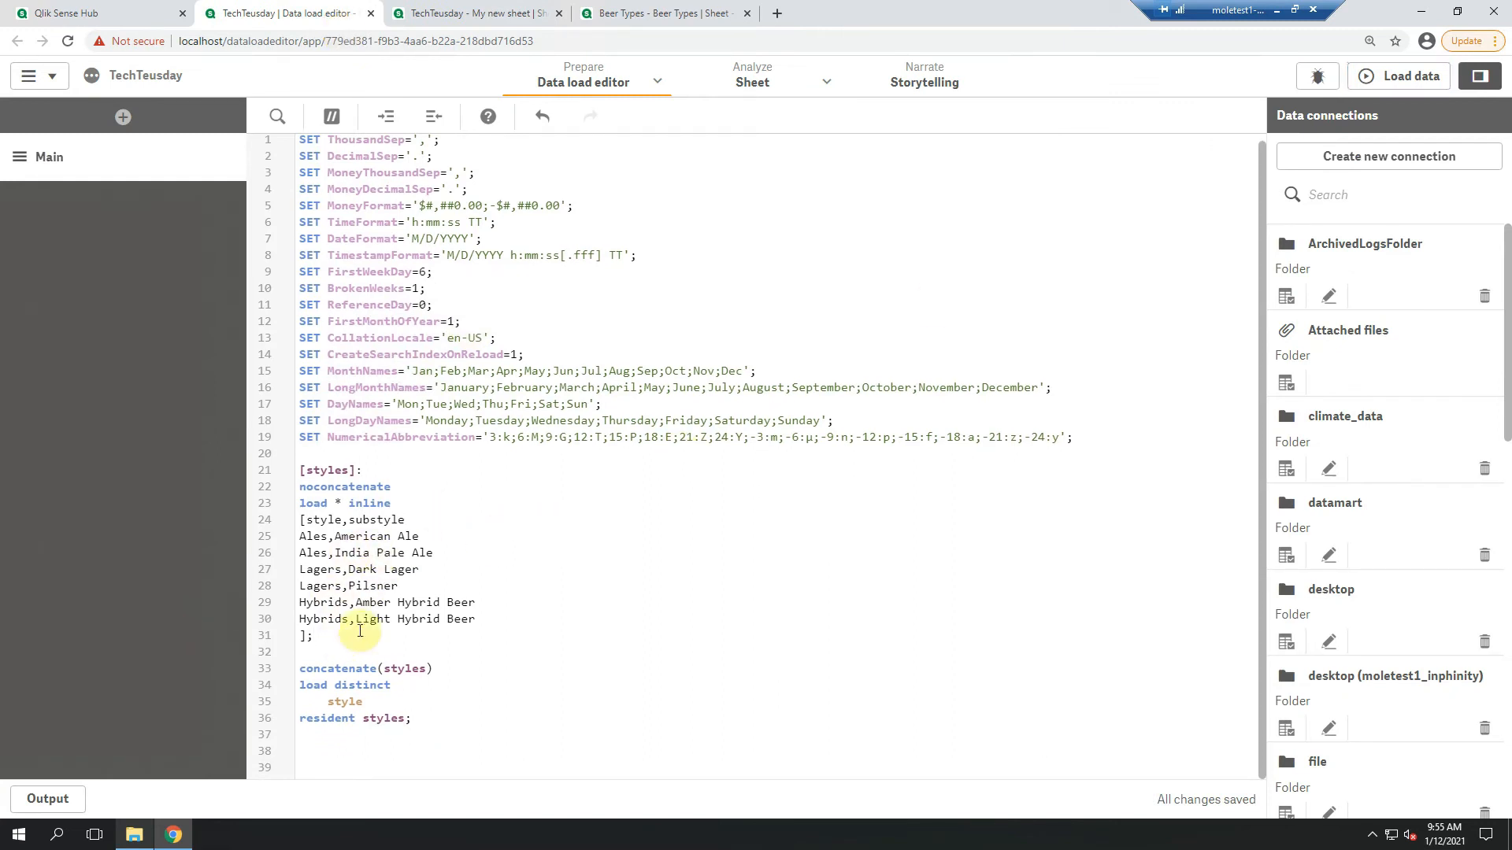
left_click(329, 640)
key("Return")
key("Return")
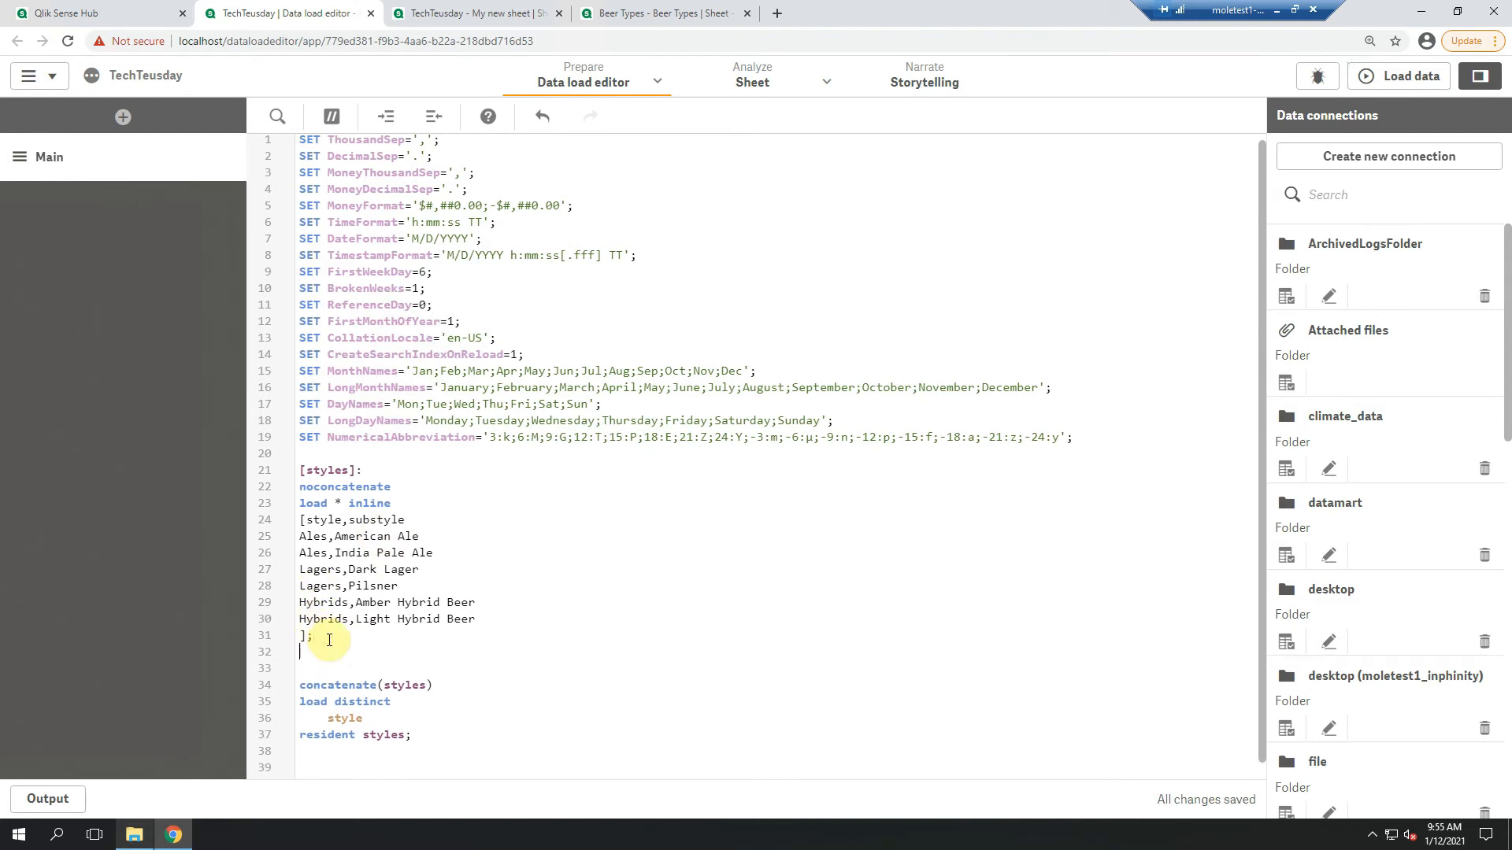
type("join(")
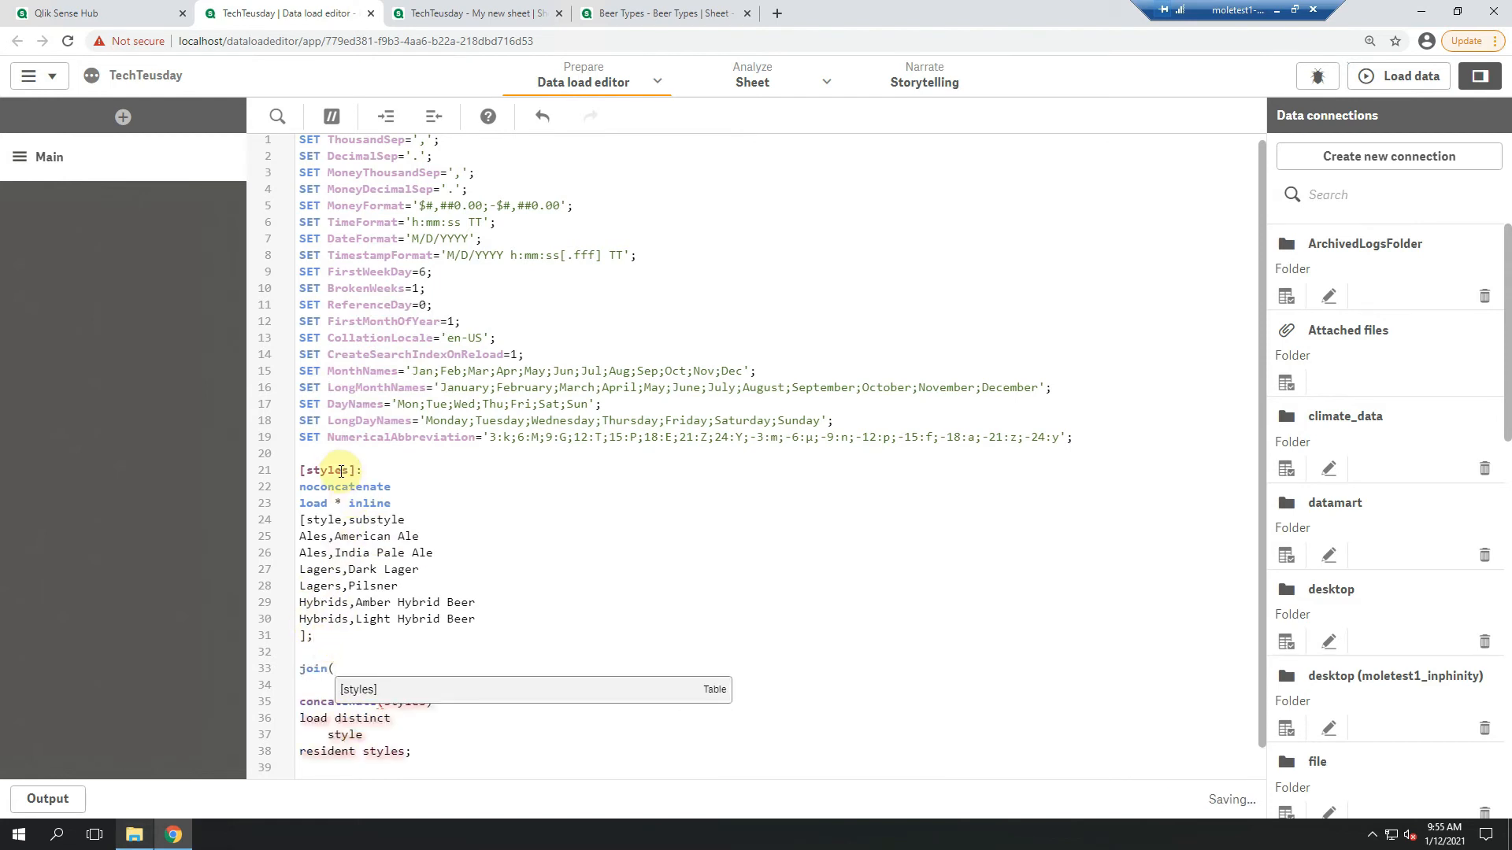
double_click(340, 471)
key("ctrl+c")
left_click(347, 669)
key("ctrl+v")
type(")")
key("Return")
type("load")
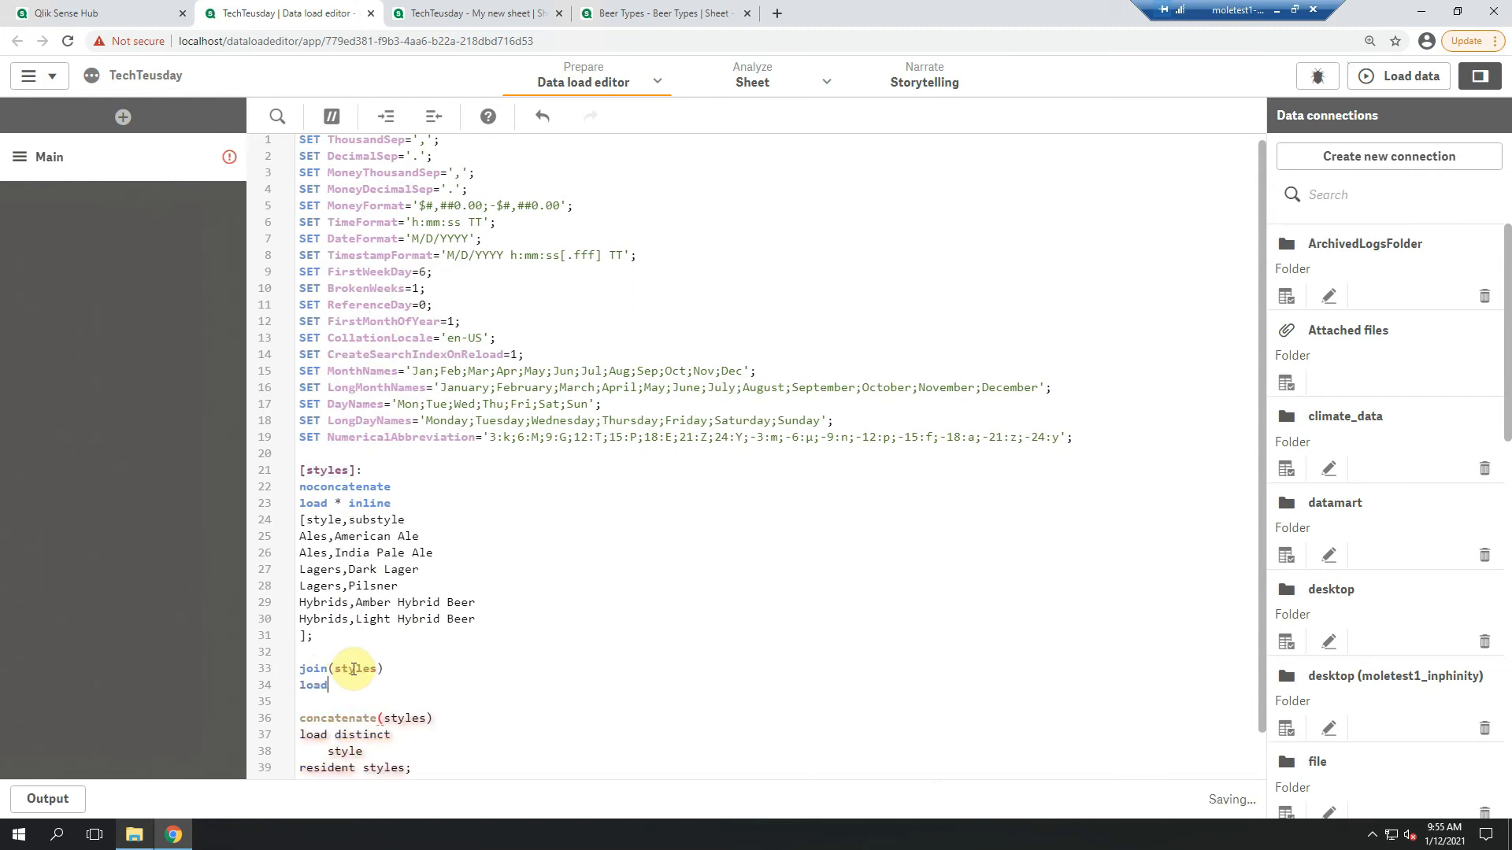
Complete the joined load with 'activity' as type, ending in "autogenerate 1;"
left_click(338, 699)
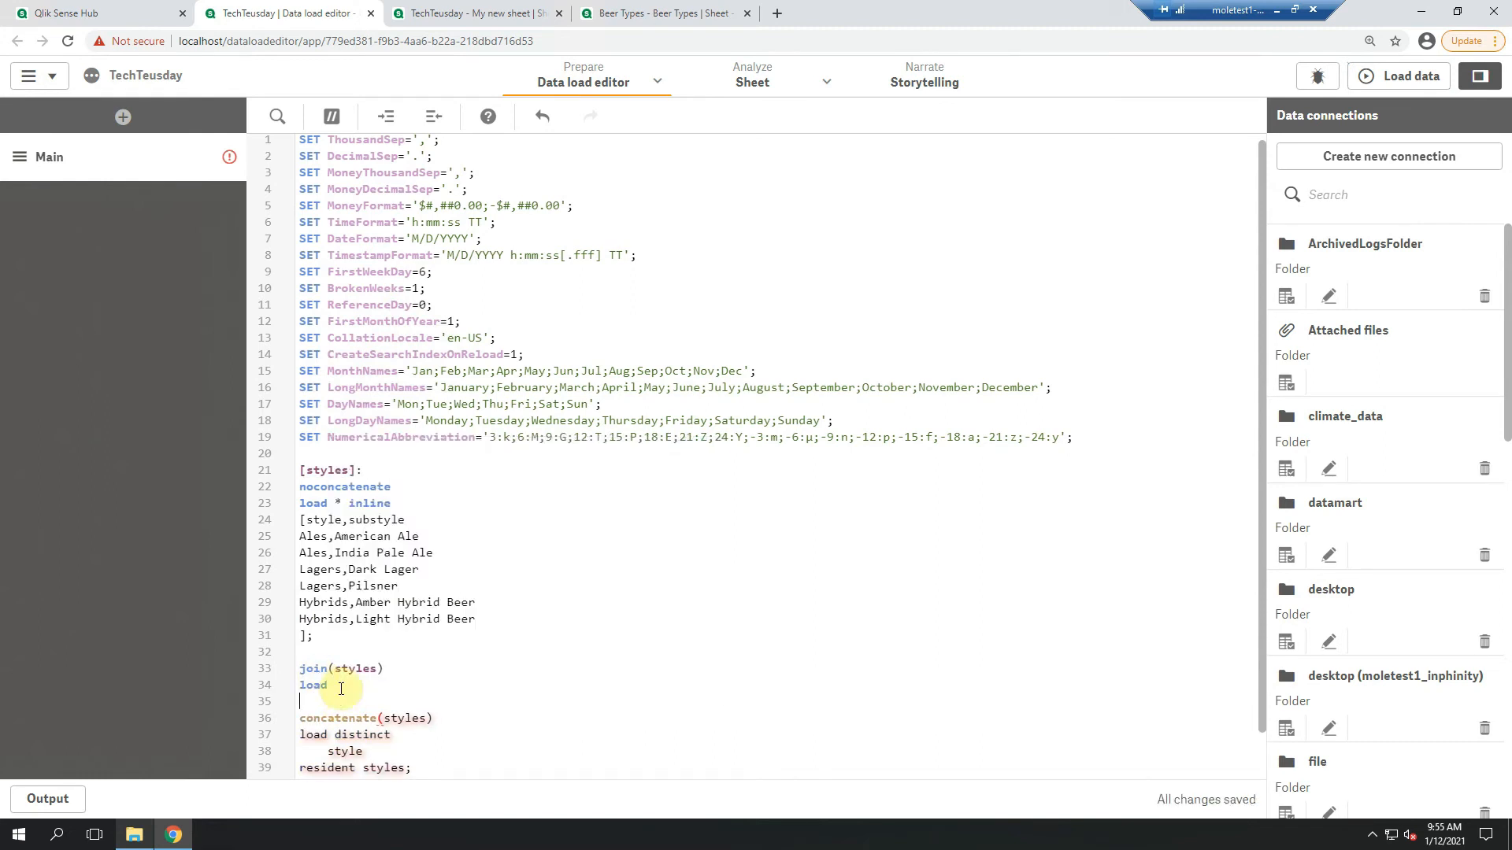
type("'activit")
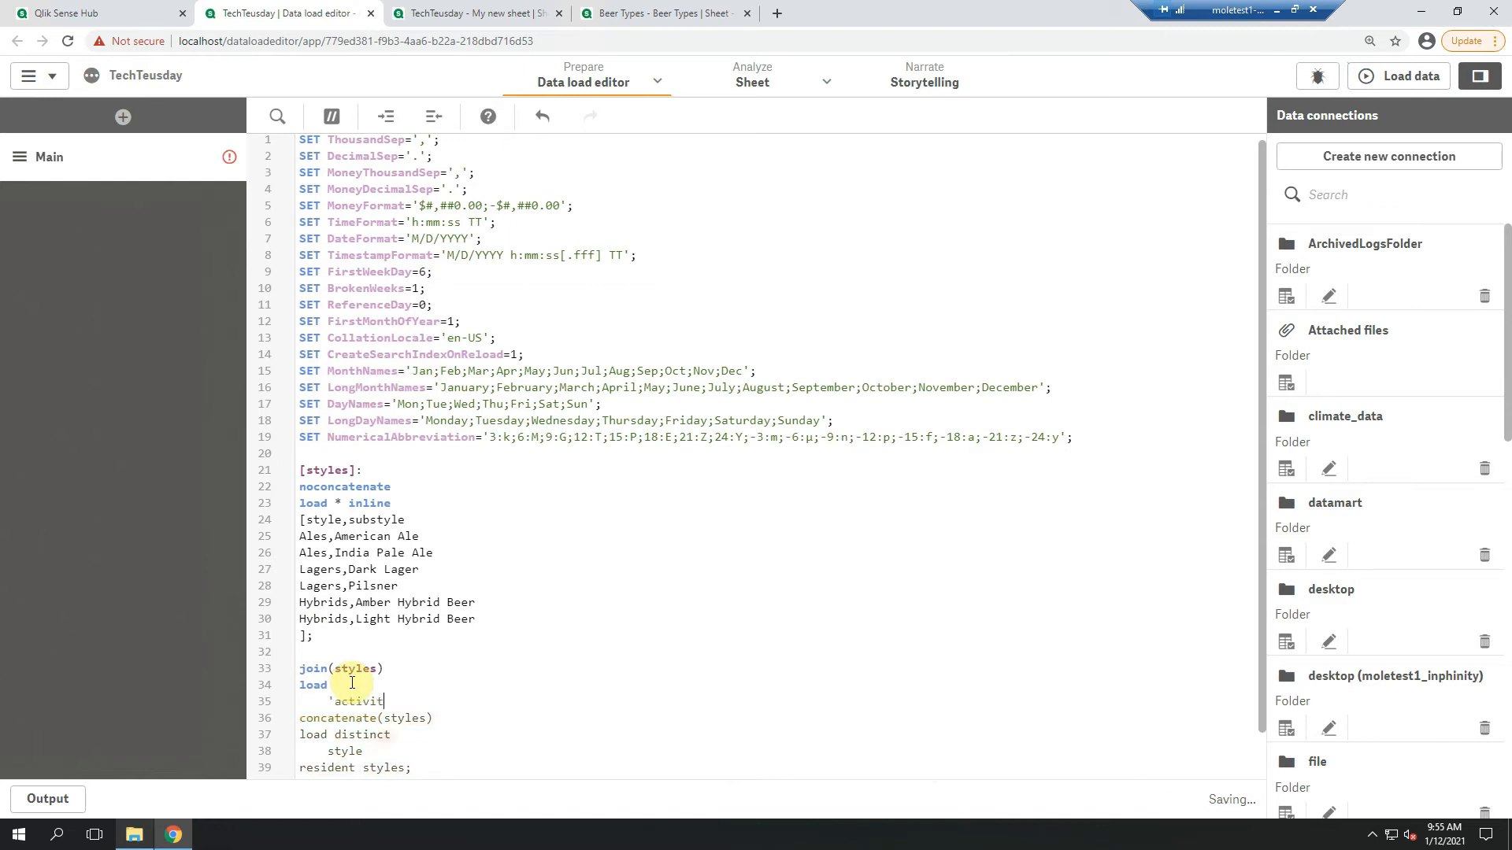
type("y' as type")
key("Return")
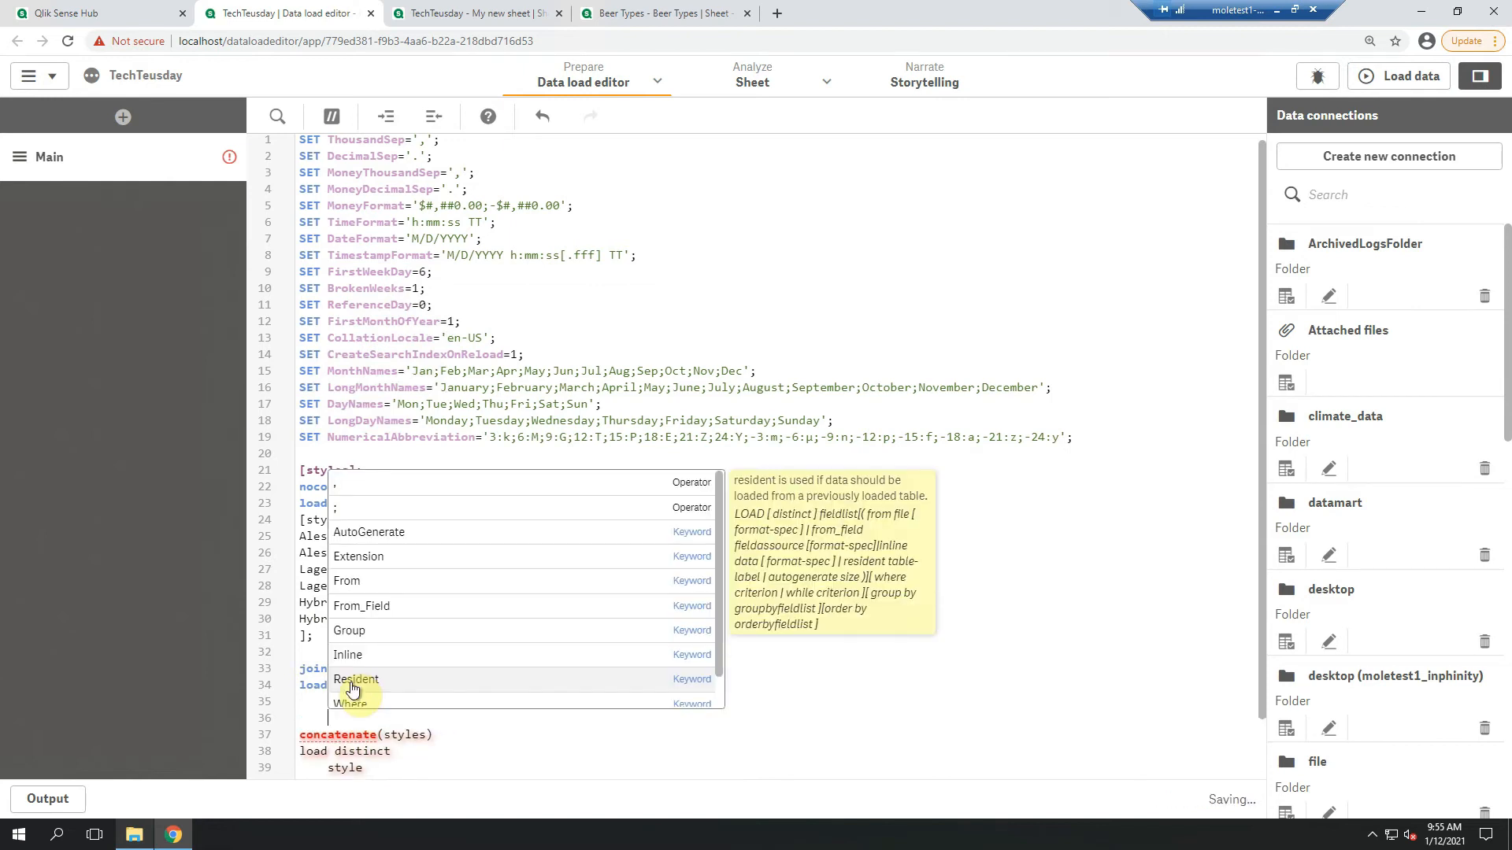
key("BackSpace")
key("BackSpace")
key("BackSpace")
type("autogeneray")
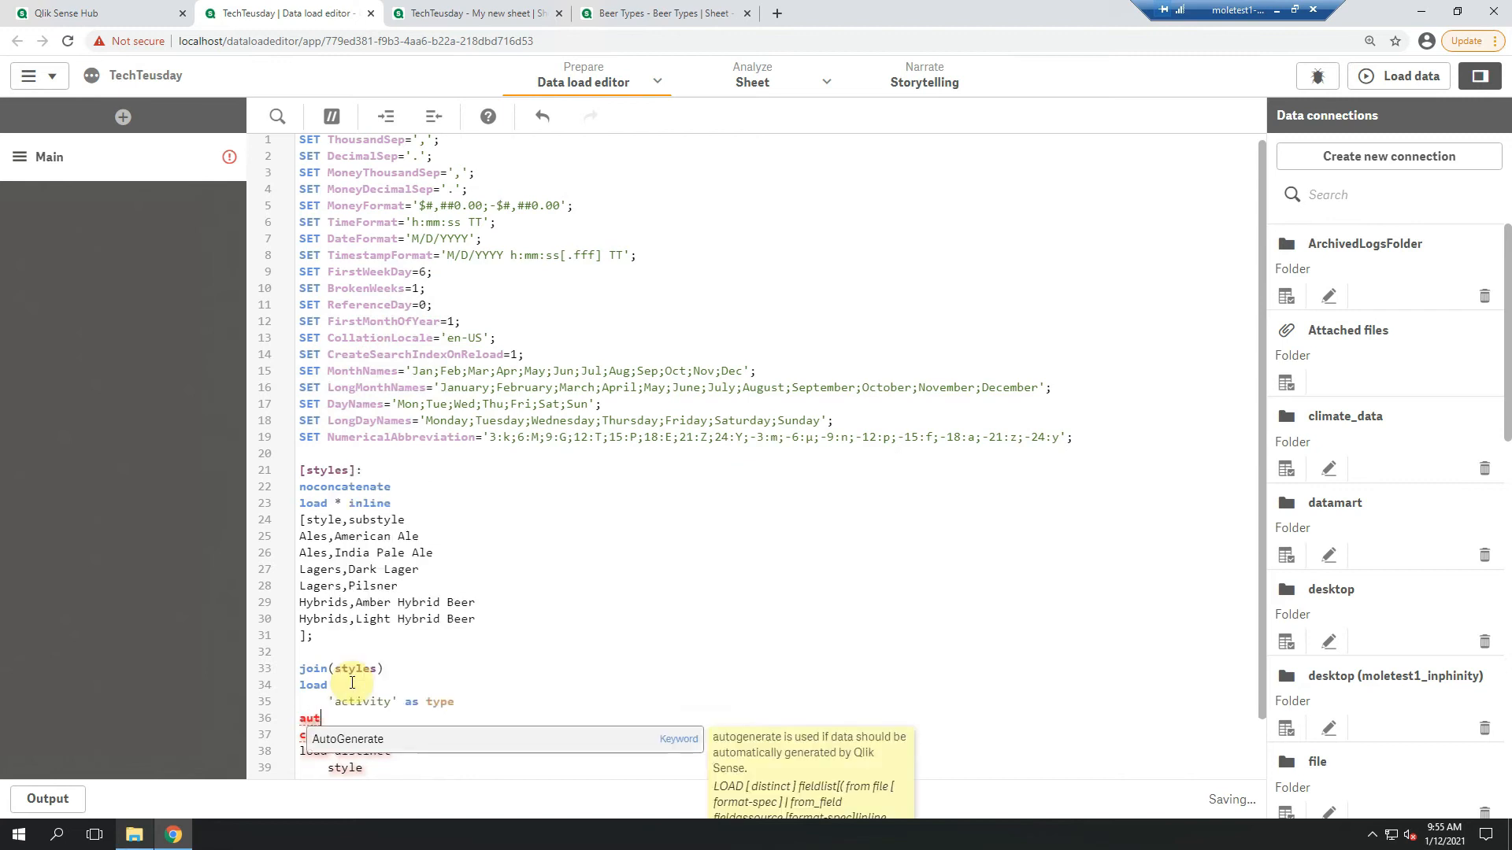
key("BackSpace")
type("te 1;")
key("Return")
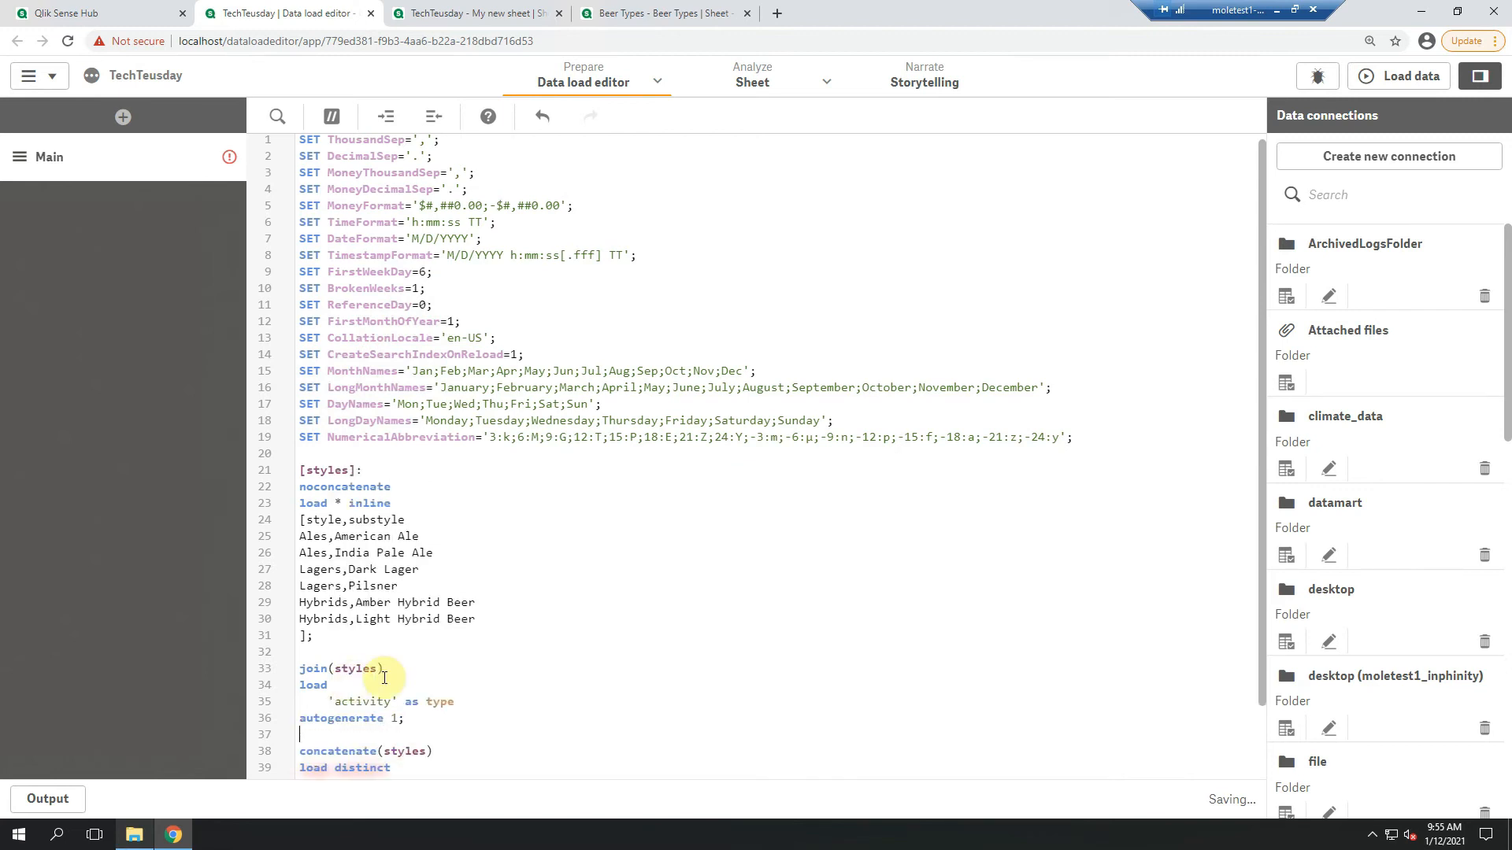
Add 'connector' as type as a second field after style in the concatenated load distinct statement
scroll(653, 682, "down", 1)
left_click(368, 702)
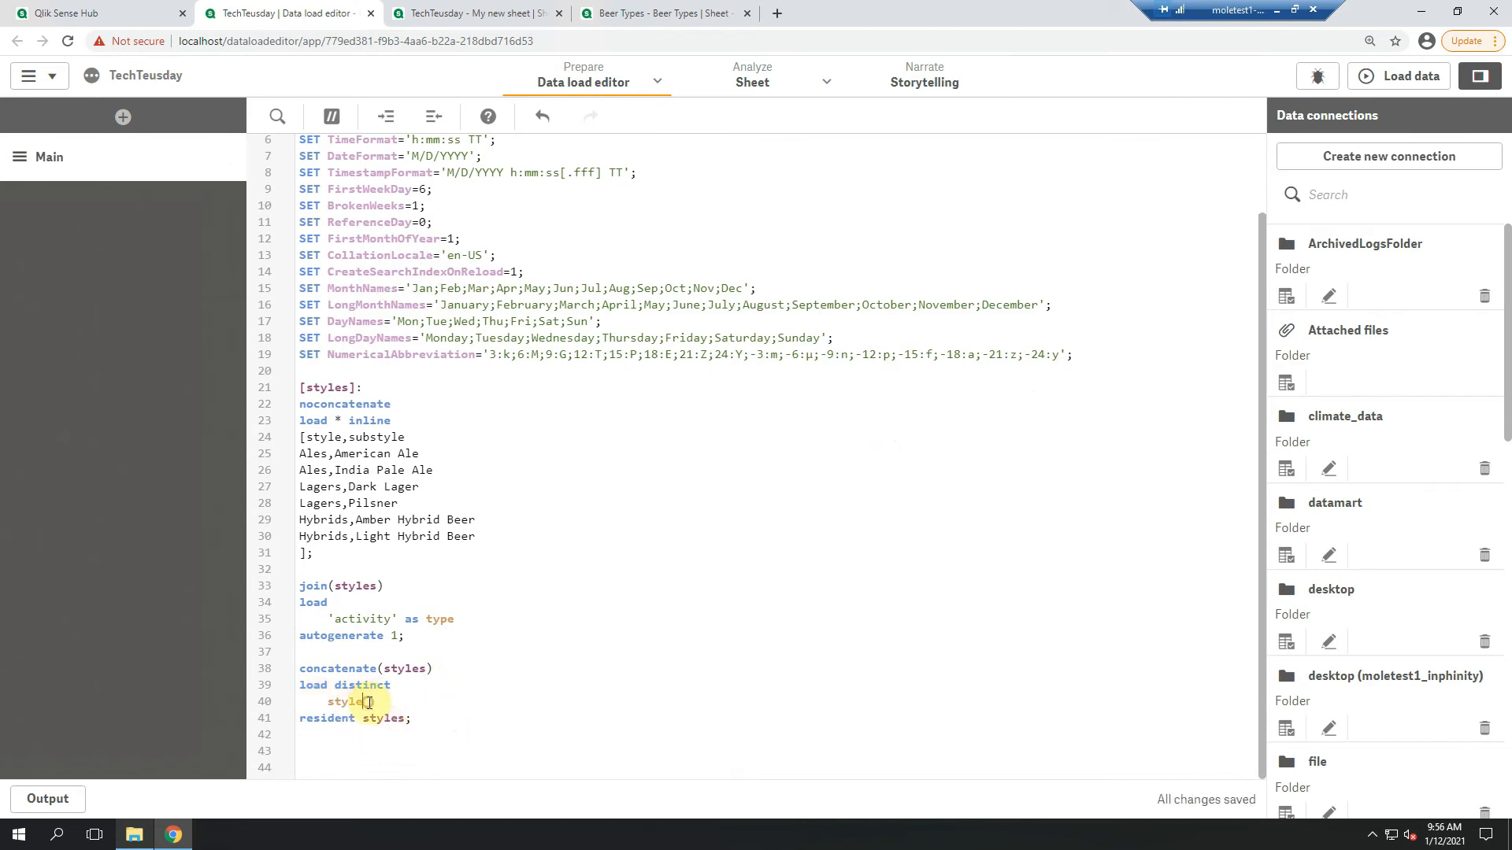
key("Return")
type("'connector' as type")
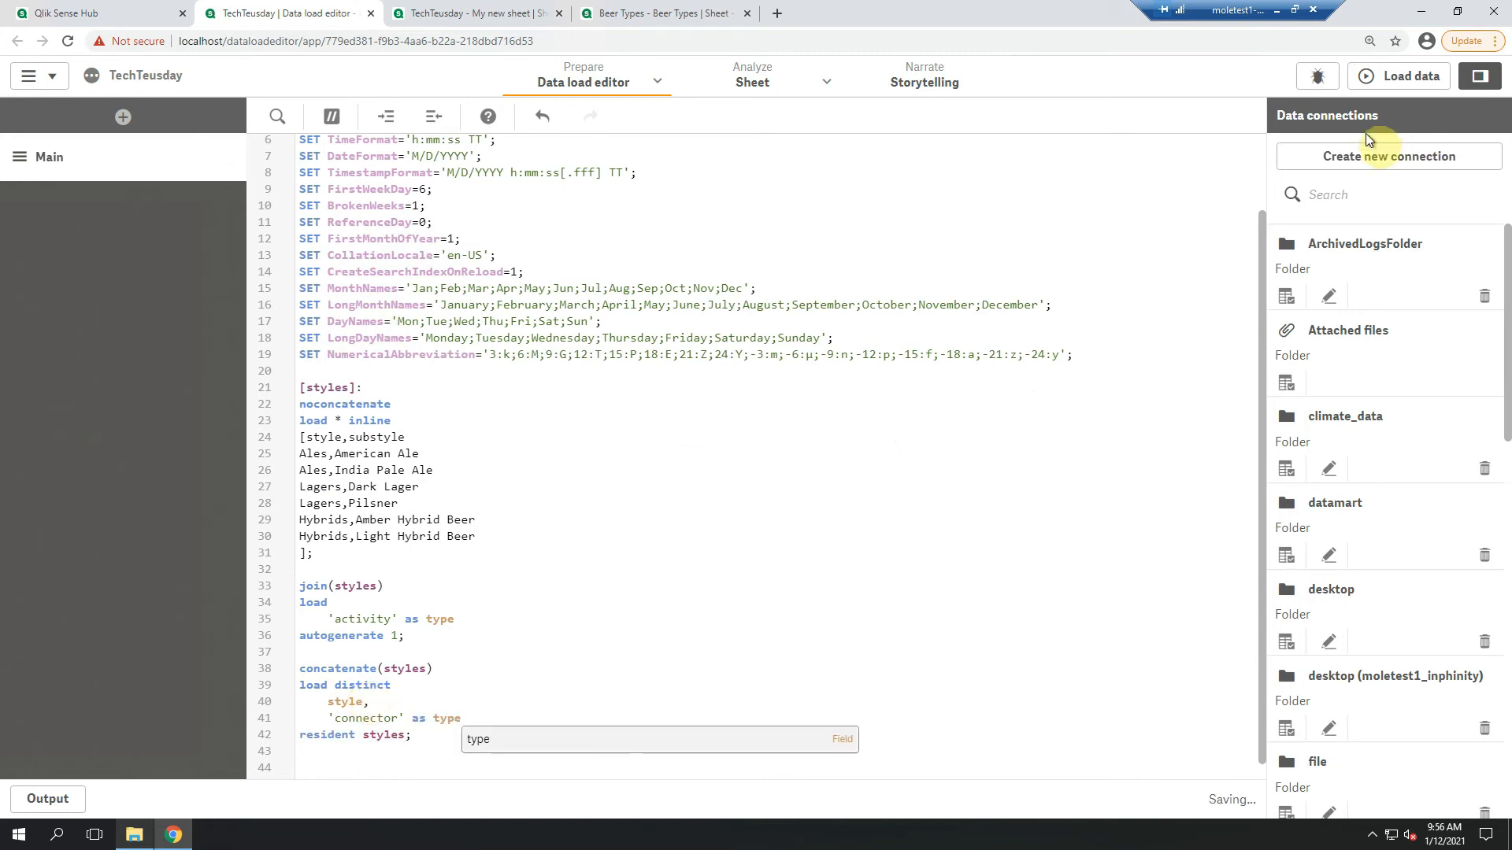
Reload the data with the new type field and return to My new sheet
left_click(1413, 76)
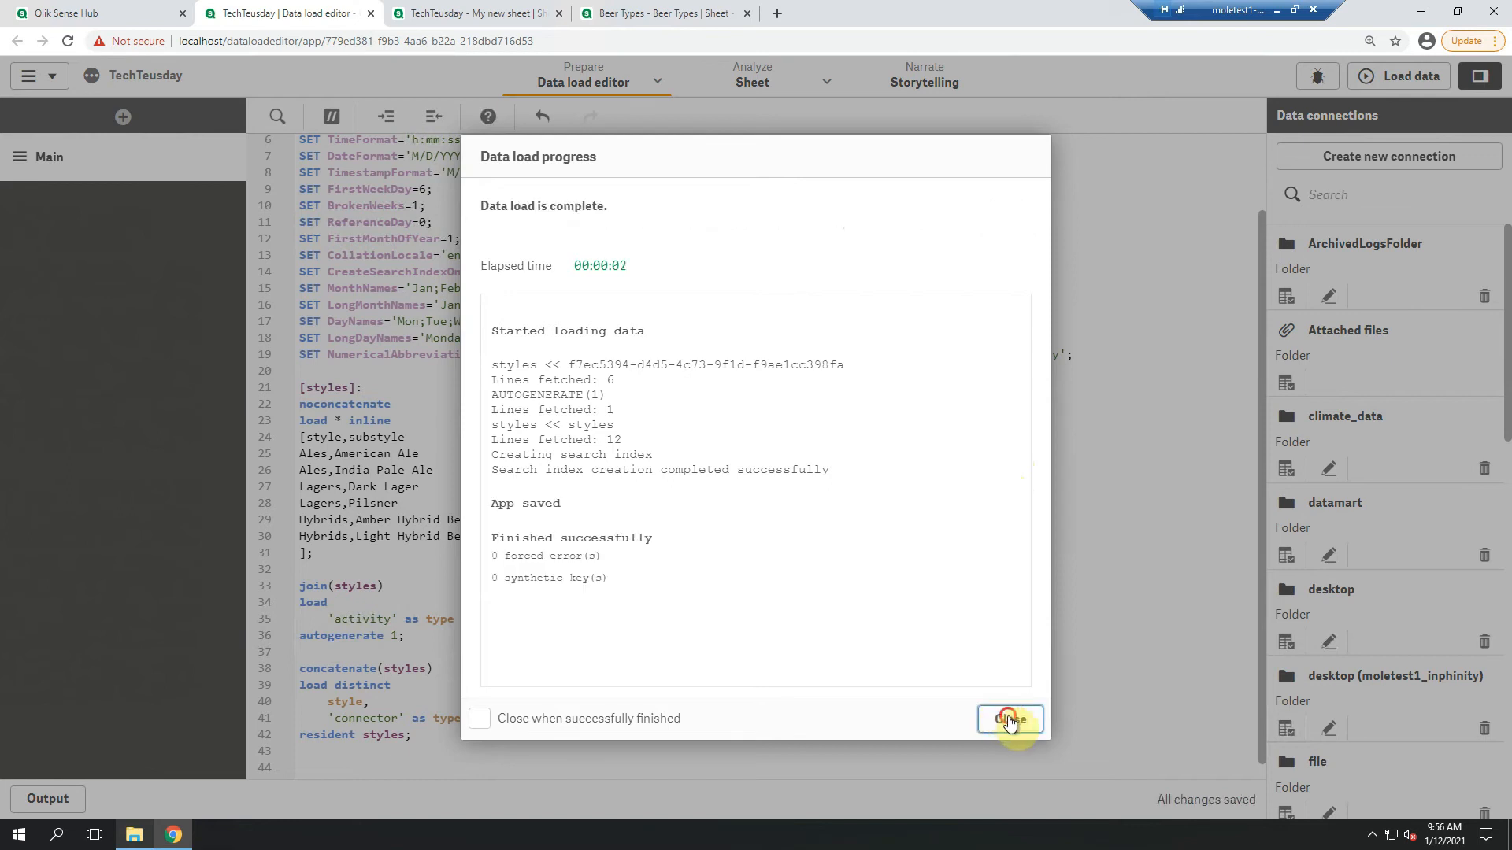
left_click(1008, 719)
left_click(476, 13)
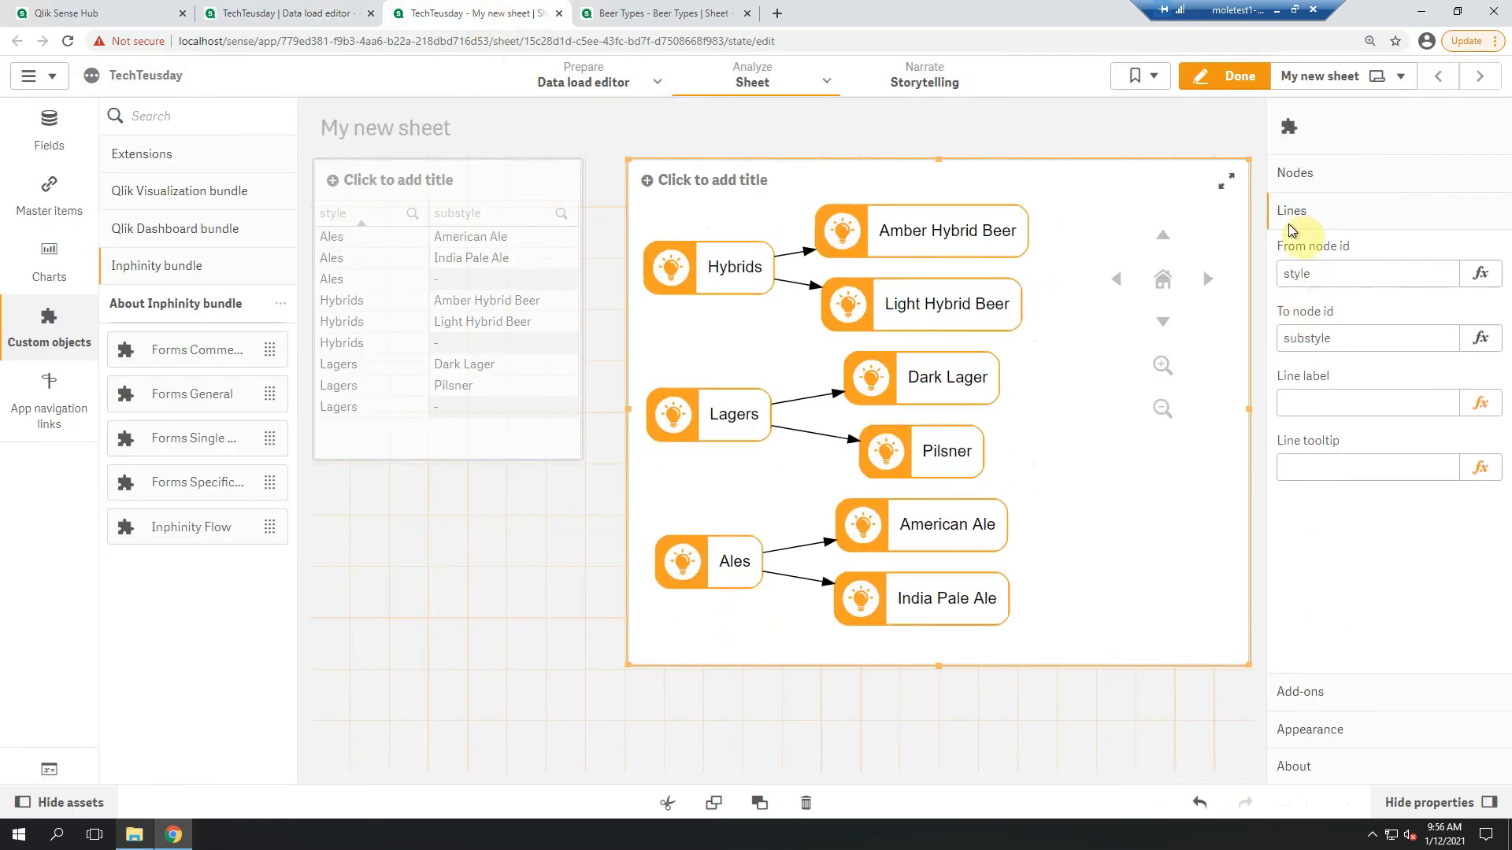
Change the flow object's node type to the type field and finish editing the sheet
left_click(1325, 174)
left_click(1364, 299)
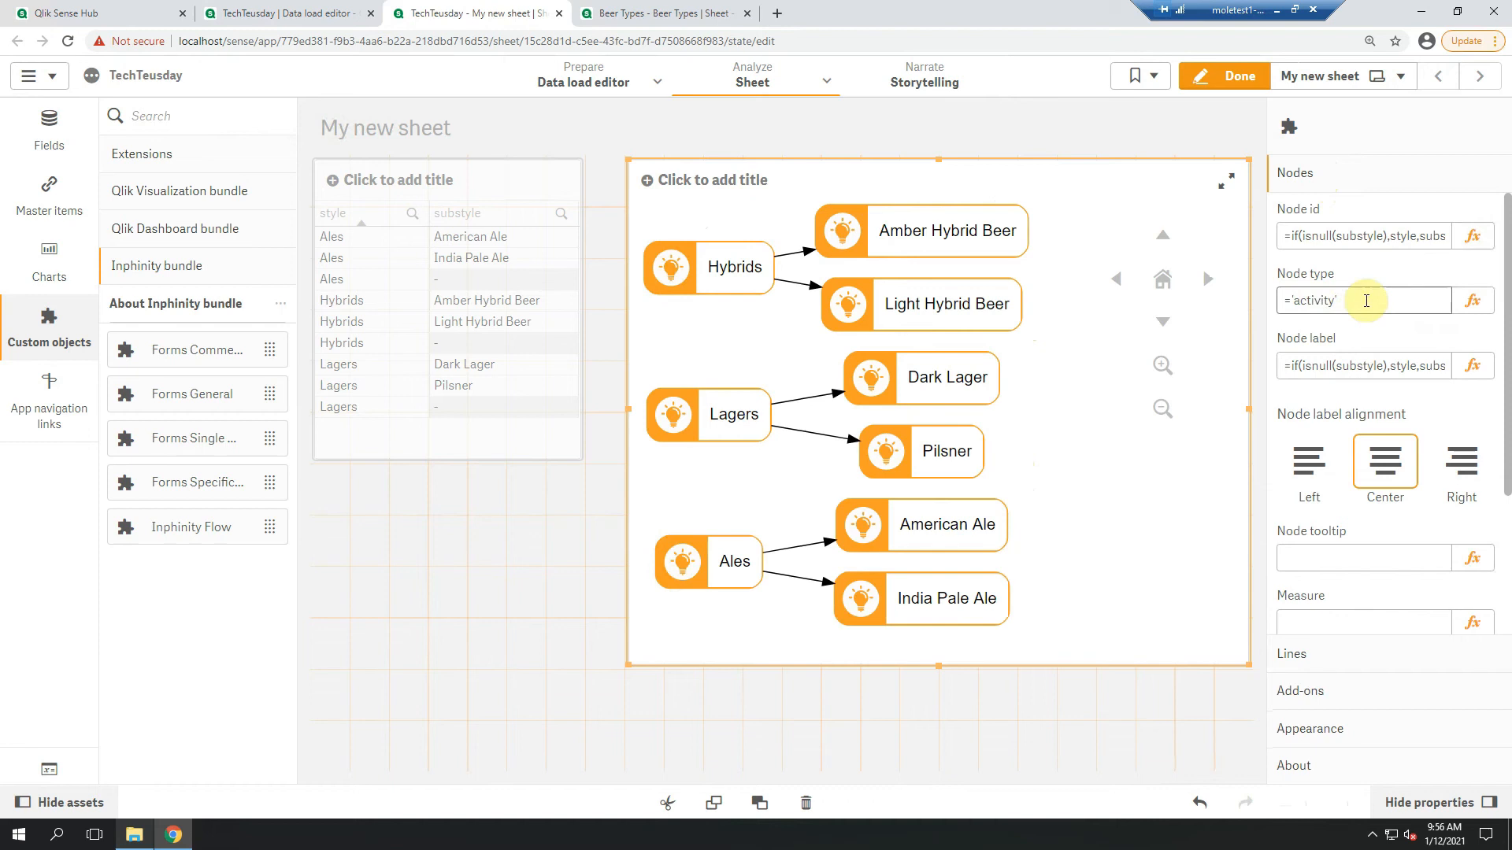
left_click(1341, 299)
left_click_drag(1341, 299, 1278, 306)
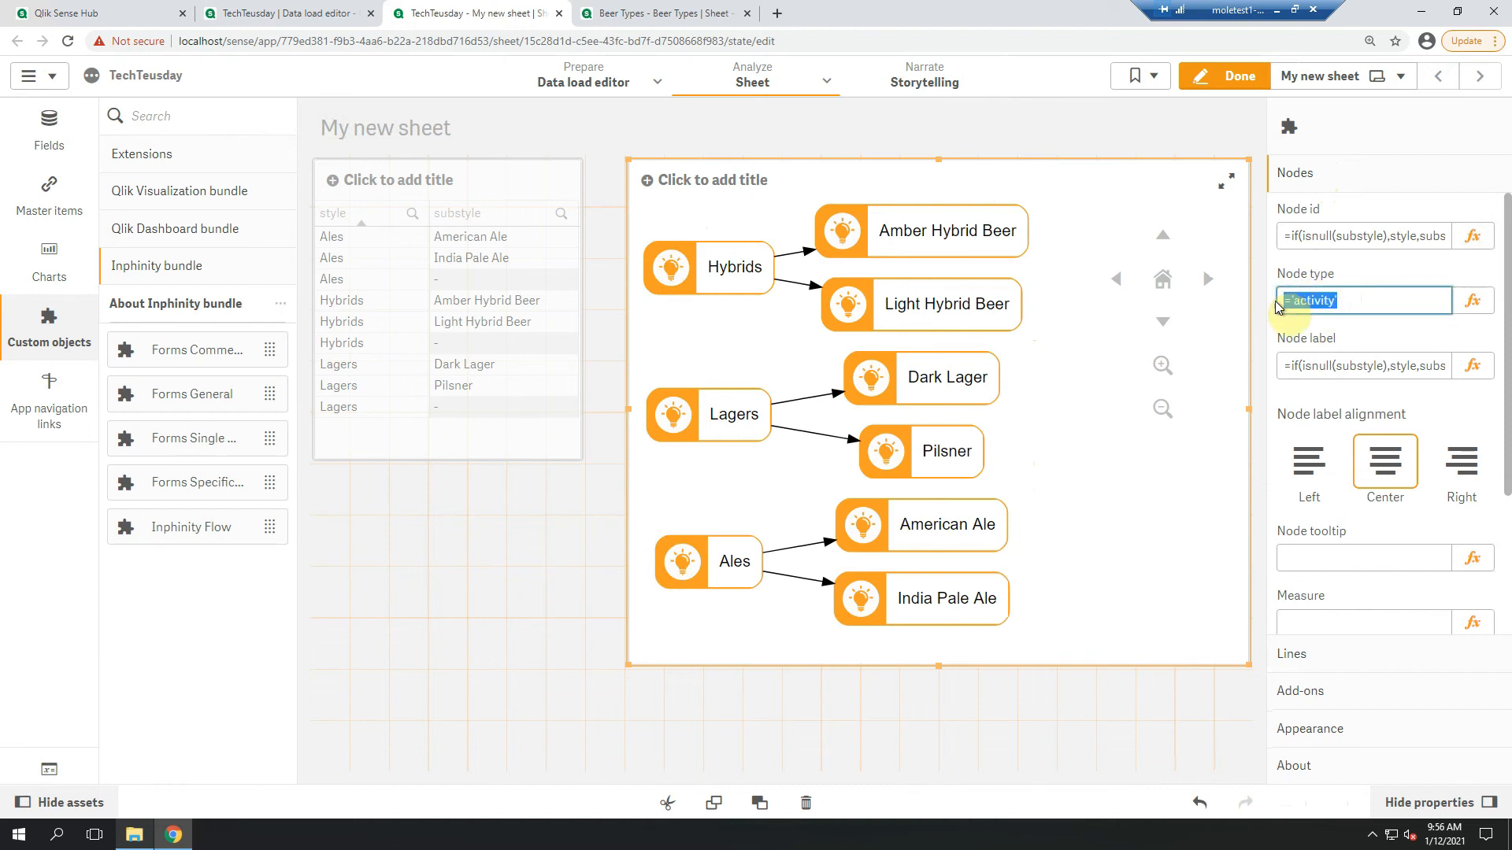
type("type")
key("Return")
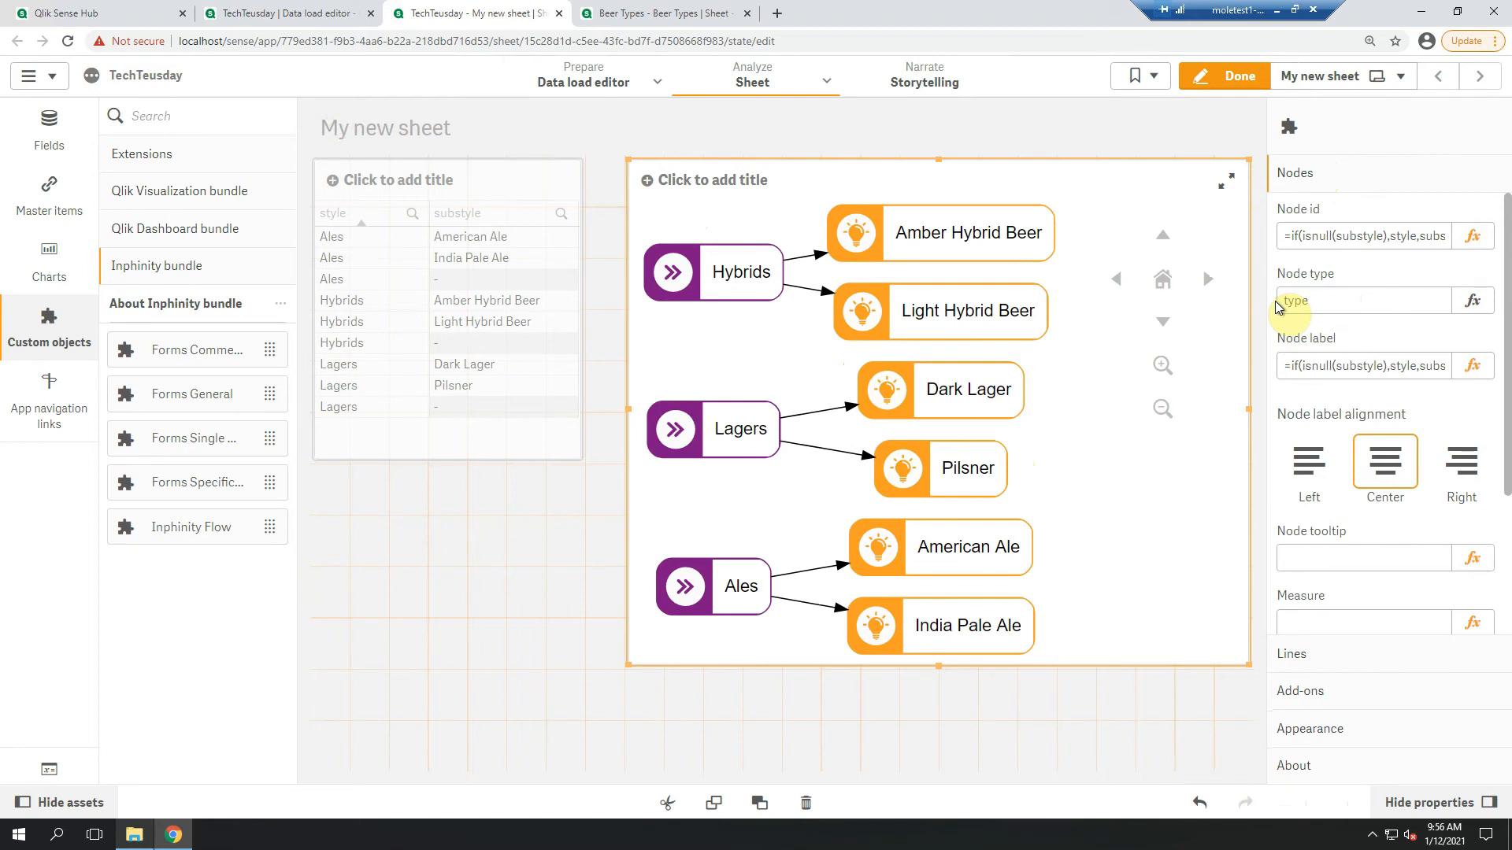
left_click(1234, 79)
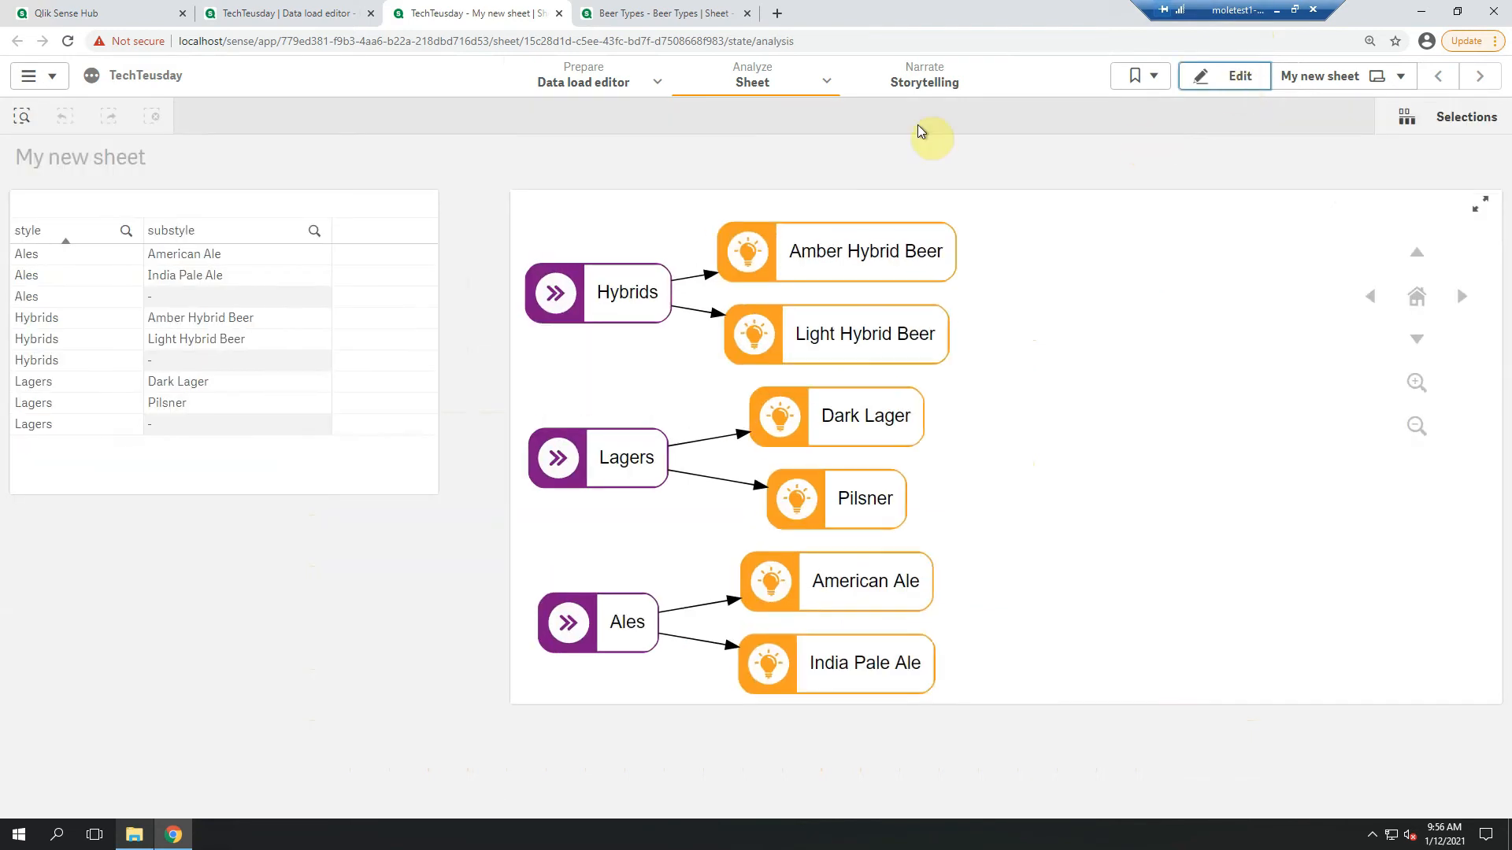
Select the Hybrids node in the flow diagram to check how it filters the sheet
left_click(571, 313)
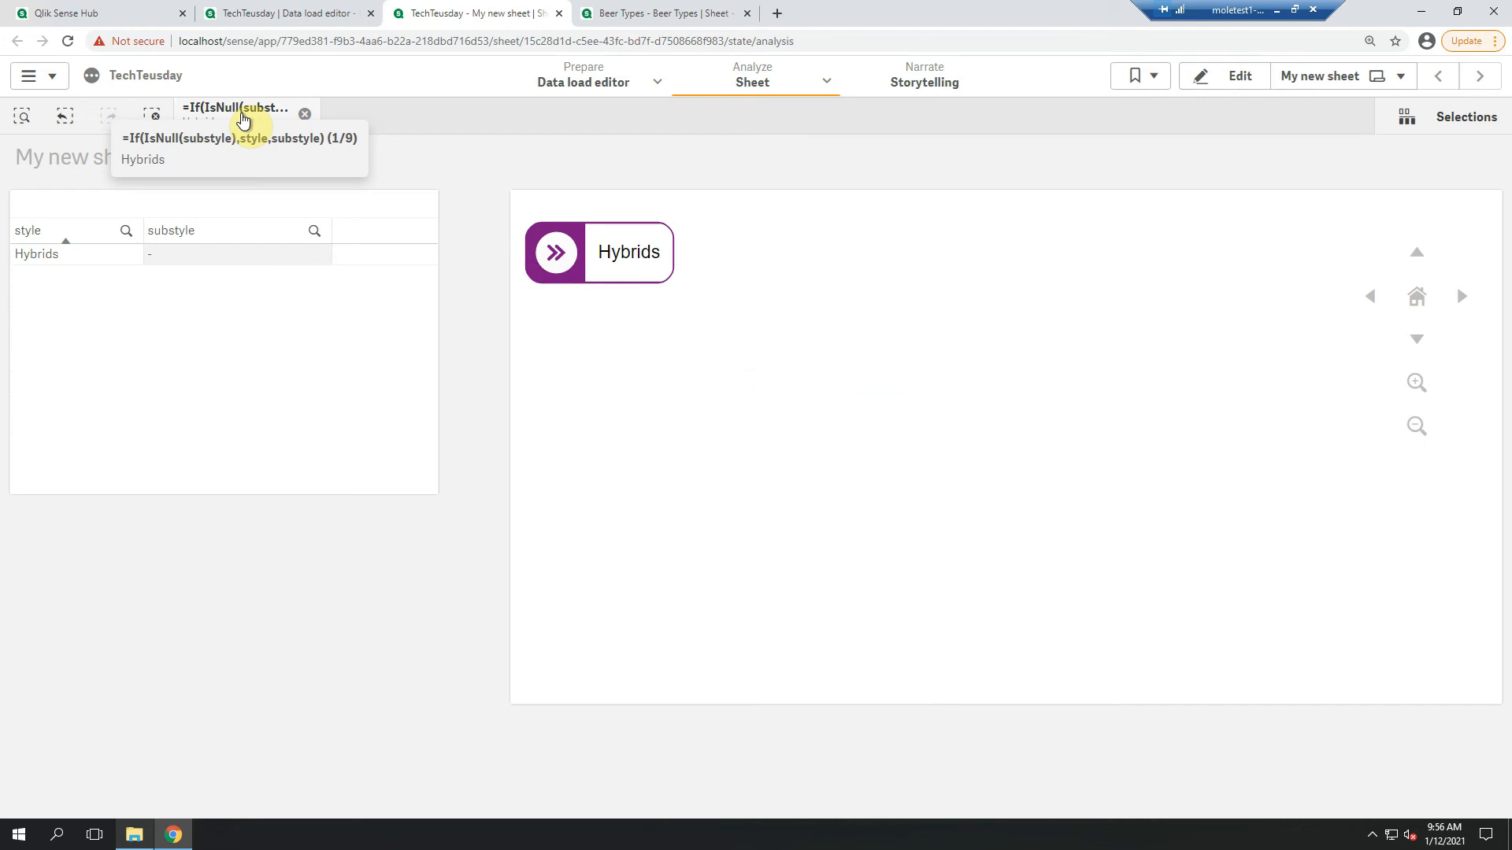
Append a noconcatenate inline load named [beers], listing substyle and beer pairs, at the end of the load script
left_click(319, 20)
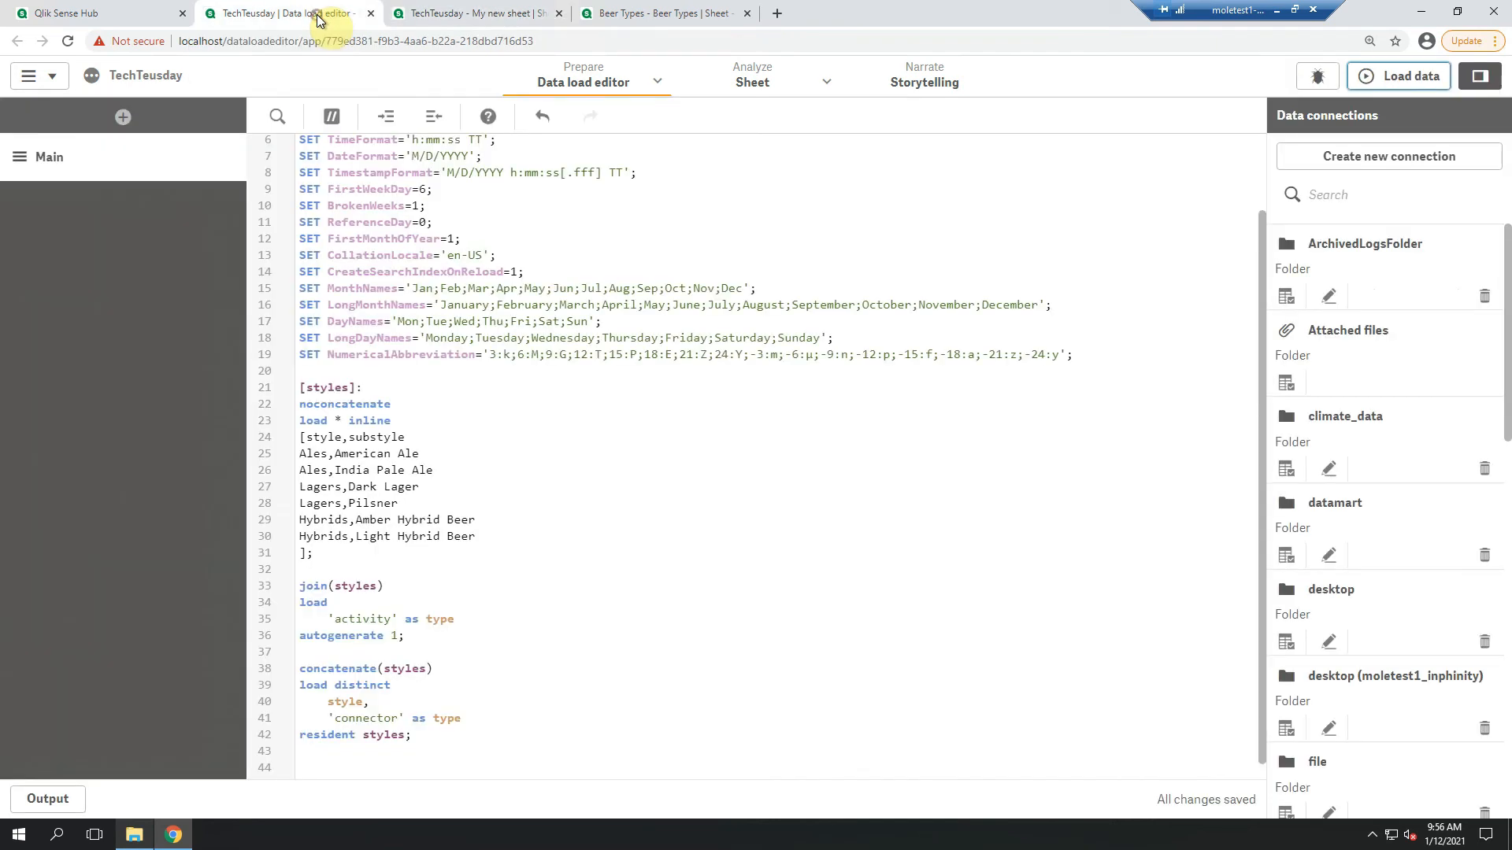
left_click(449, 752)
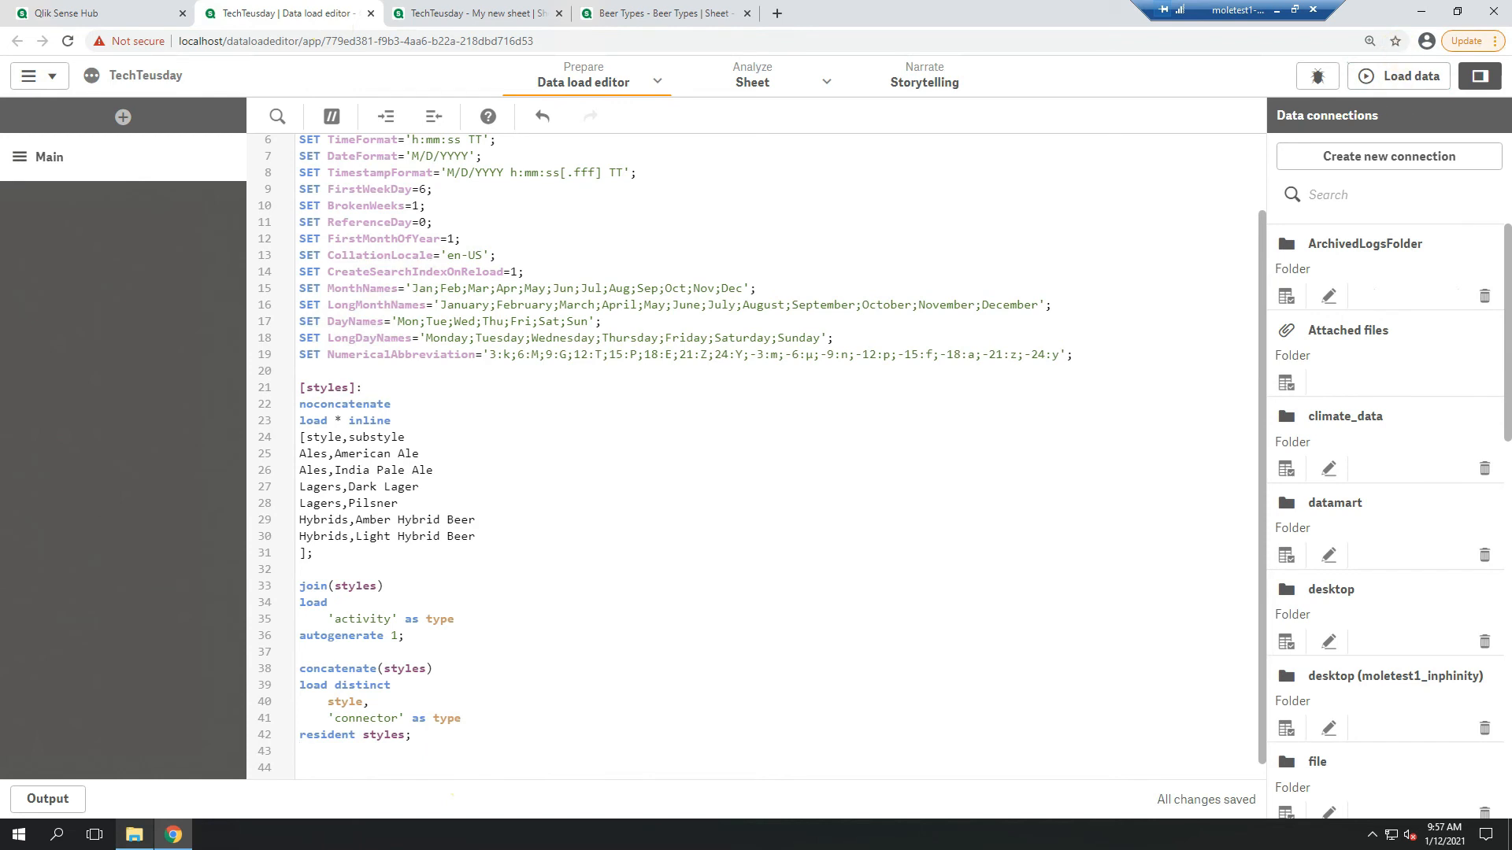
left_click(329, 762)
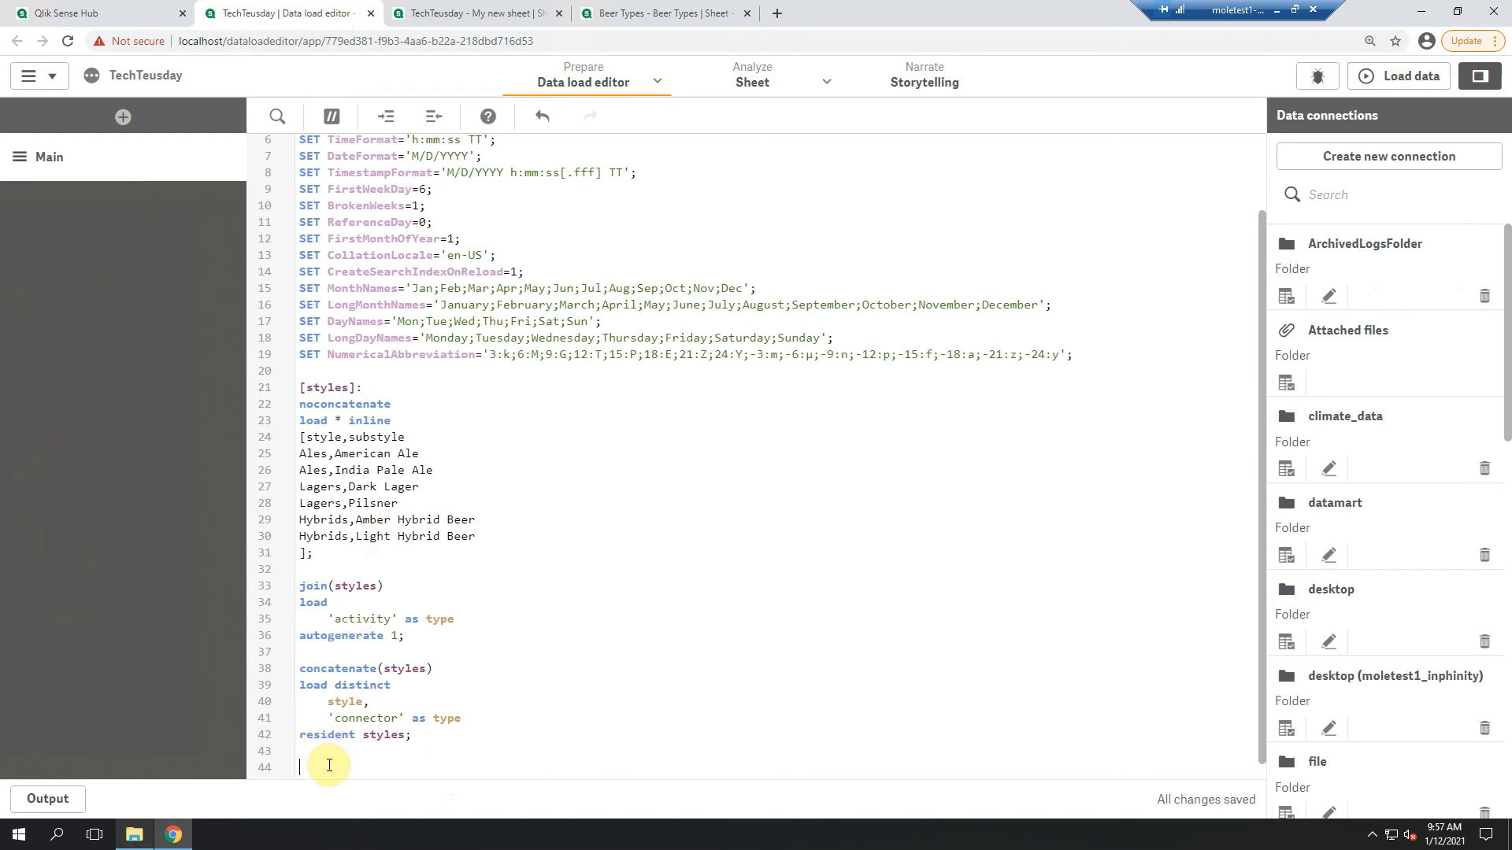
type("[beers]: noconcatenate load * inline [substyle,beer American Ale,American Pale Ale American Ale,American Amber Ale American Ale,American Brown Ale India Pale Ale,English IPA India Pale Ale,American IPA India Pale Ale,Imperial IPA Dark Lager,Dark American Lager Dark Lager,Munich Dunkel Dark Lager,Schwarzbier Pilsner,German Pilsner Pilsner,Bohemian Pilsner Pilsner,Classic American Pilsner Light Hybrid Beer,Cream Ale Light Hybrid Beer,Blonde Ale Light Hybrid Beer,Kolsch Amber Hybrid Beer,Northern German Altbier Amber Hybrid Beer,California Common Beer Amber Hybrid Beer,Dusseldorf Altbier ];")
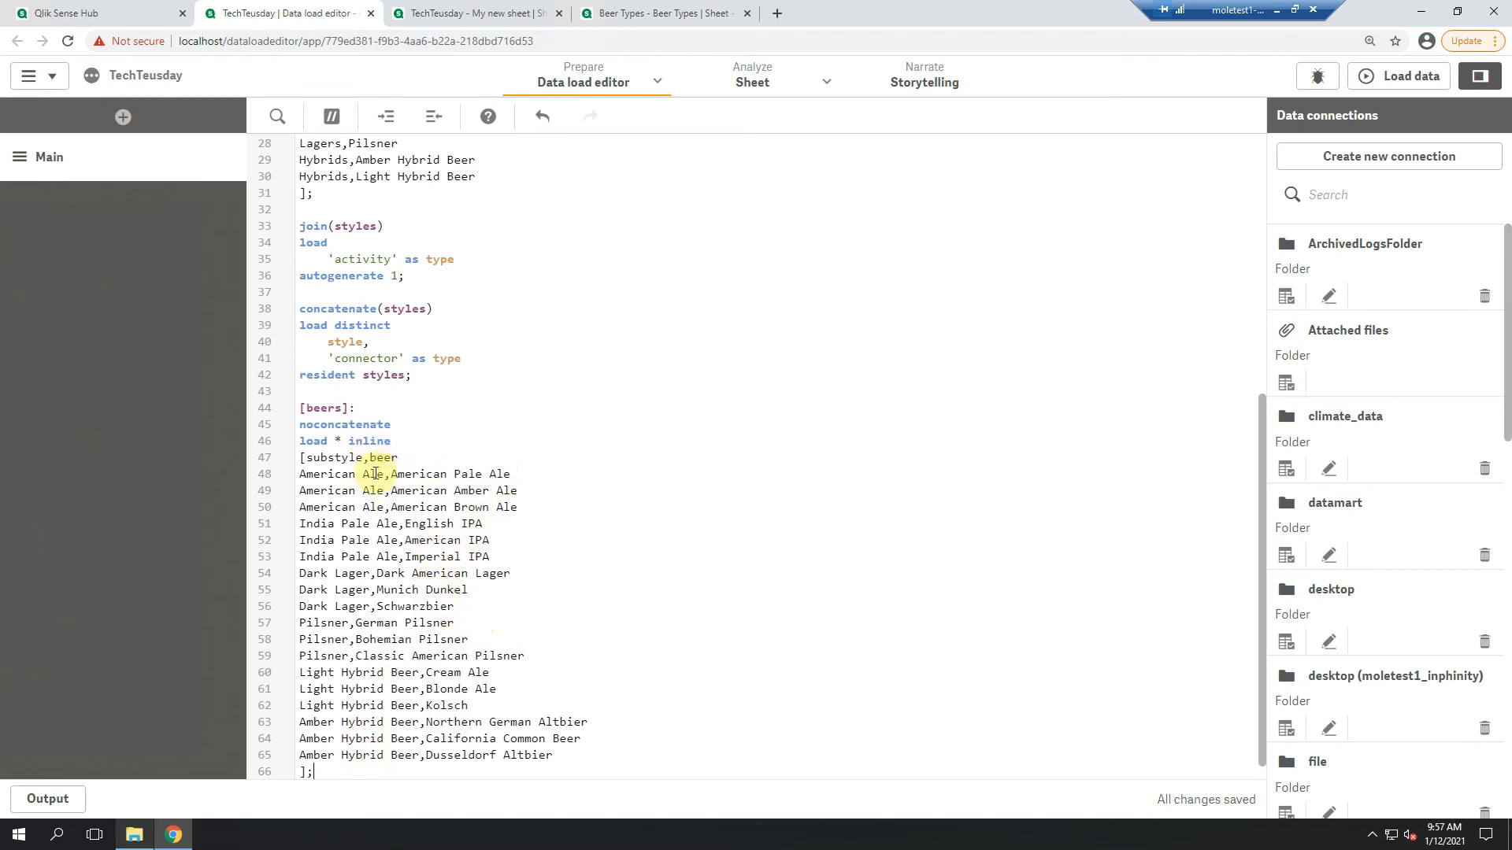
scroll(465, 664, "up", 2)
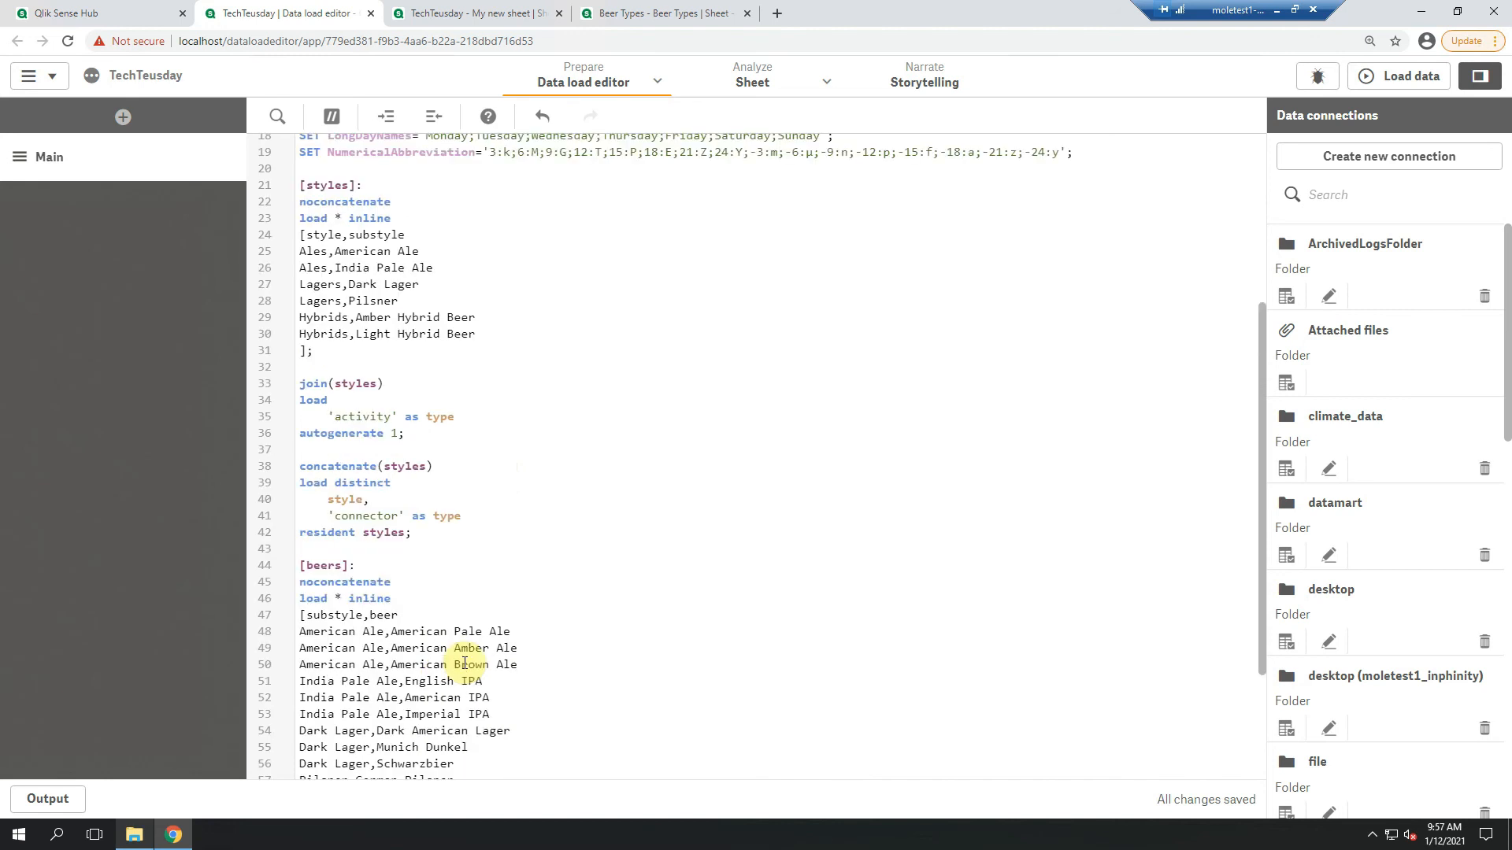
Reload the data with the beers table and return to My new sheet
left_click(1400, 82)
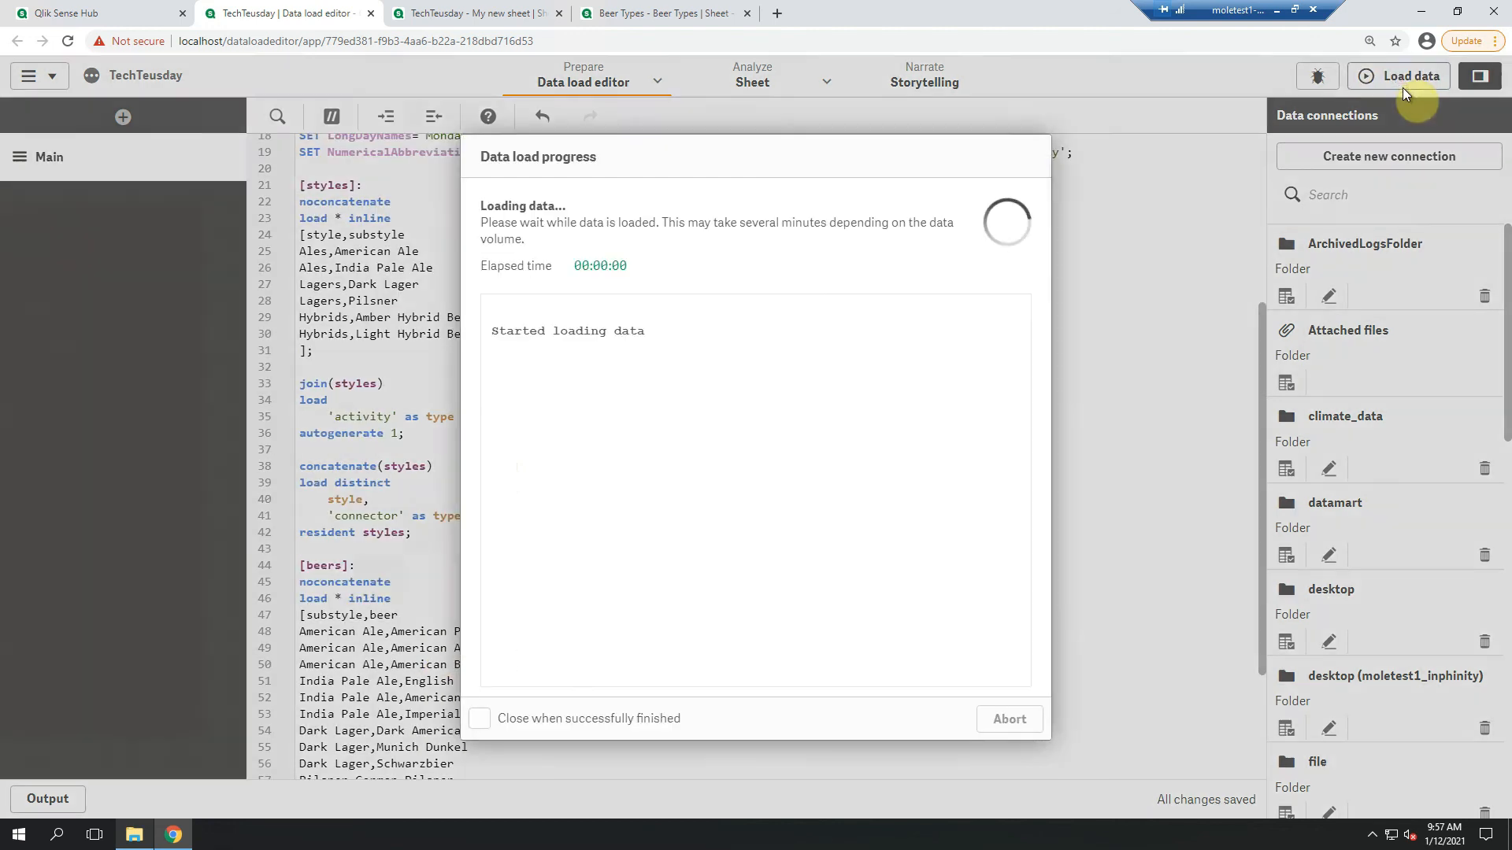
left_click(1010, 717)
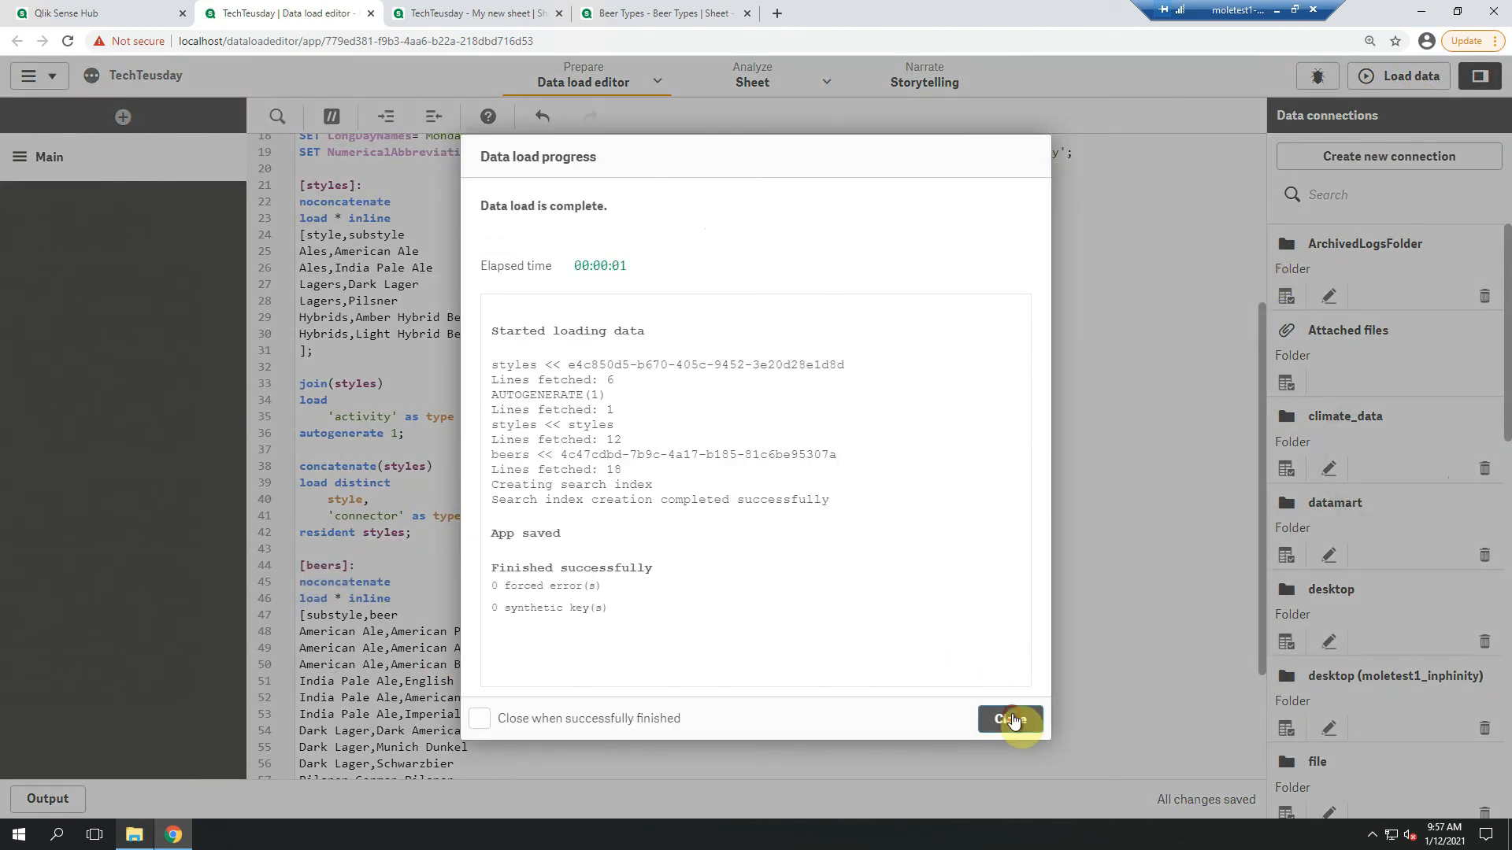
left_click(486, 16)
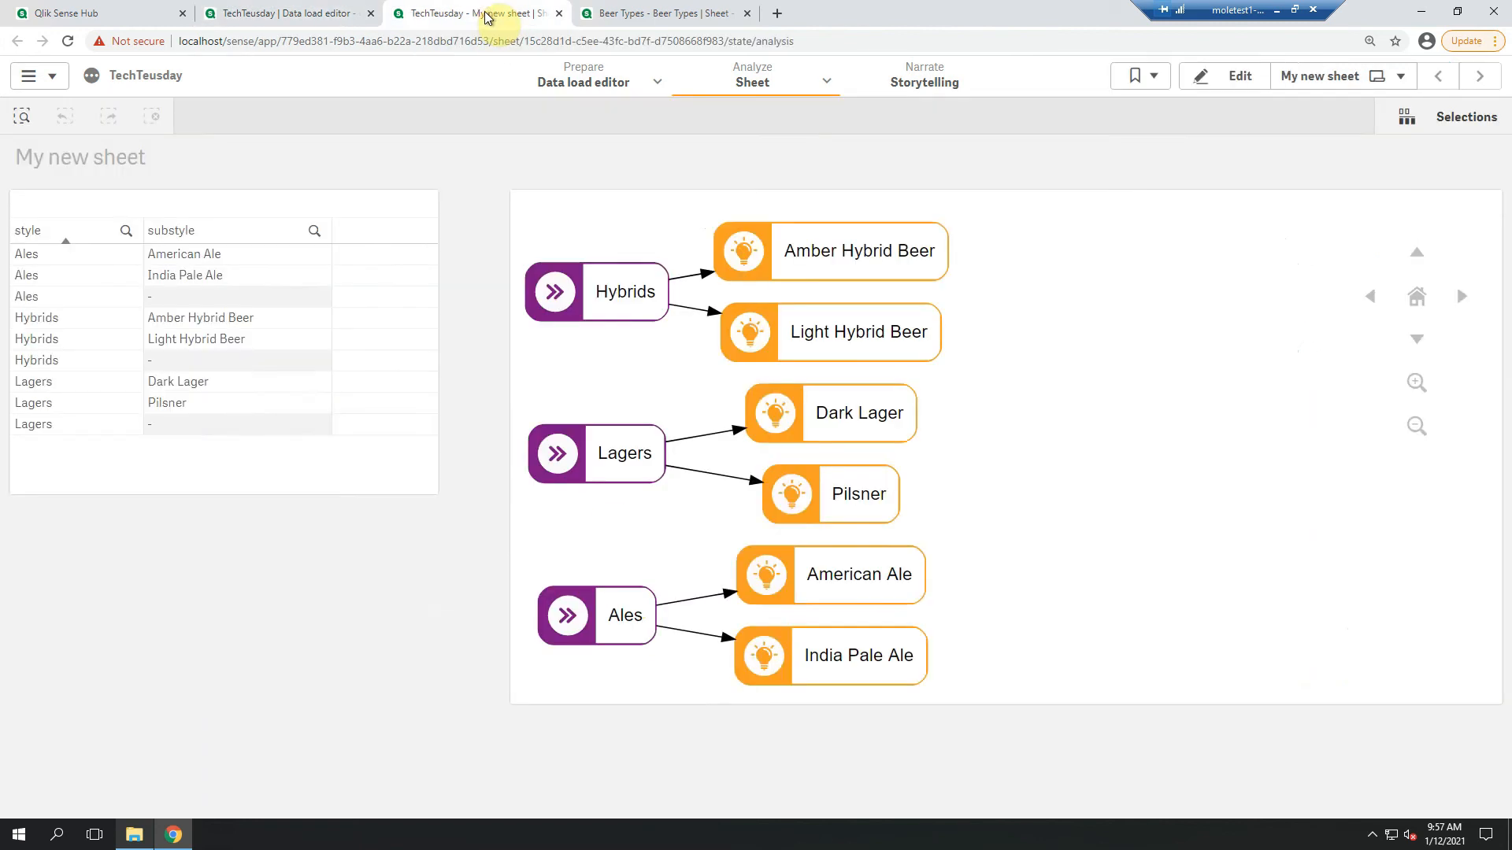
Filter the flow diagram by the Hybrids style and clear all selections
left_click(572, 314)
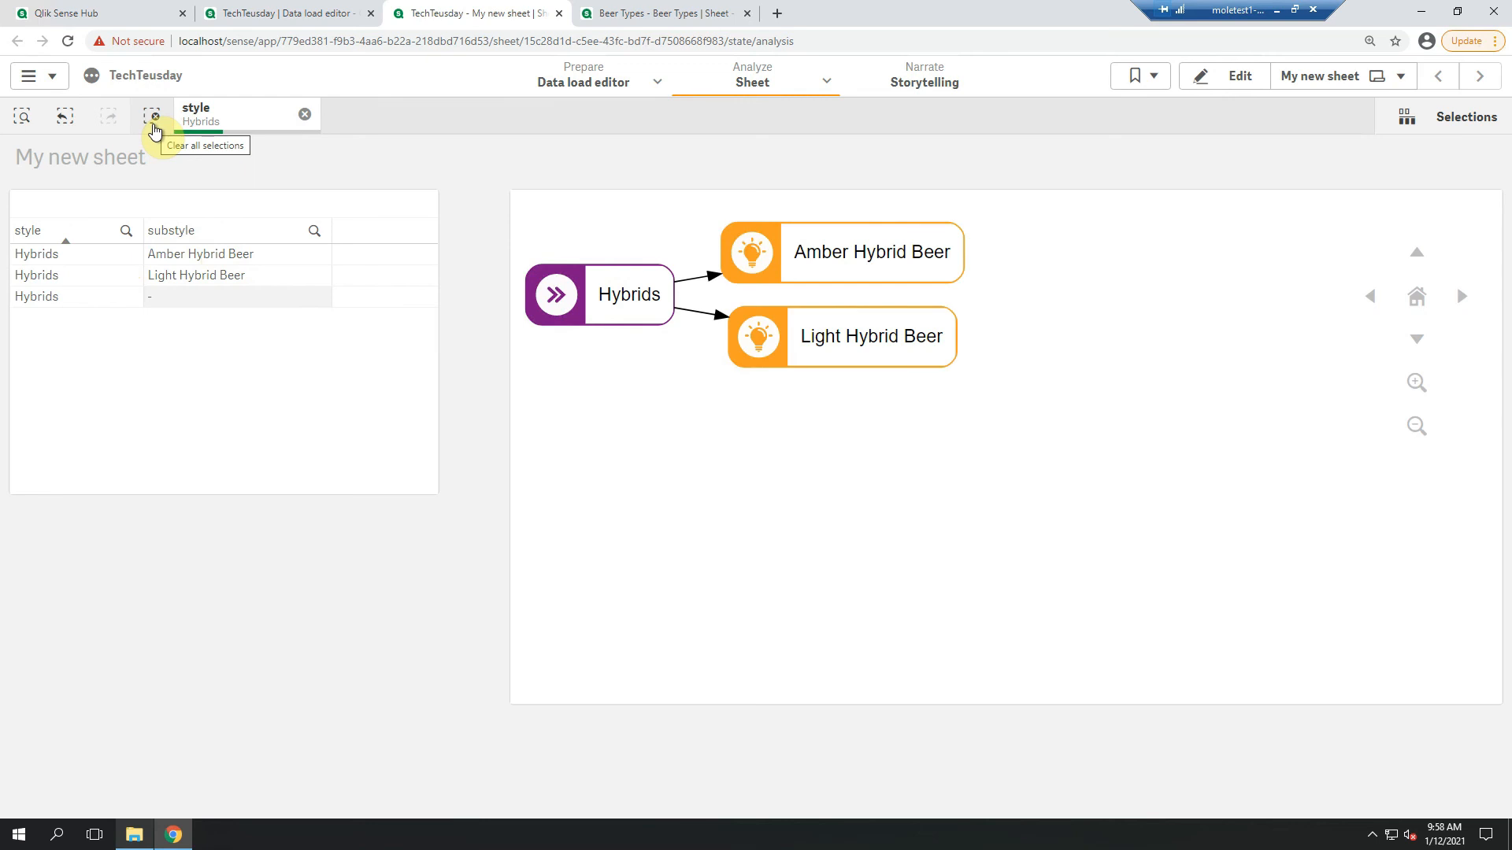
left_click(161, 115)
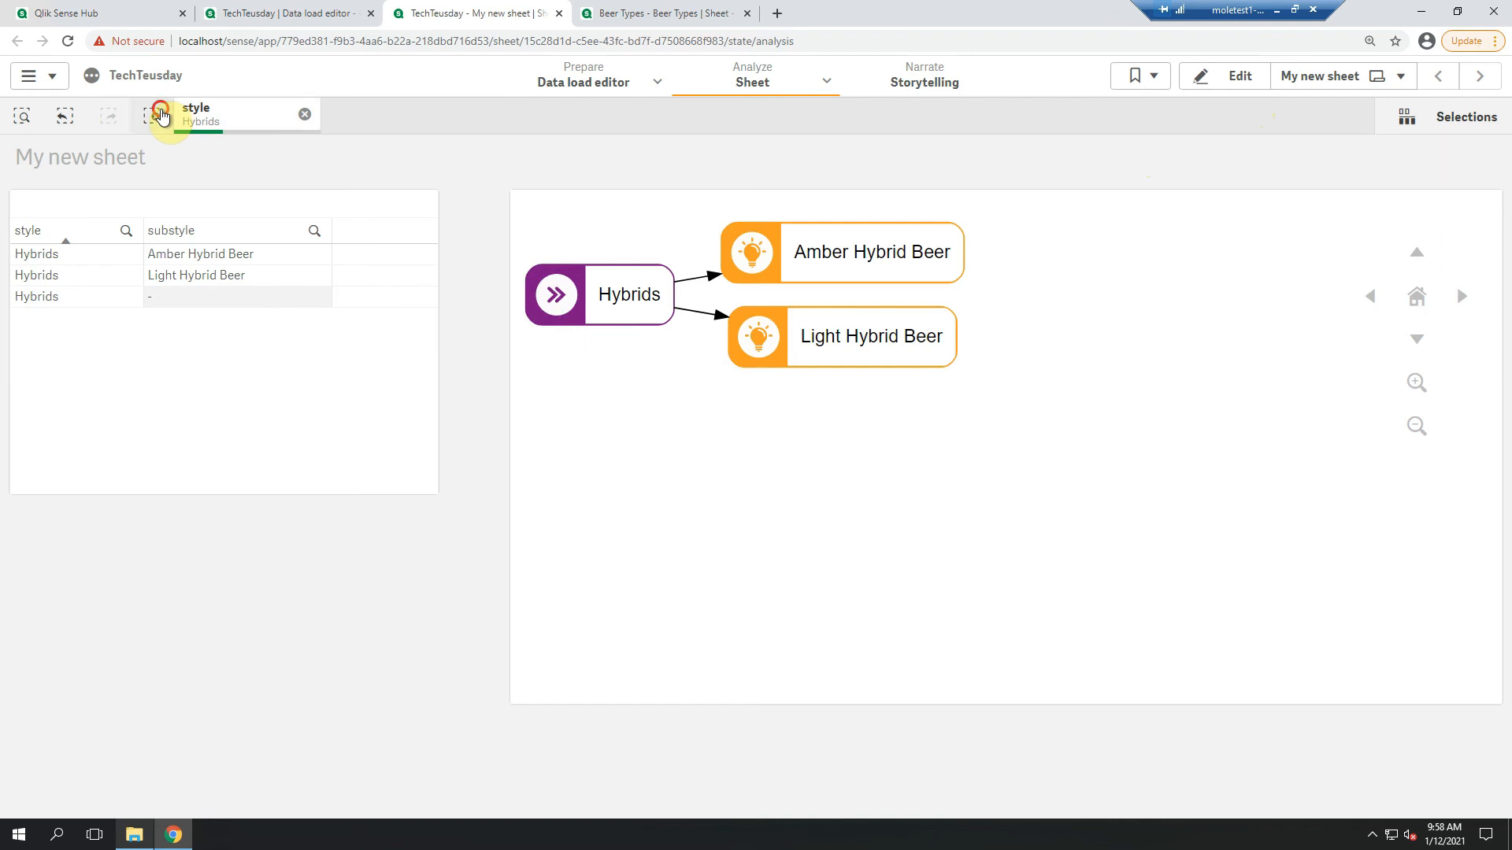
Put the sheet in edit mode and add a new table chart beneath the existing style and substyle table
left_click(1232, 76)
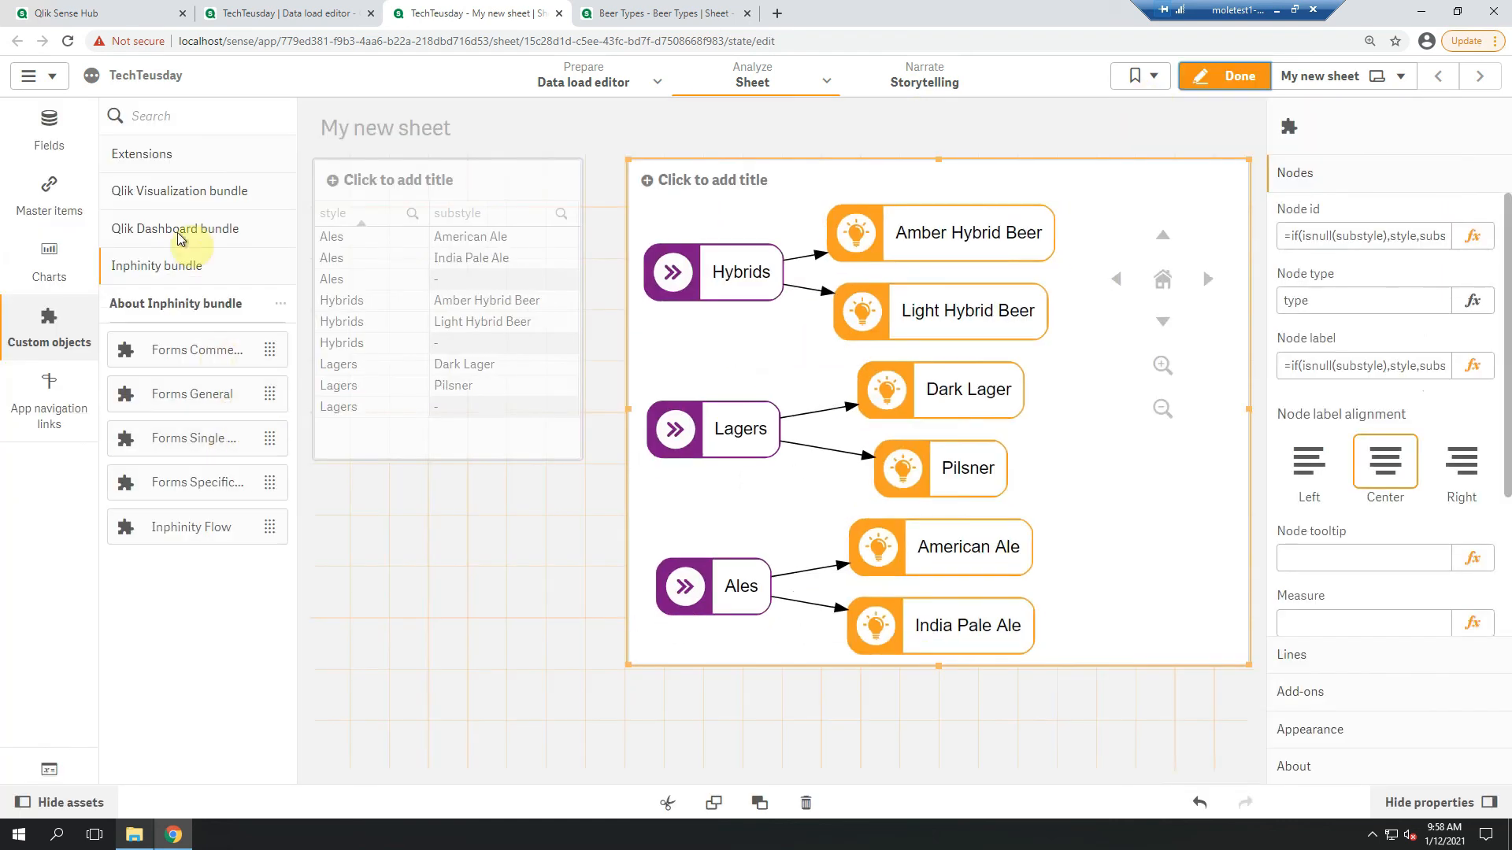
left_click(57, 266)
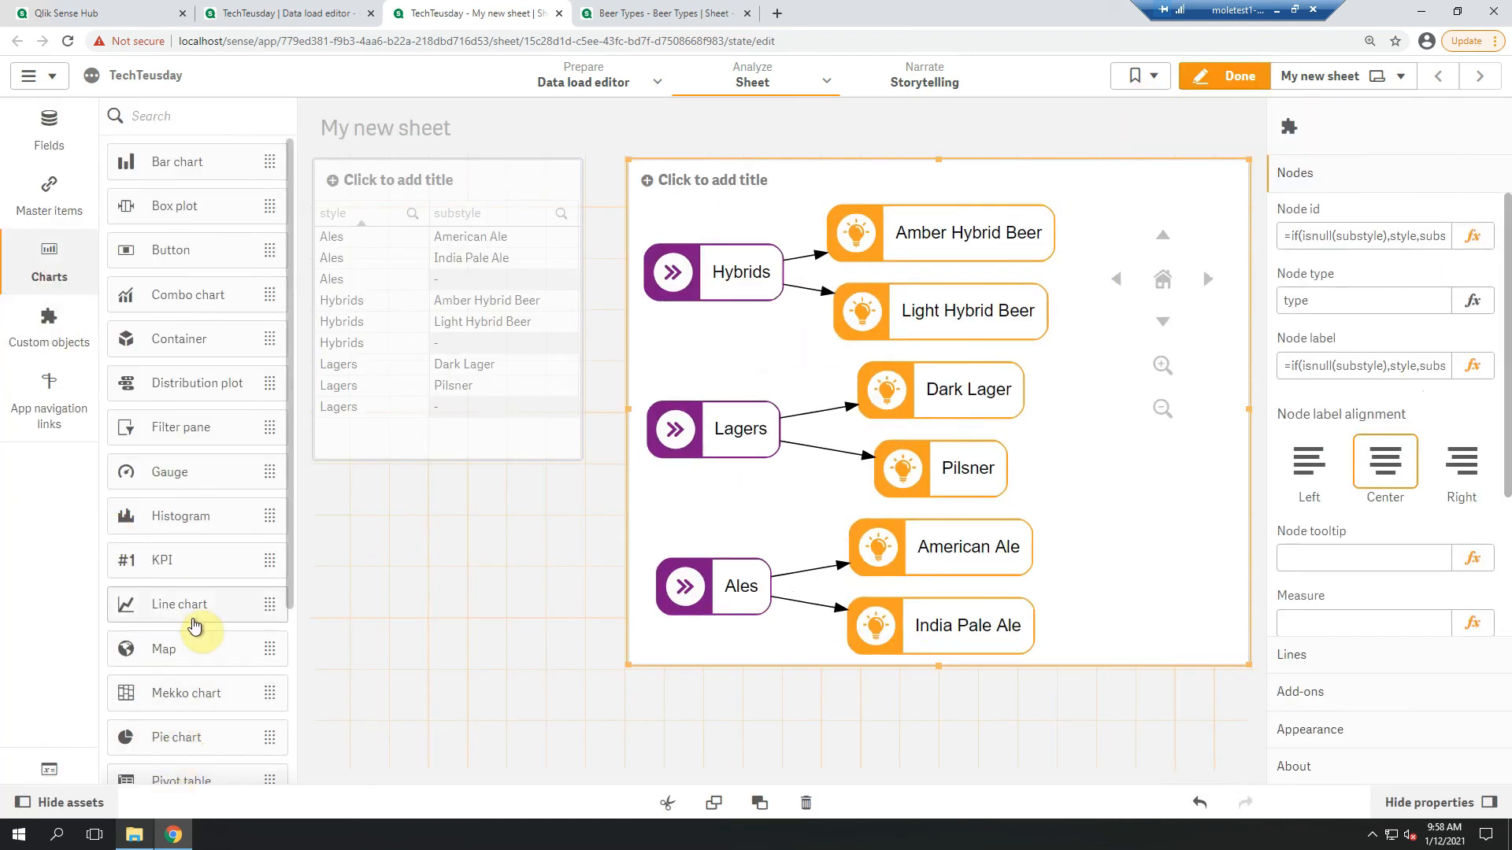
scroll(189, 748, "down", 3)
left_click_drag(174, 640, 582, 583)
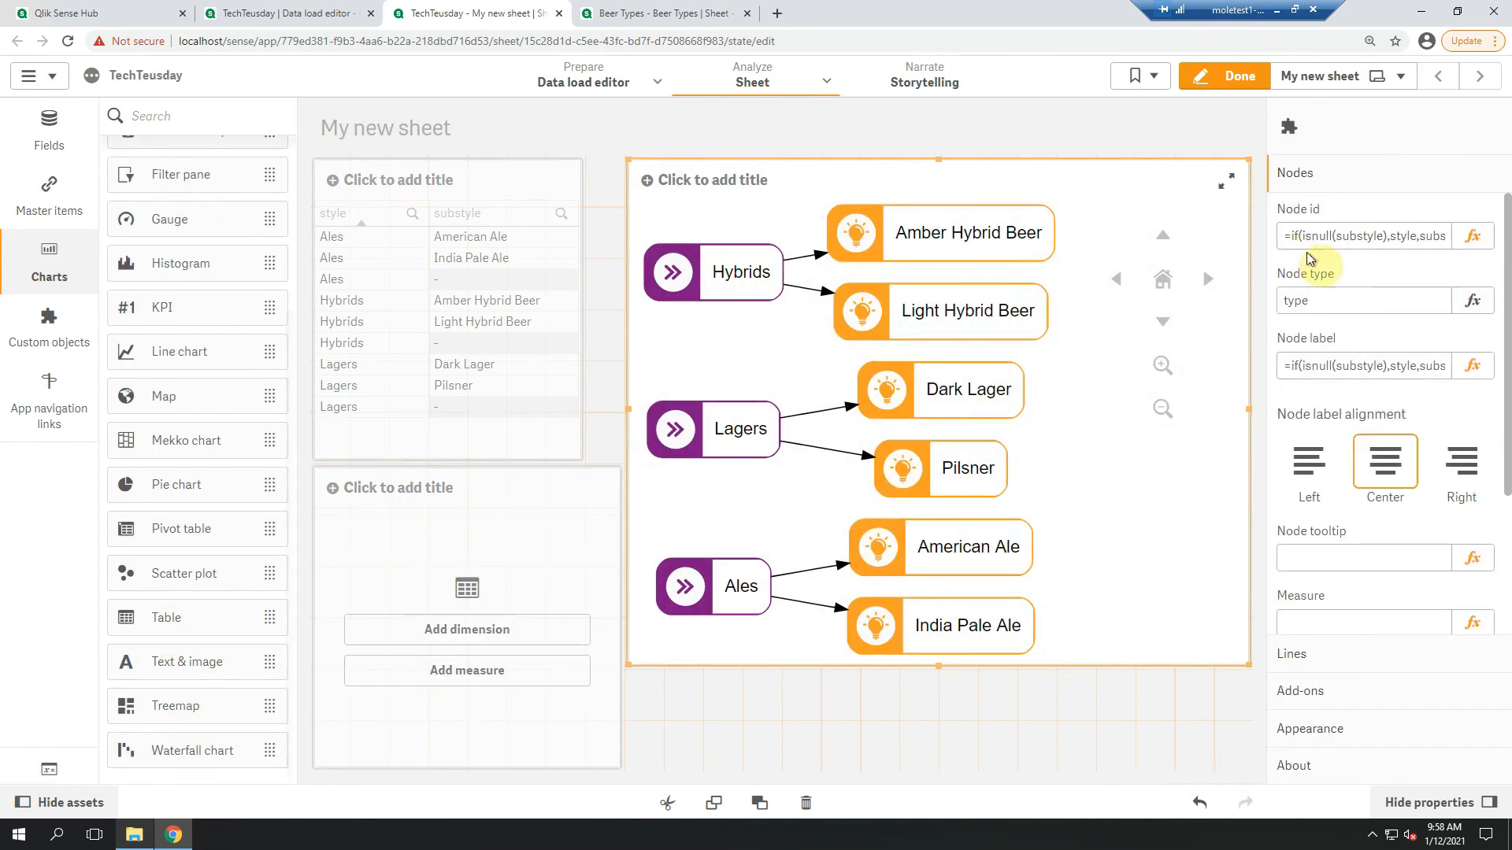
Copy the flow object's node id expression =if(isnull(substyle),style,substyle) into the new table as its dimension
left_click(1350, 236)
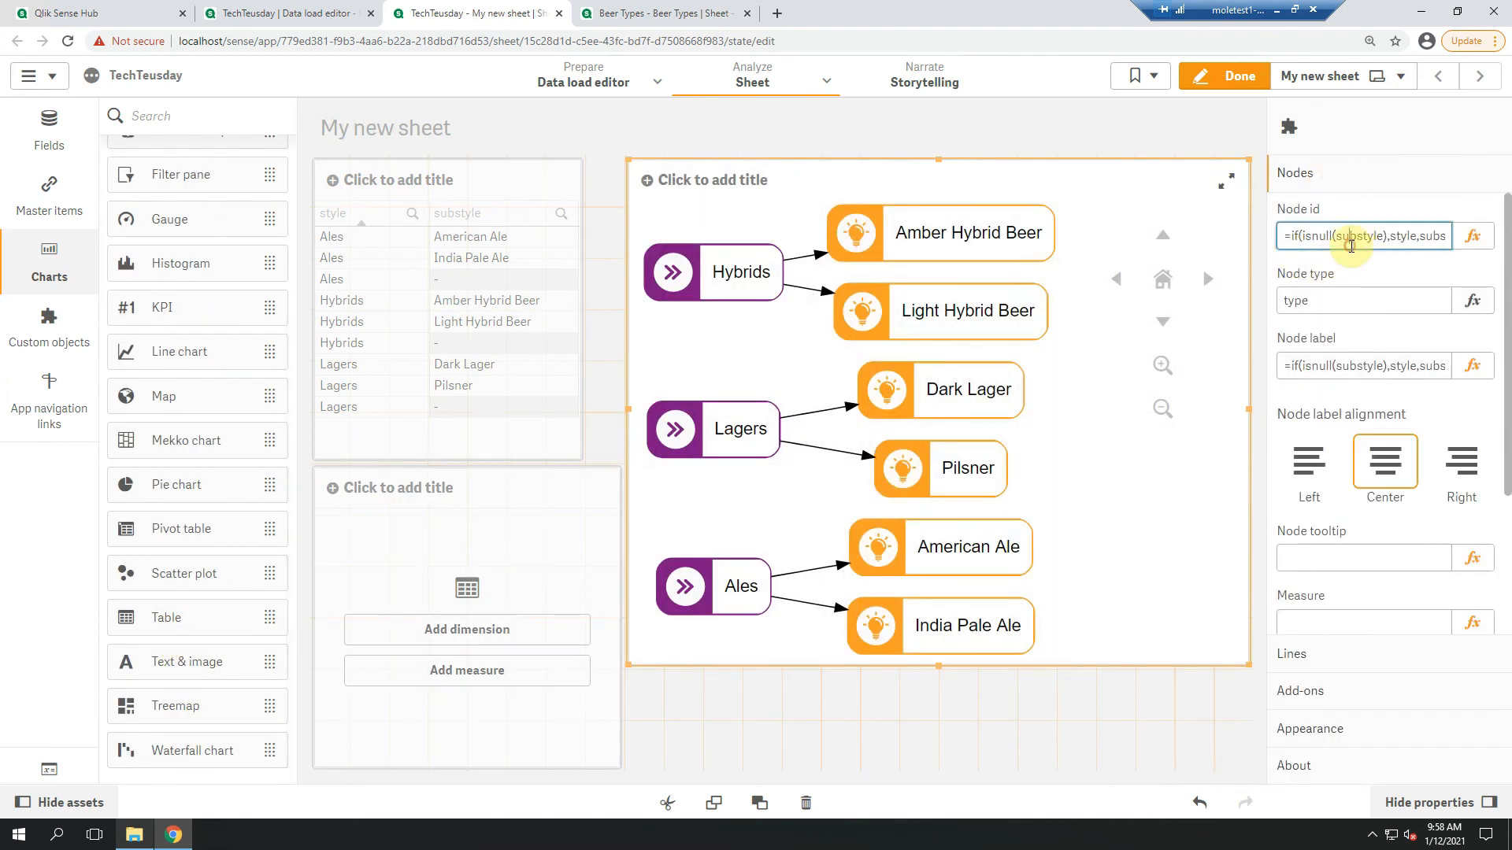
left_click(470, 638)
left_click(796, 510)
type("=if(isnull(substyle),style,substyle)")
left_click(1451, 778)
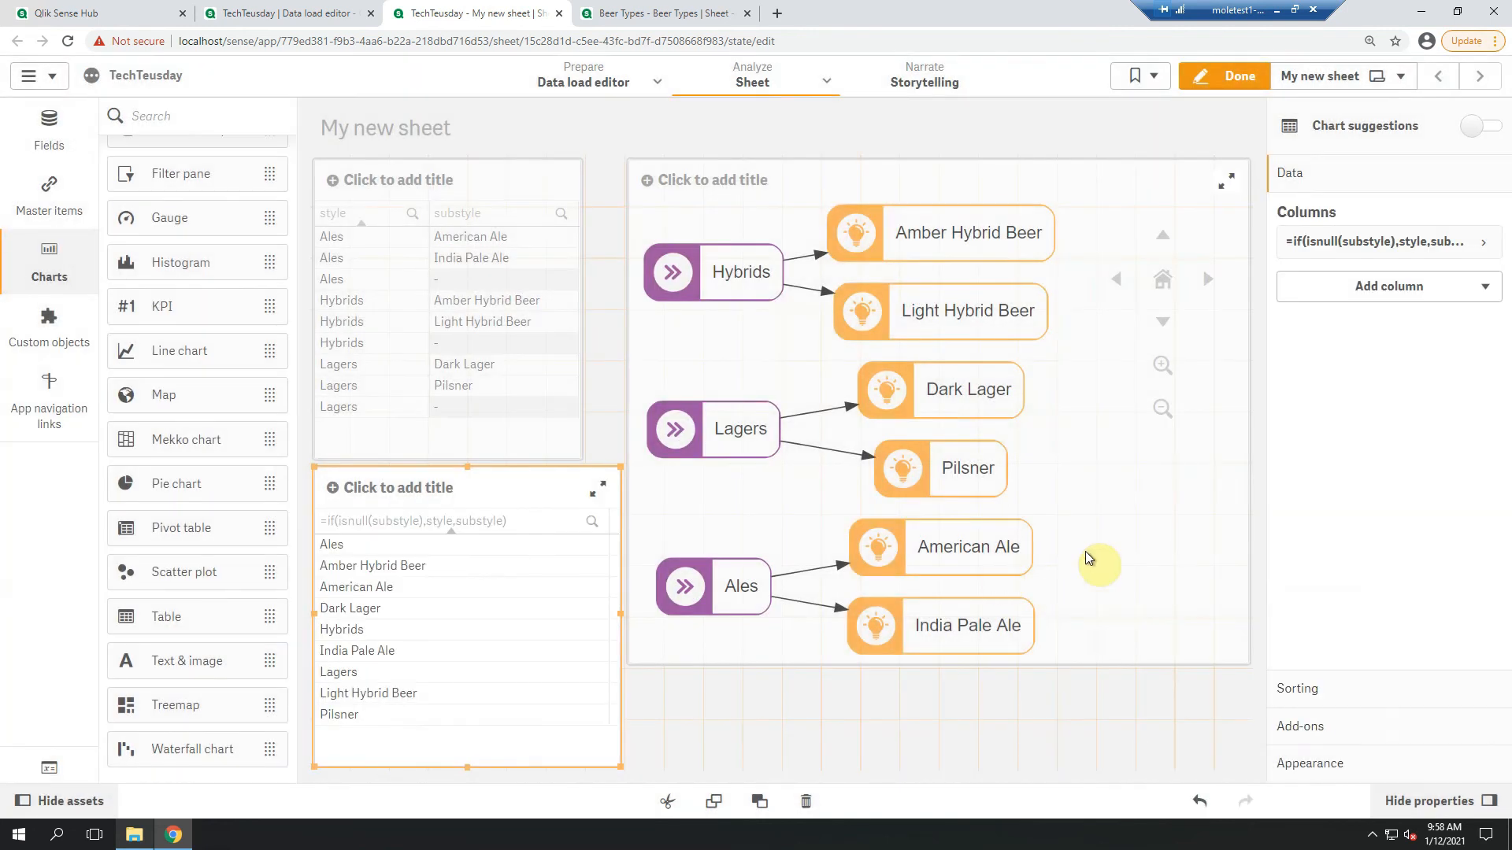
Add the style and substyle fields as further columns of the new table and finish editing the sheet
left_click(1384, 287)
left_click(1392, 333)
type("sty")
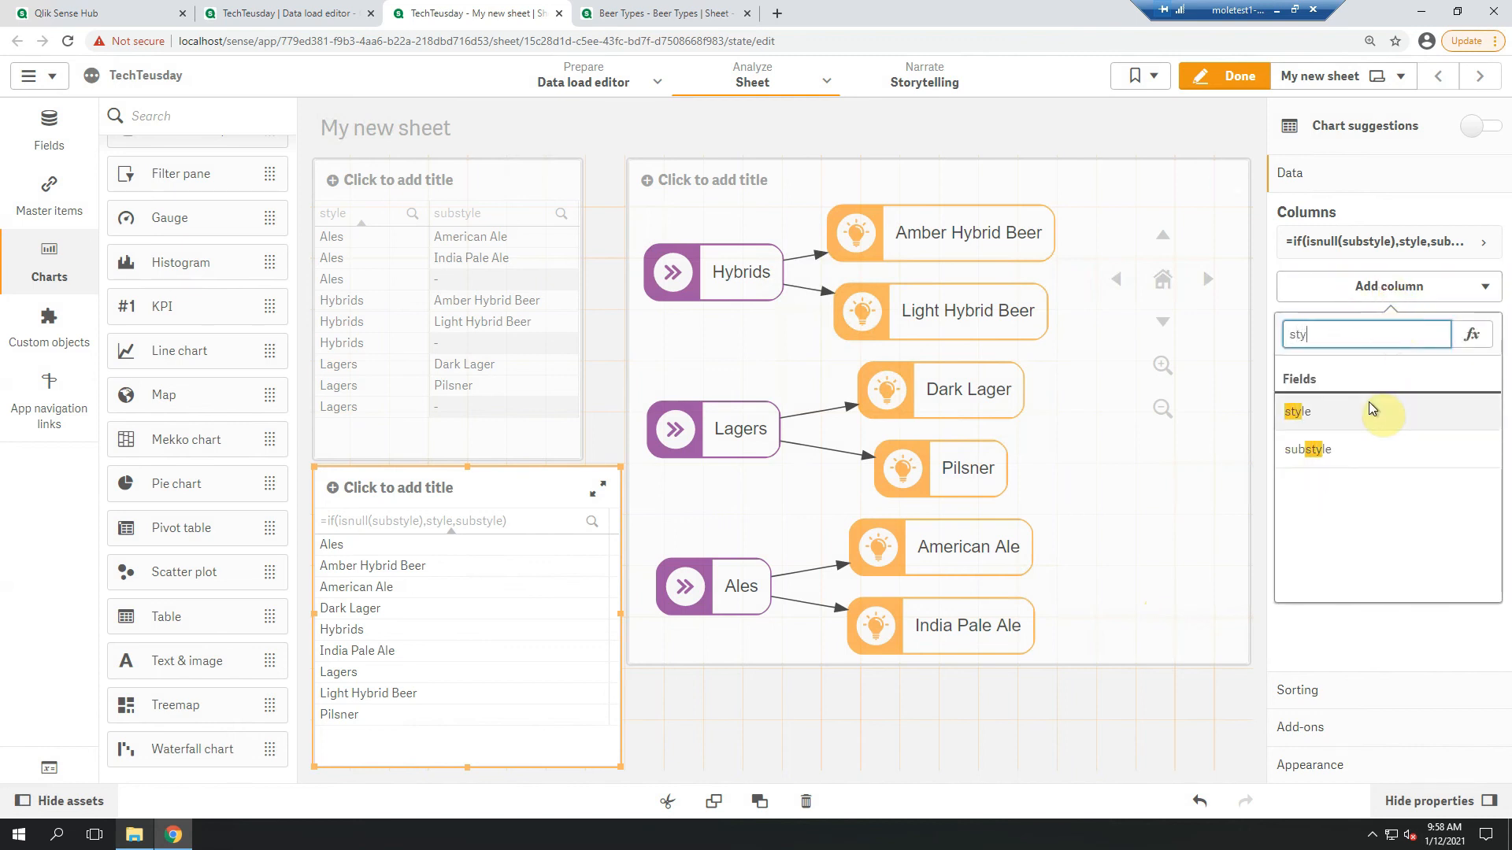
left_click(1369, 406)
left_click(1355, 331)
left_click(1356, 375)
type("sub")
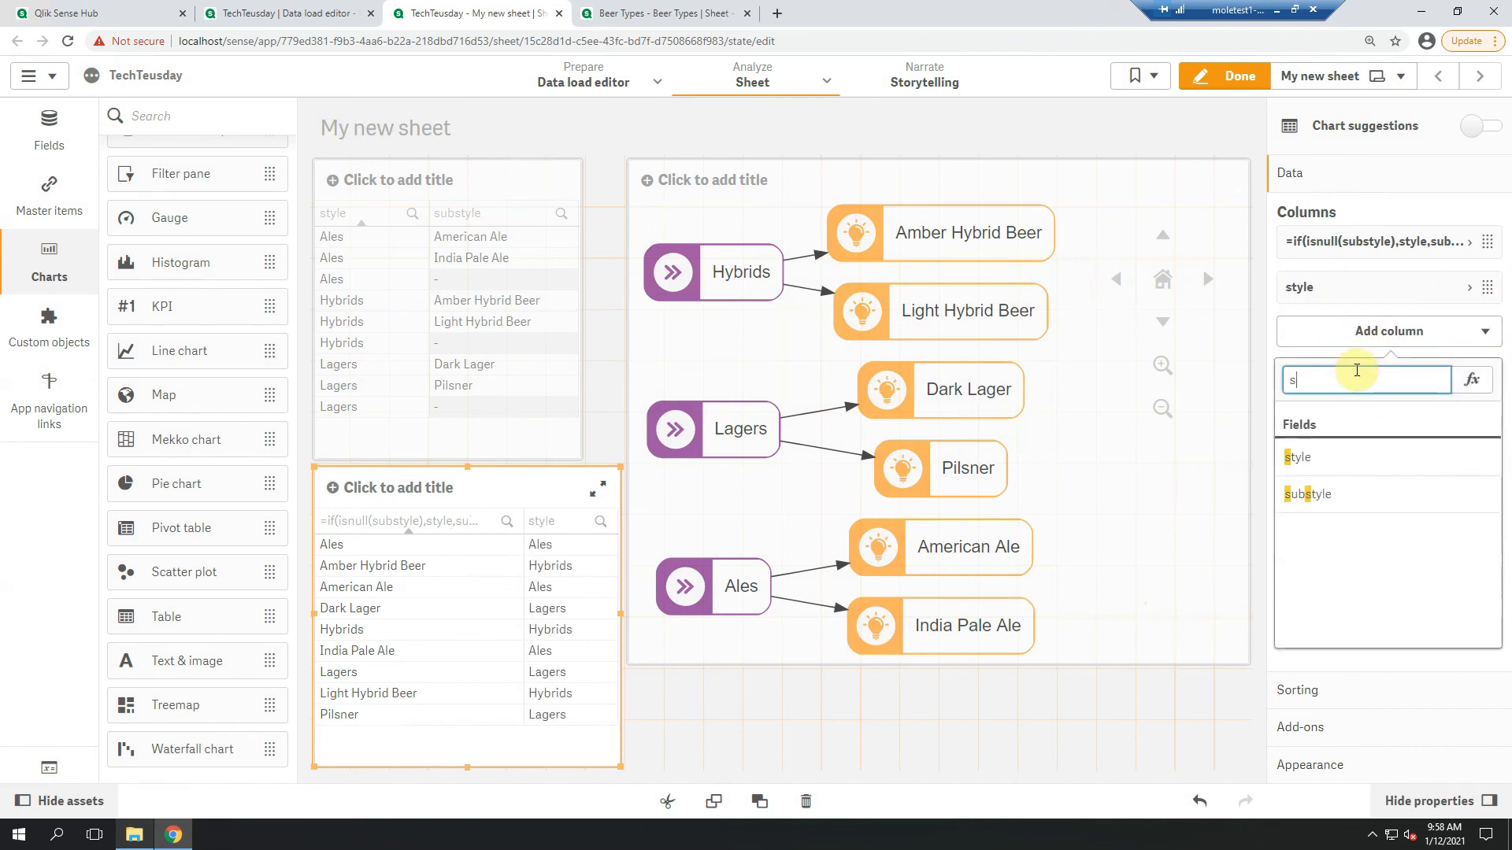
left_click(1343, 456)
left_click(1229, 76)
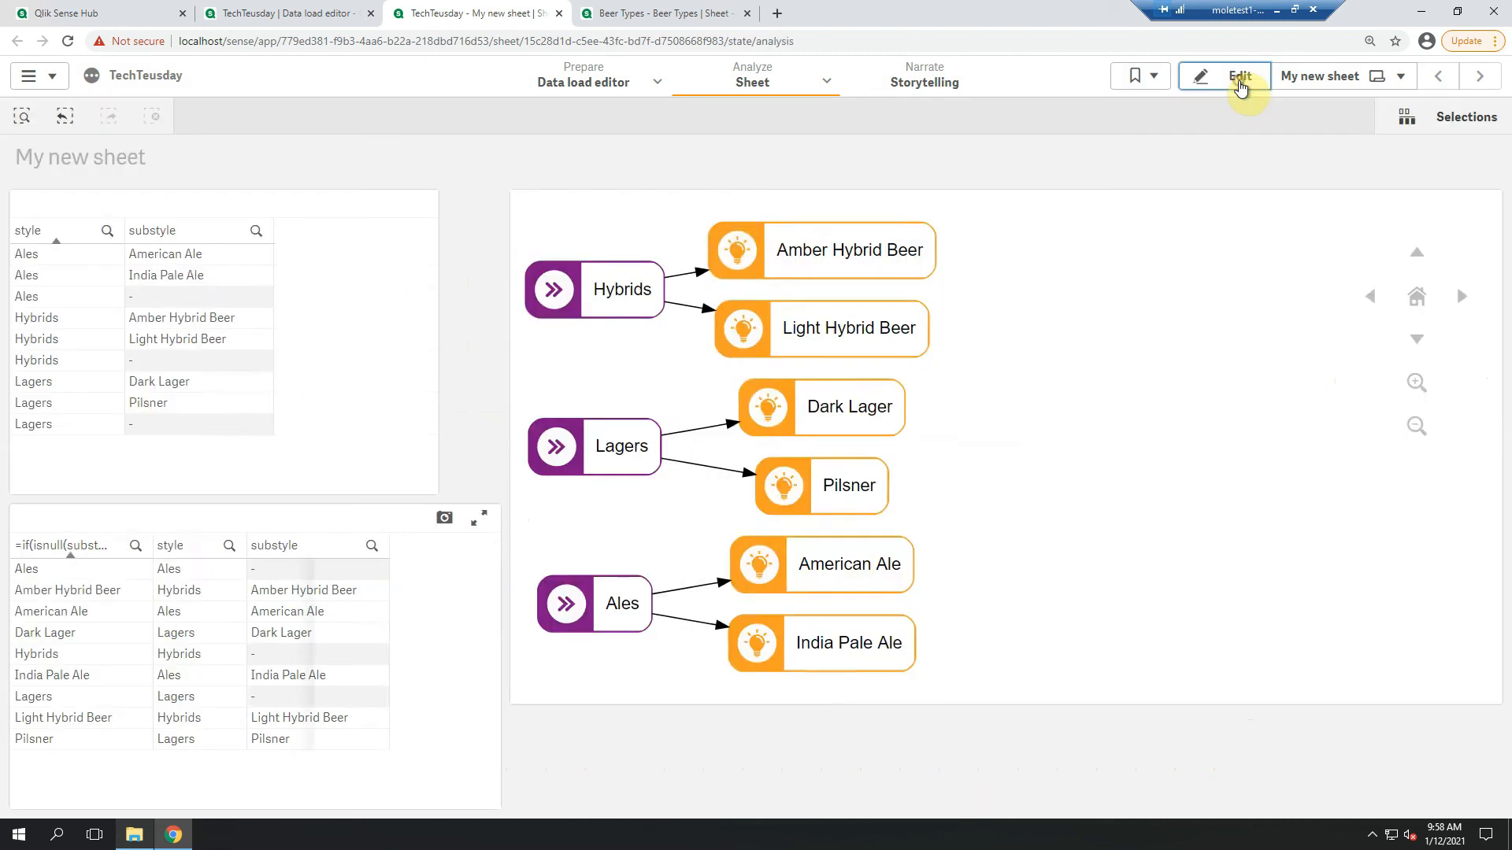
Select Ales in the new table to check the filtering, and clear all selections
left_click(47, 570)
left_click(227, 513)
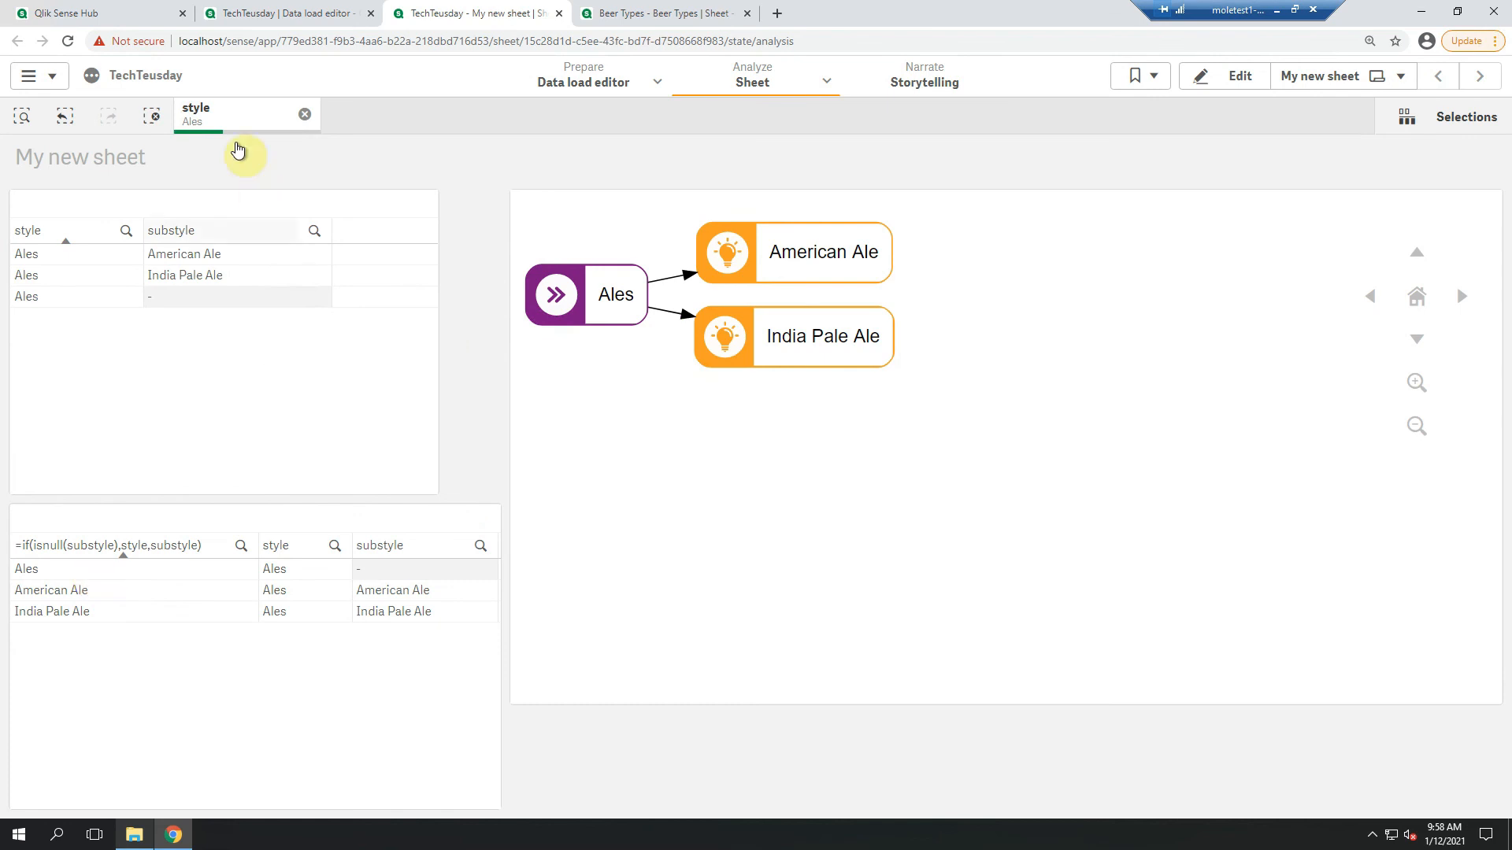
left_click(152, 116)
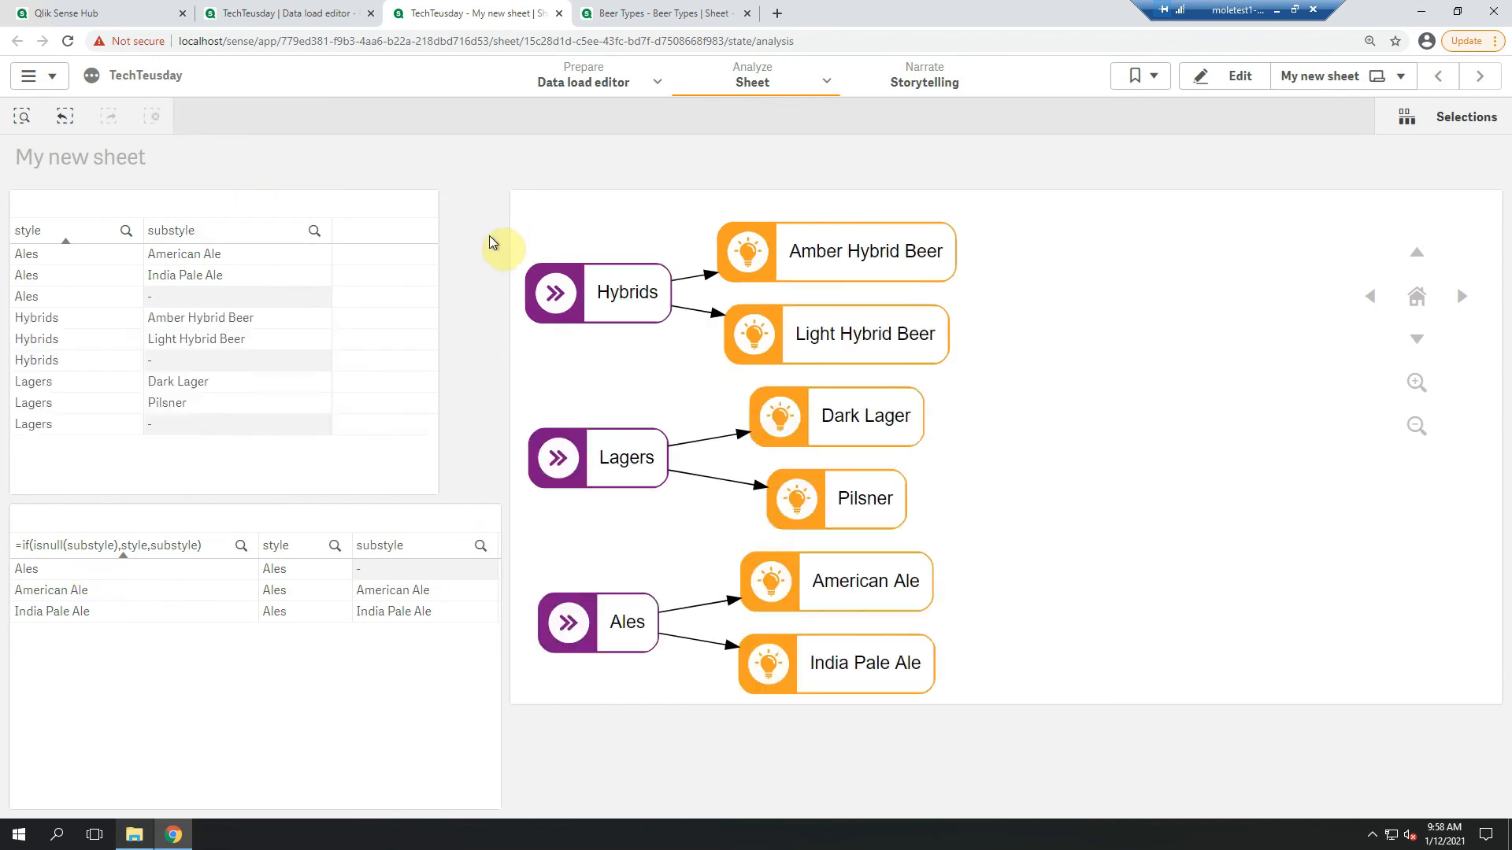
Switch to the finished Beer Types app and clear all its selections to view the complete flow
left_click(661, 13)
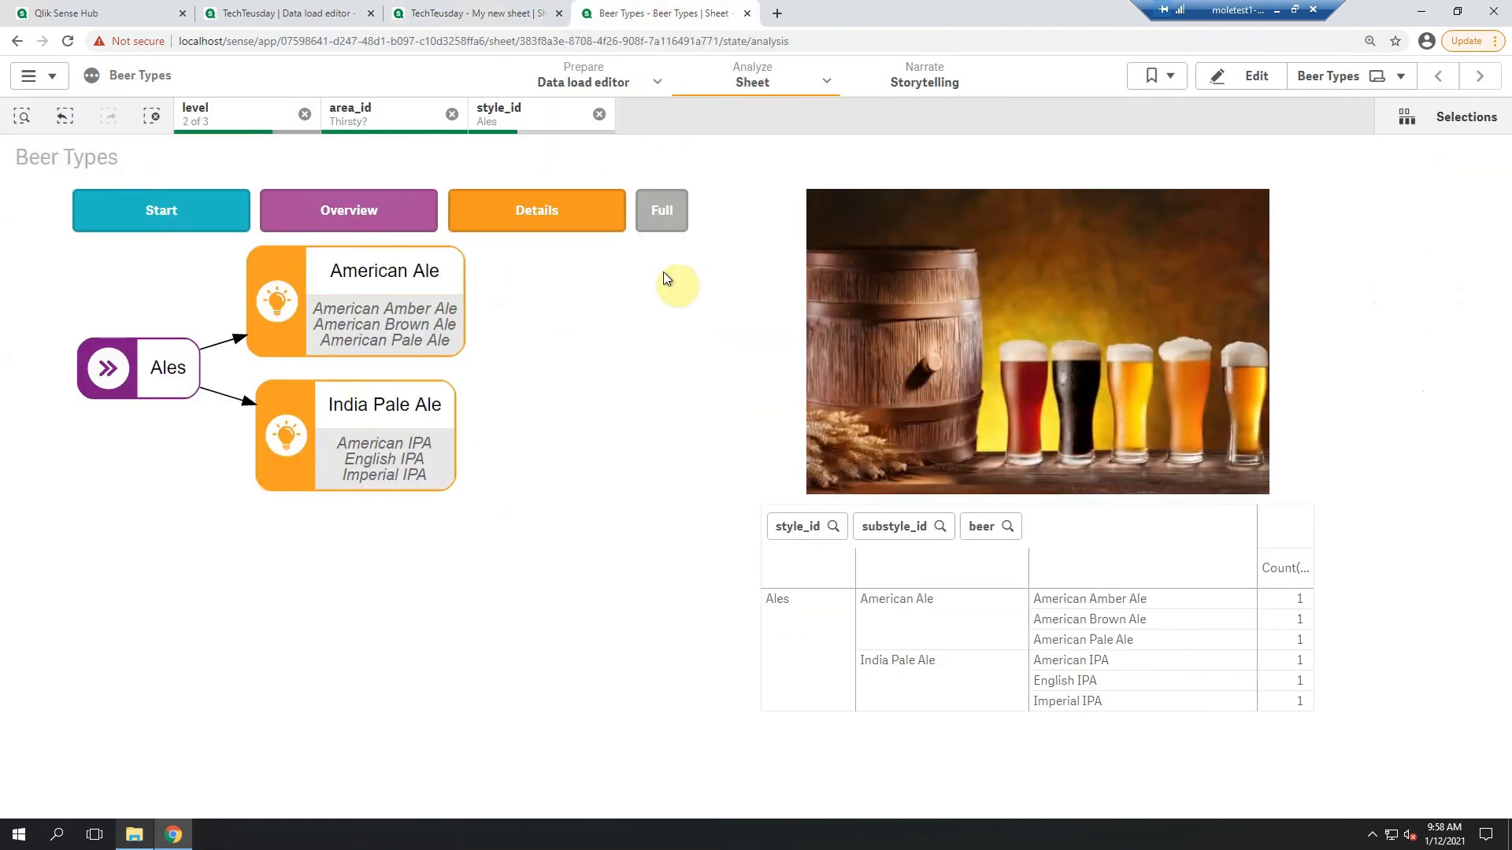
left_click(152, 116)
mouse_move(811, 461)
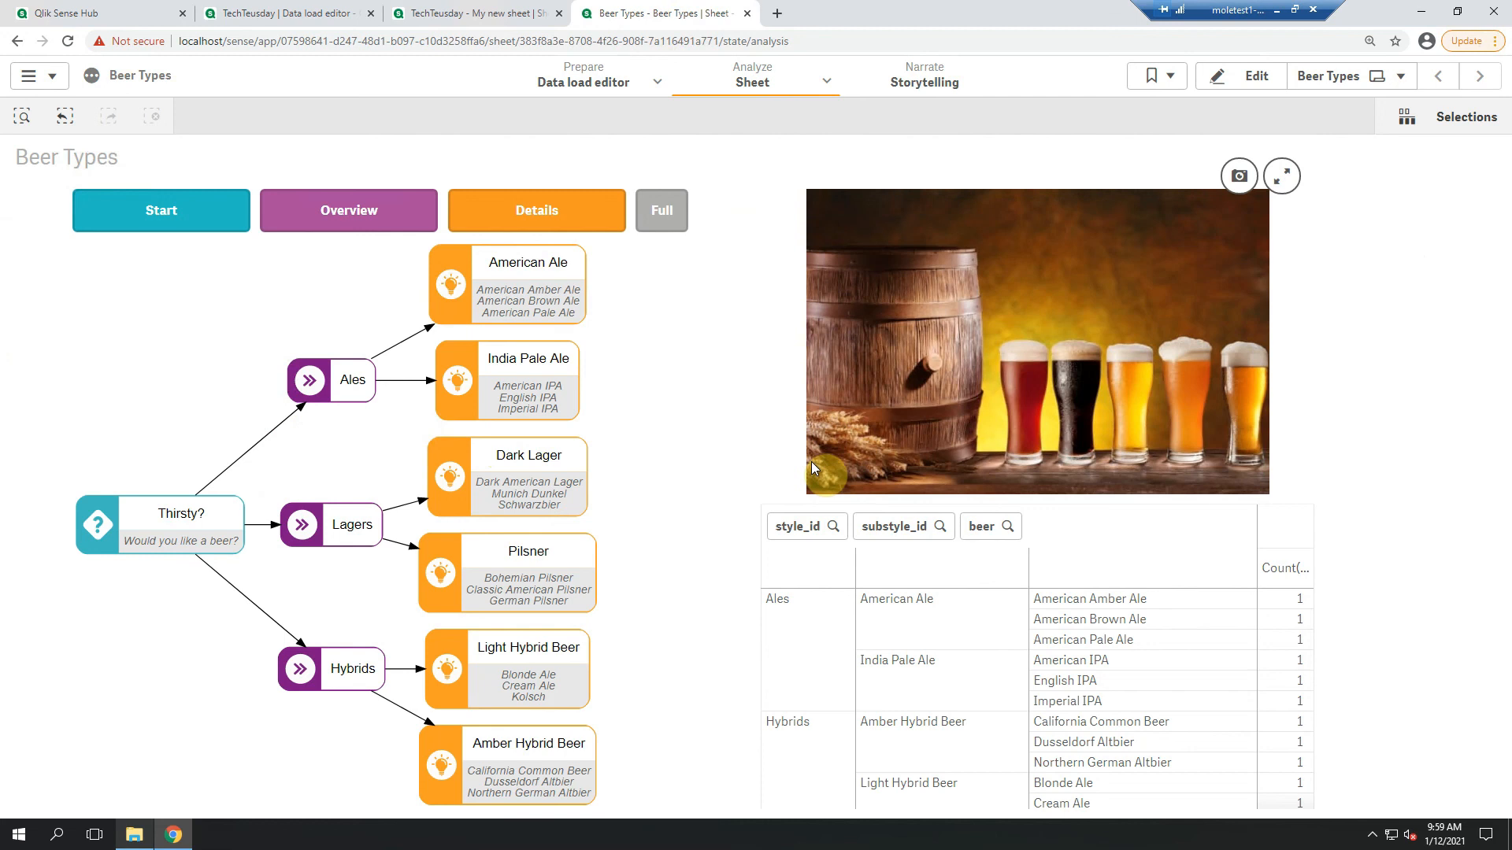
Walk through the Beer Types flow from Start via the Thirsty? and Lagers nodes, and return to the full view
left_click(144, 221)
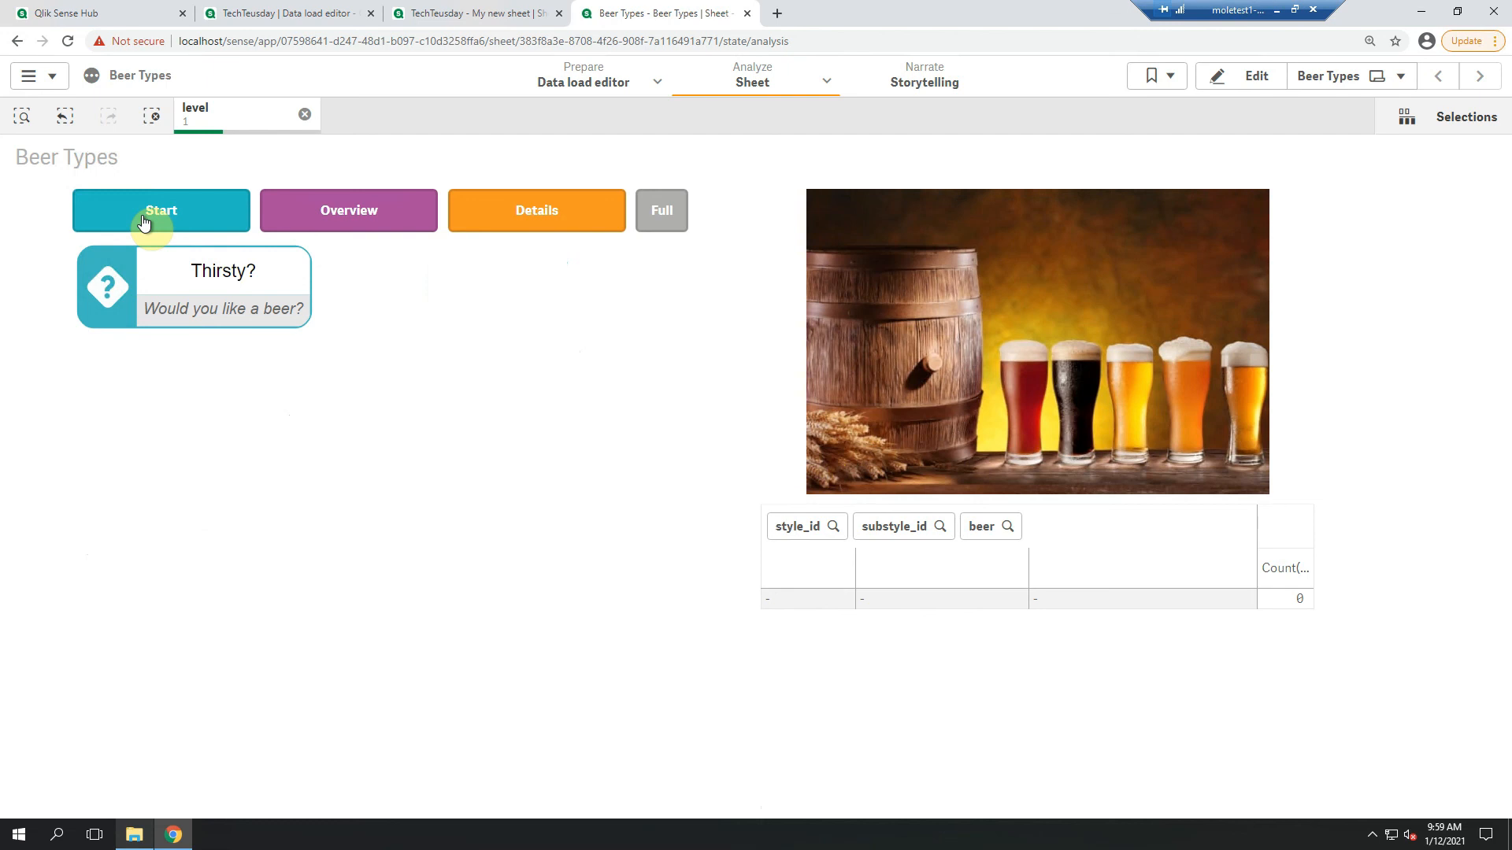
left_click(121, 301)
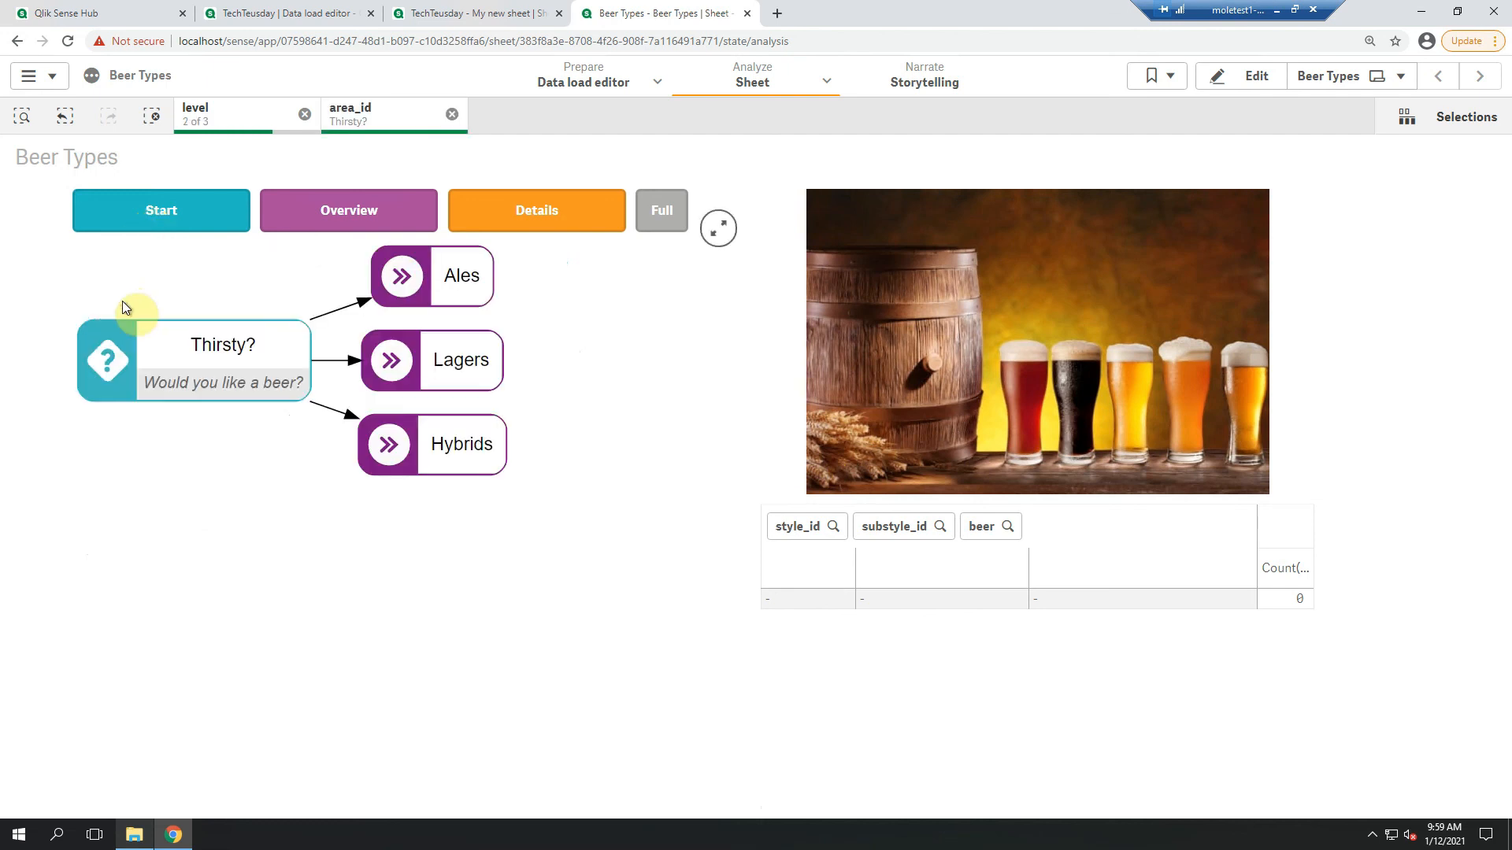
left_click(409, 384)
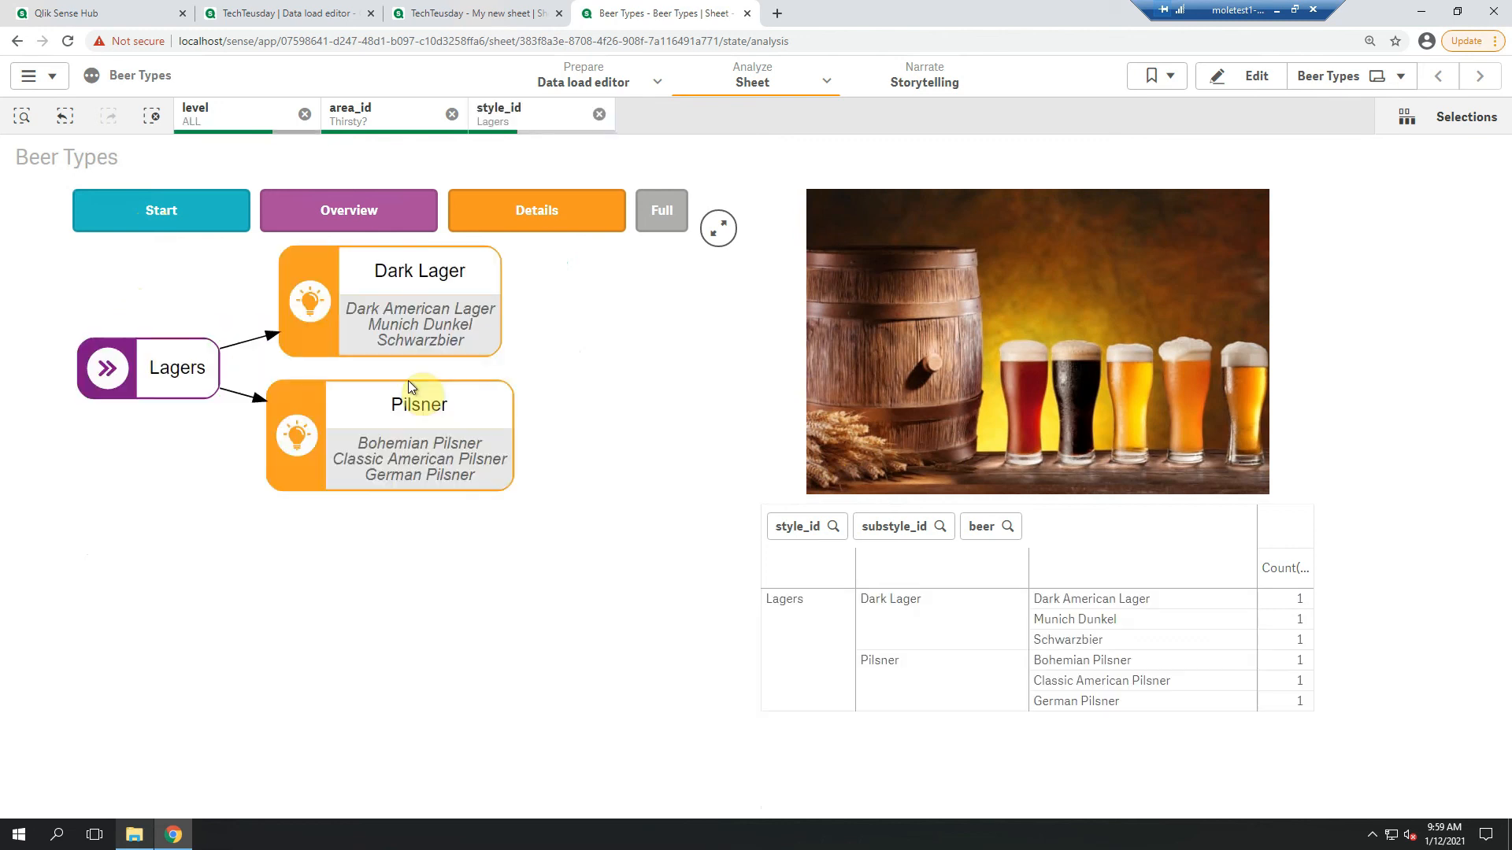
left_click(651, 226)
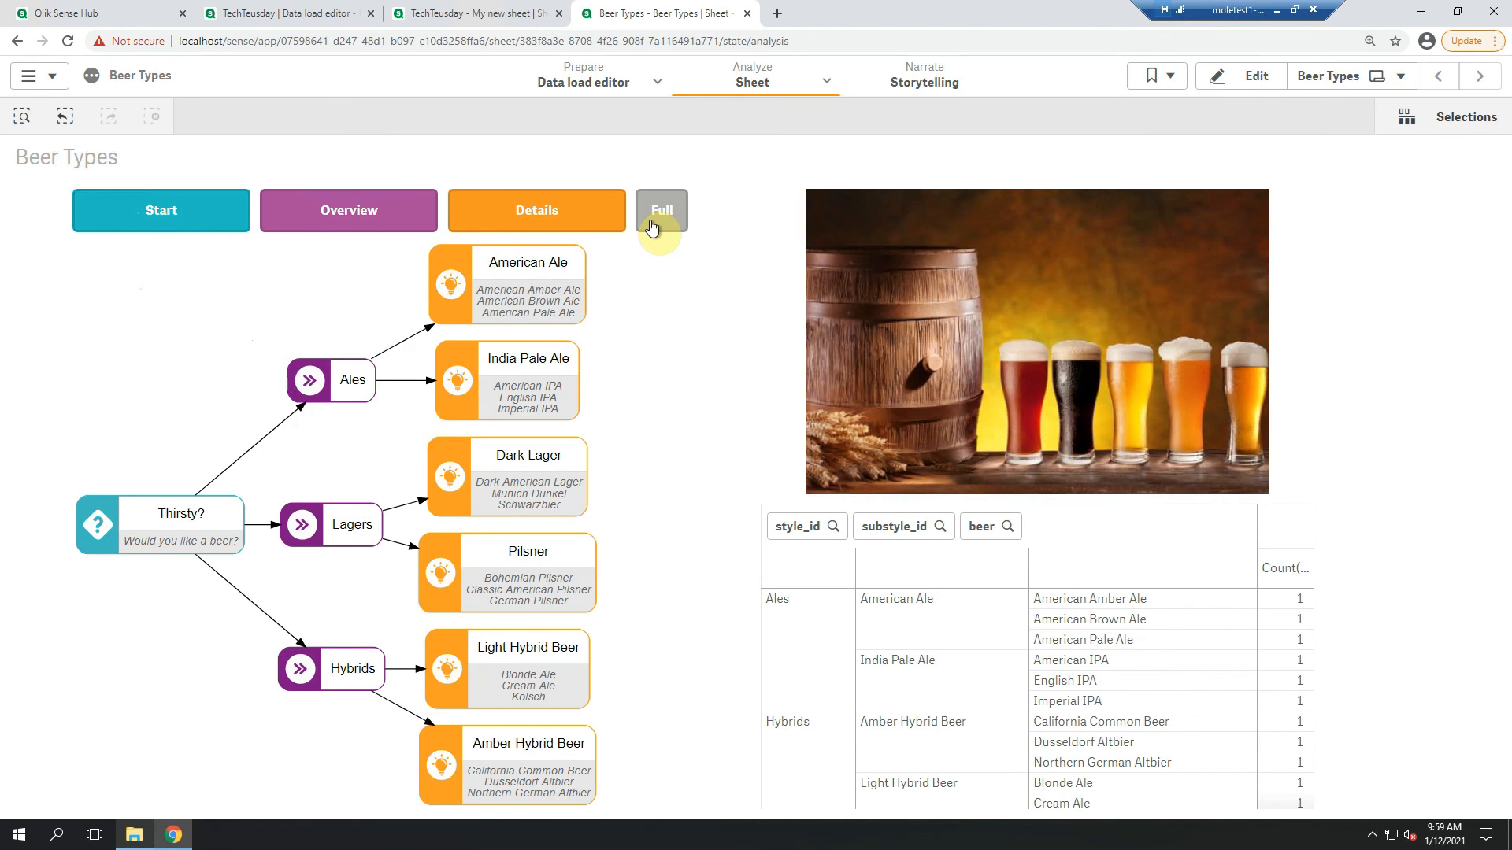